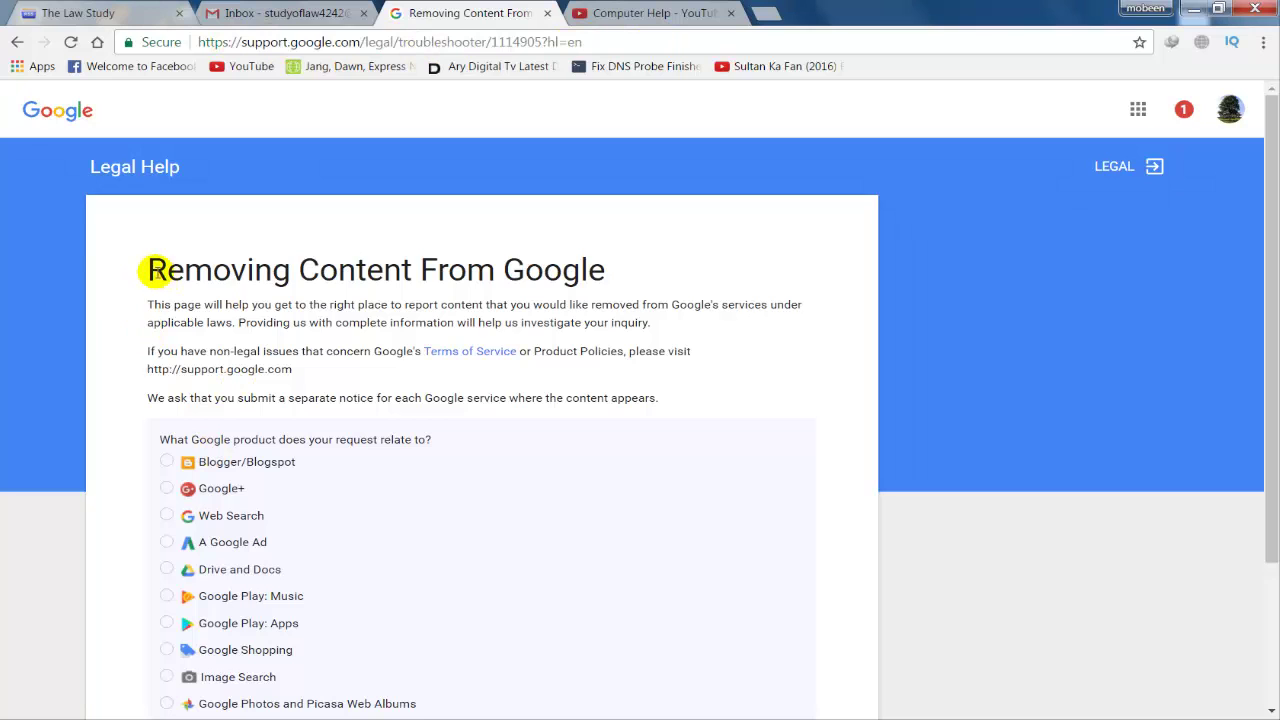
Step: Choose Web Search as the Google product for the removal request and select the legal issue that is not mentioned above
drag(148, 269, 586, 271)
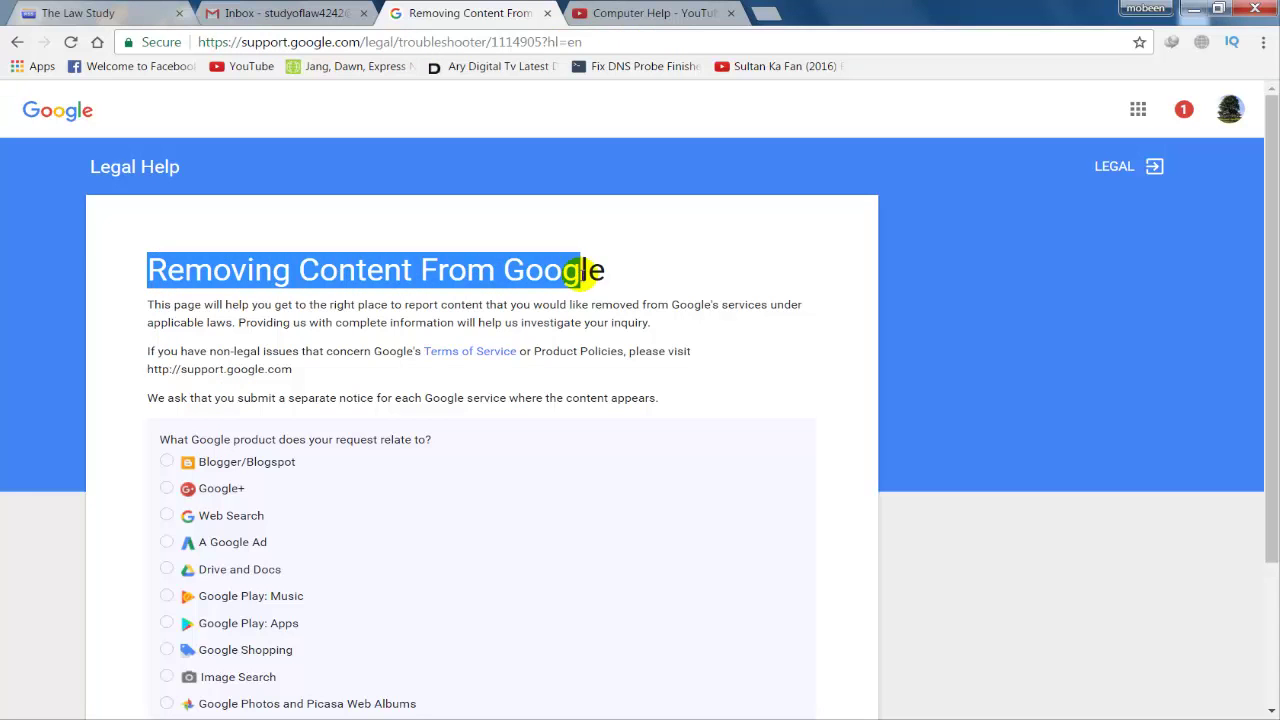
click(600, 268)
scroll(222, 432, down, 3)
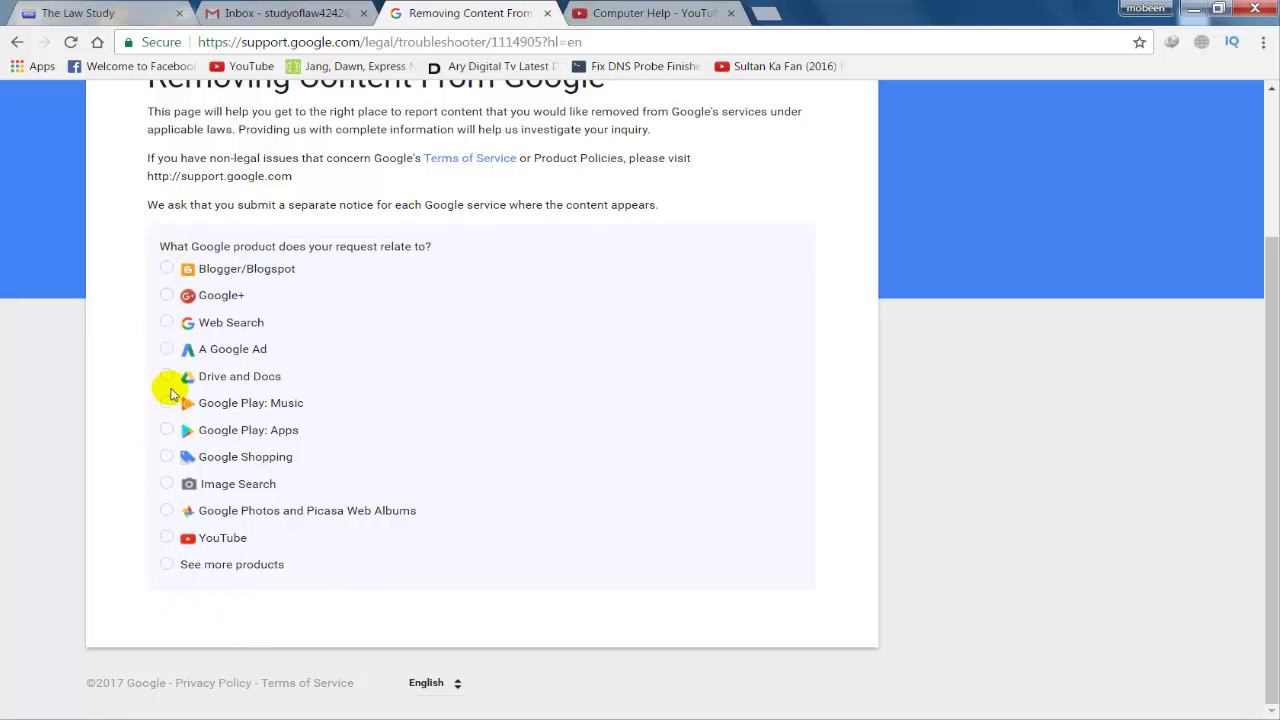
click(166, 322)
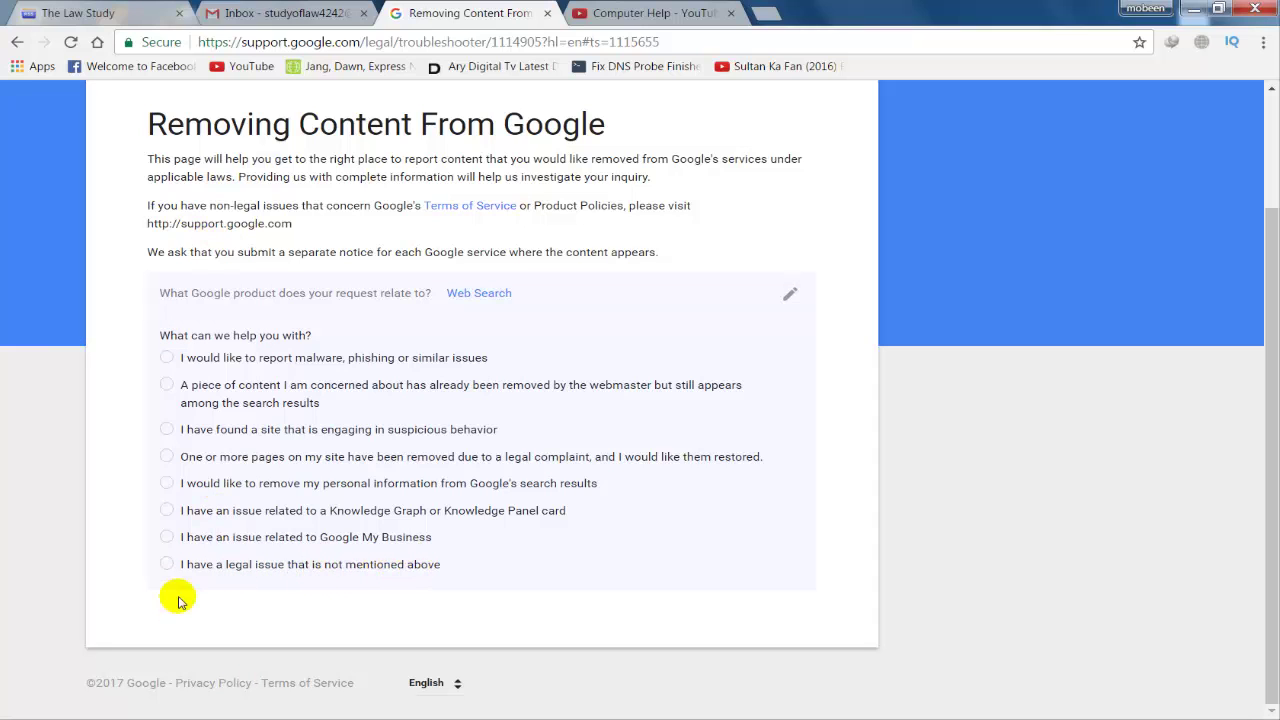
click(168, 564)
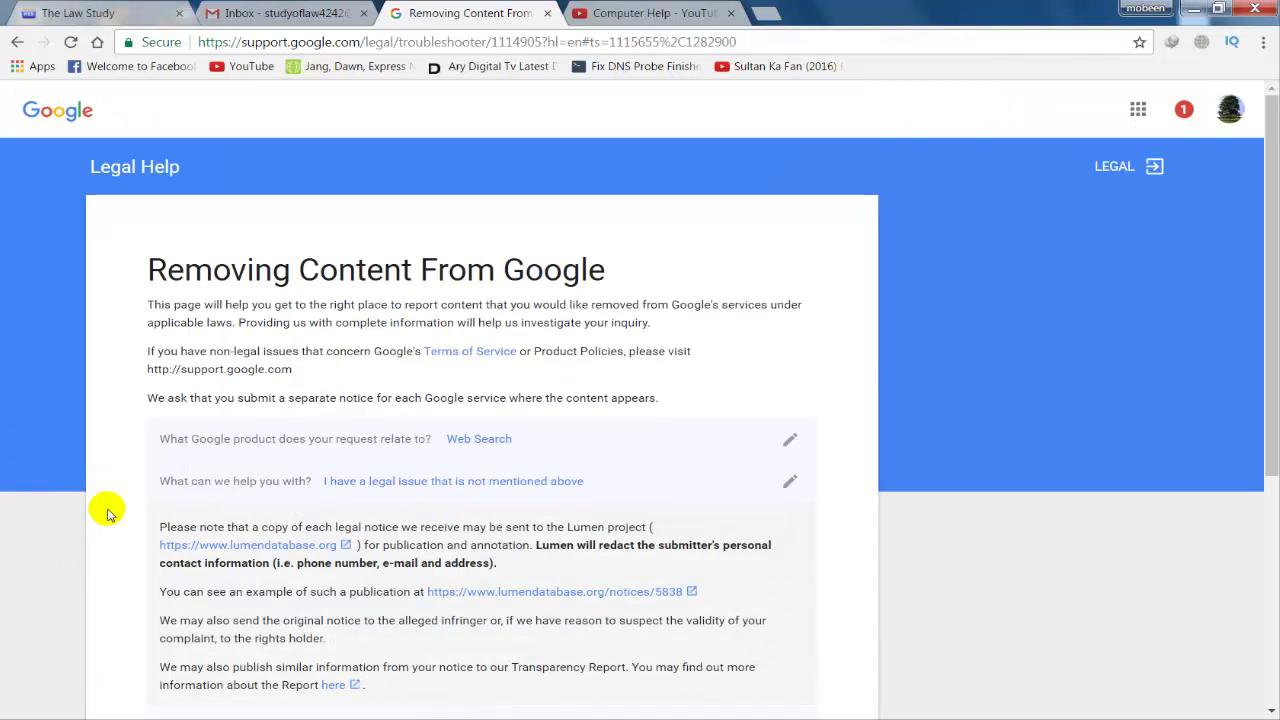
Step: Report content that may violate your copyright and declare yourself the copyright owner or authorized to act on the owner's behalf
scroll(240, 360, down, 3)
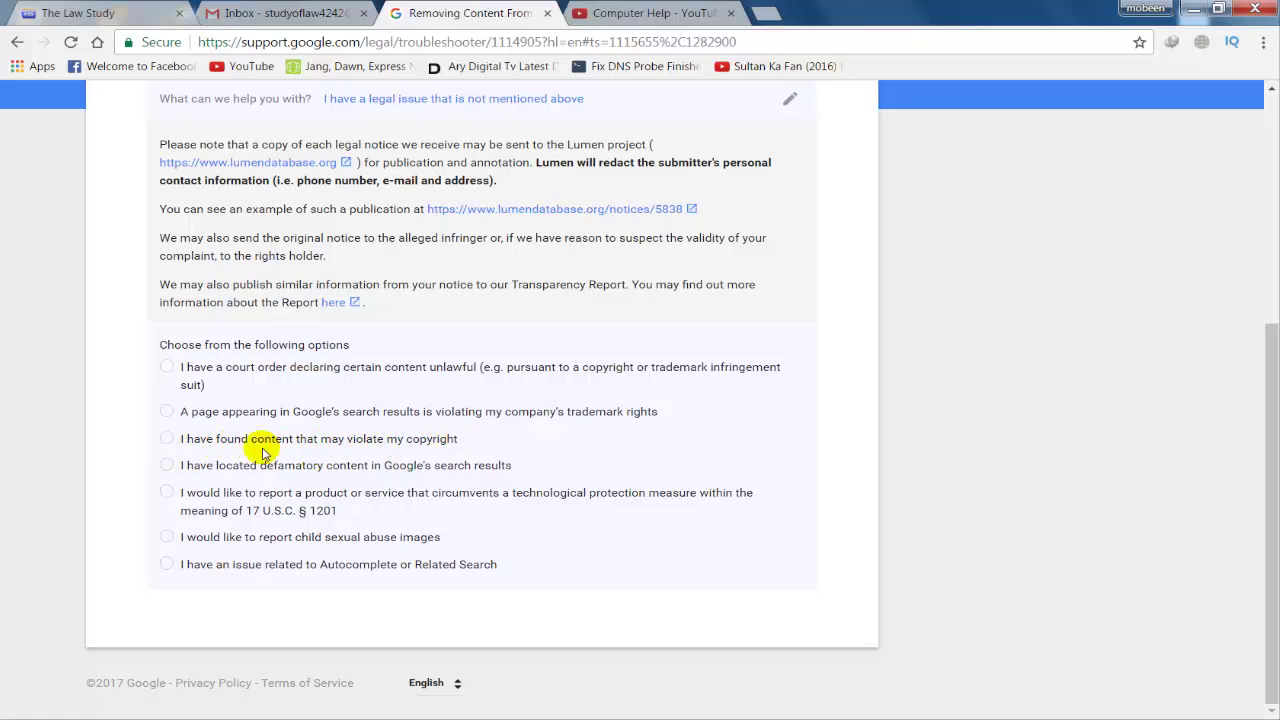
click(167, 438)
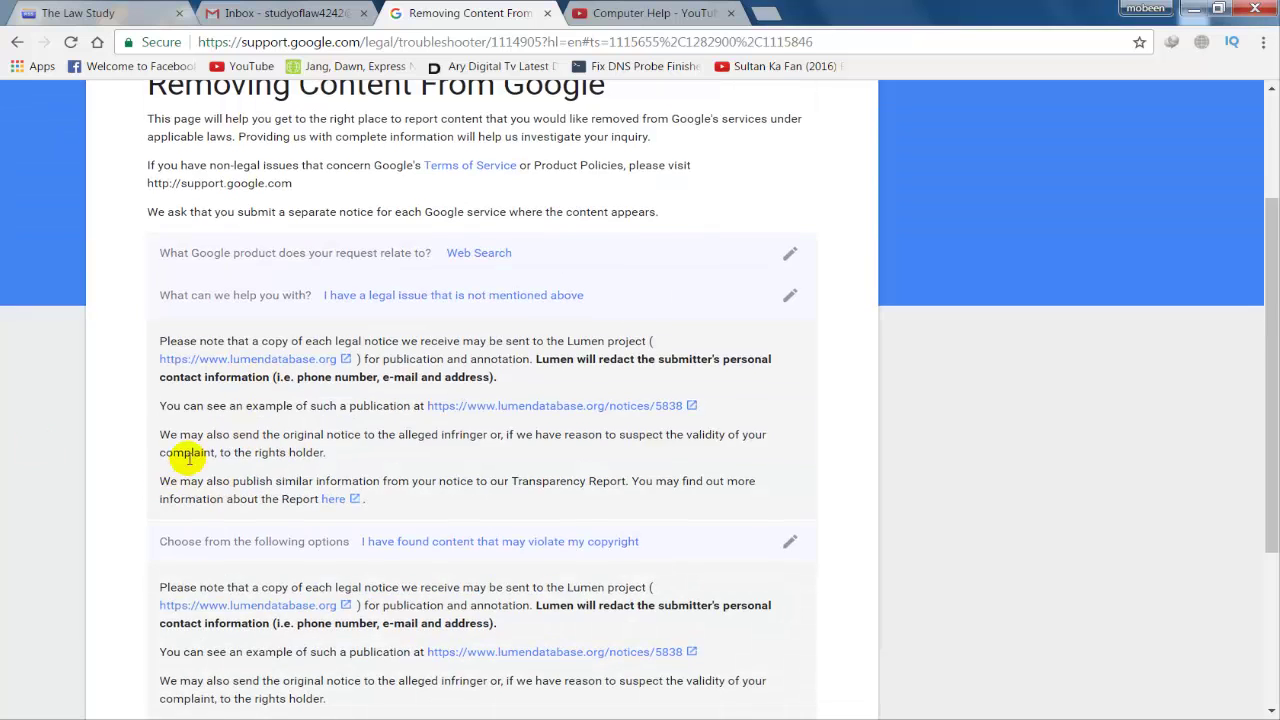
scroll(181, 530, down, 3)
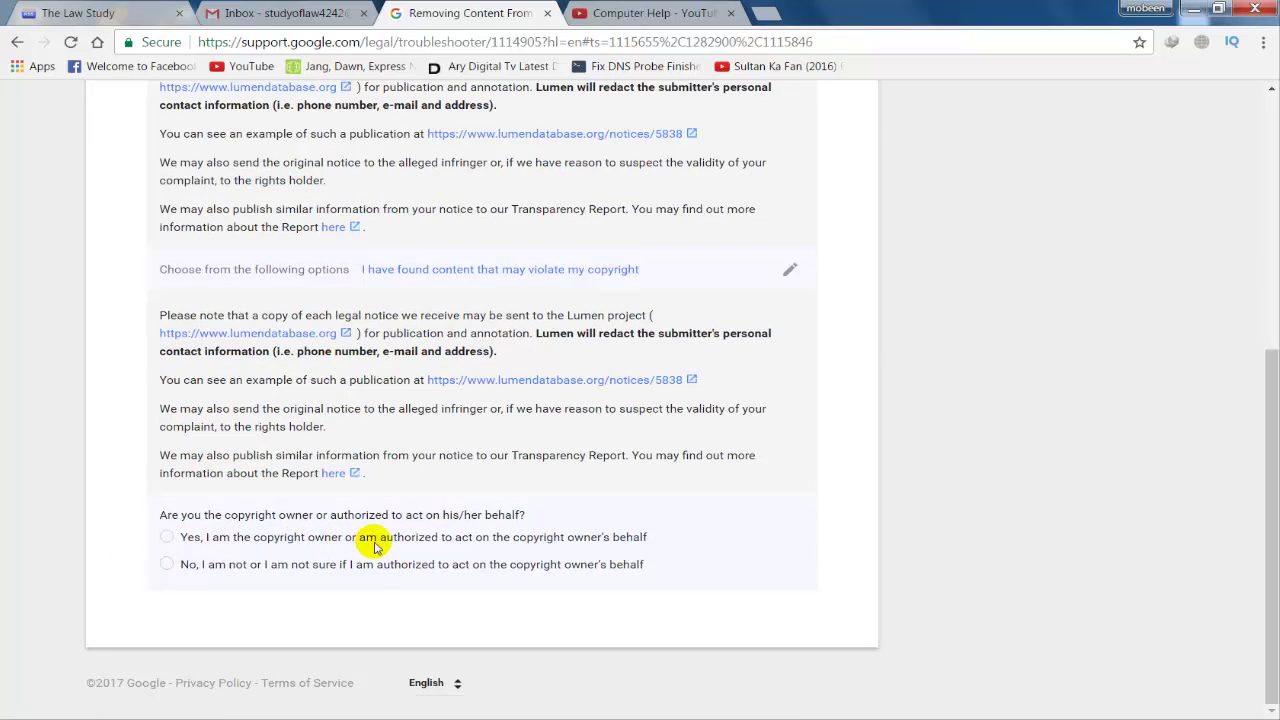
click(166, 539)
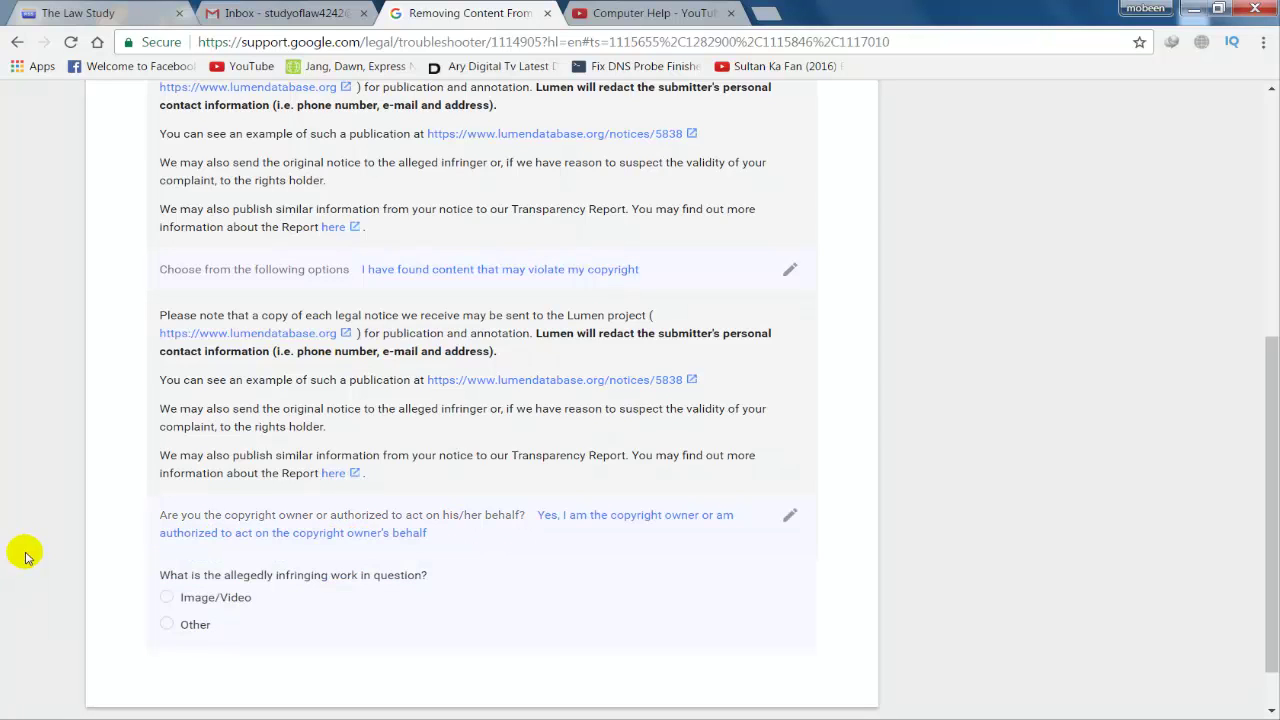
Step: Set the allegedly infringing work to Other and open the linked form for submitting the copyright removal request
scroll(143, 531, down, 1)
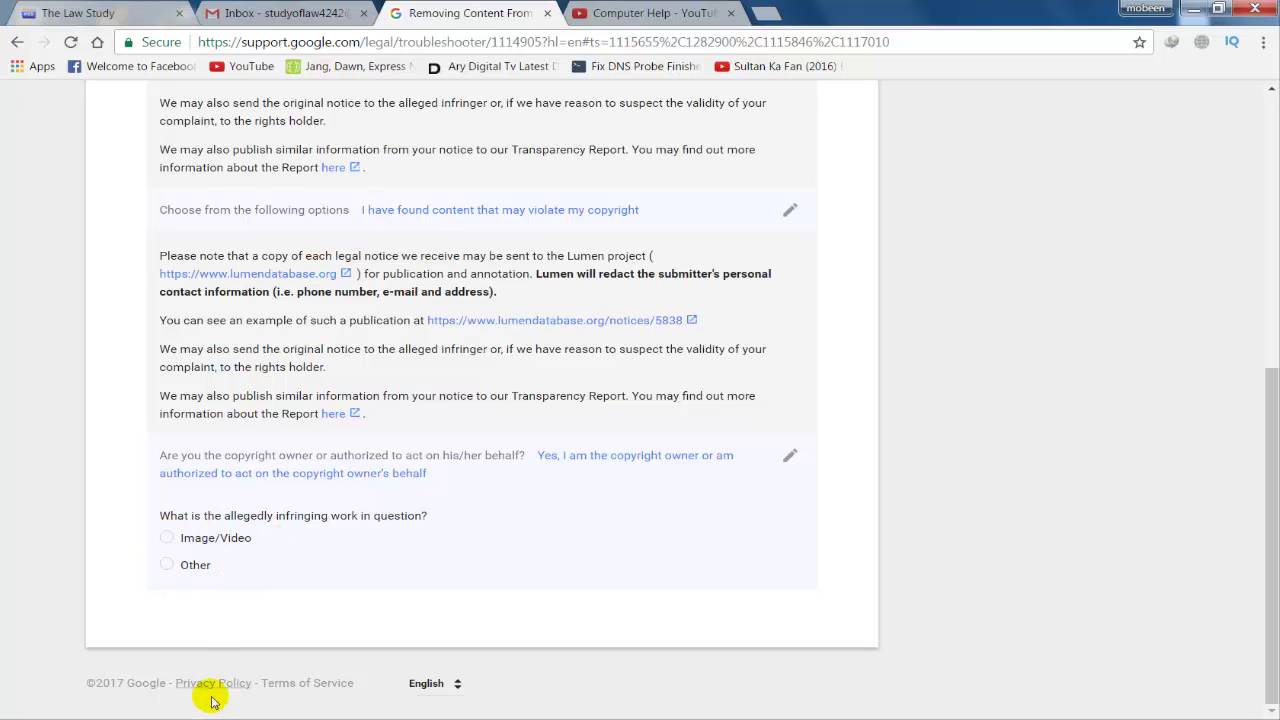
click(167, 566)
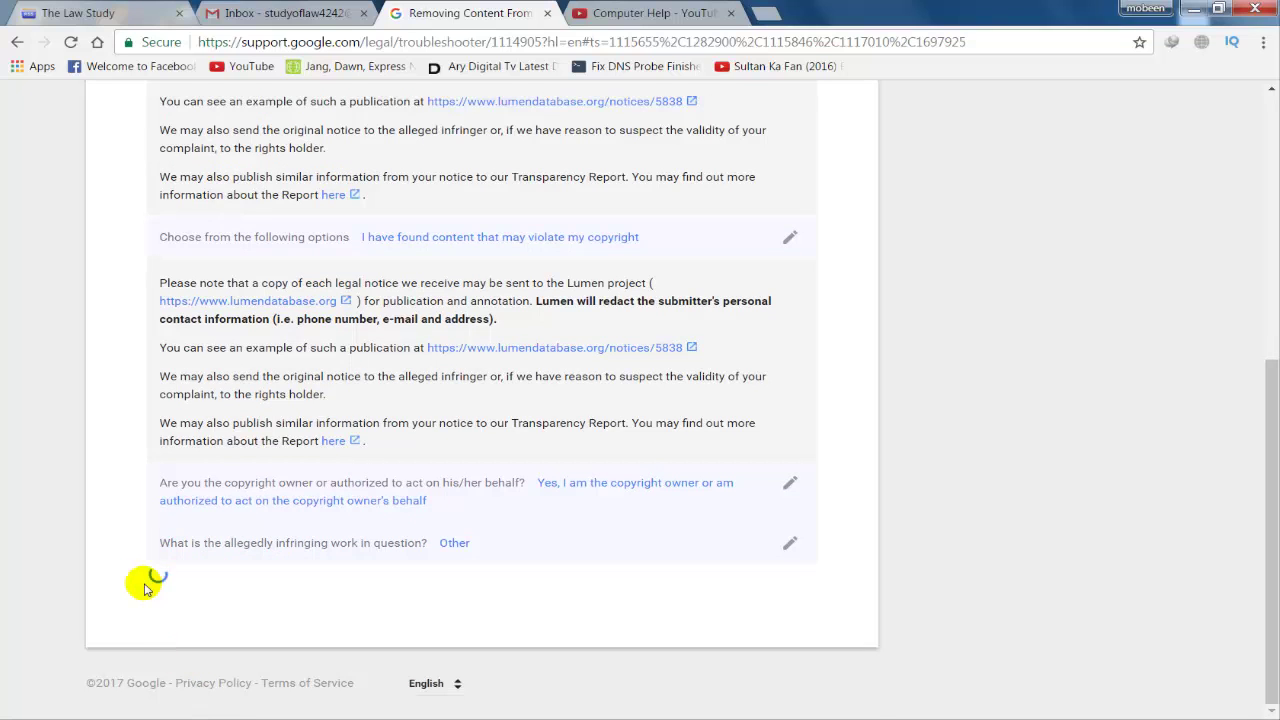
scroll(125, 500, down, 4)
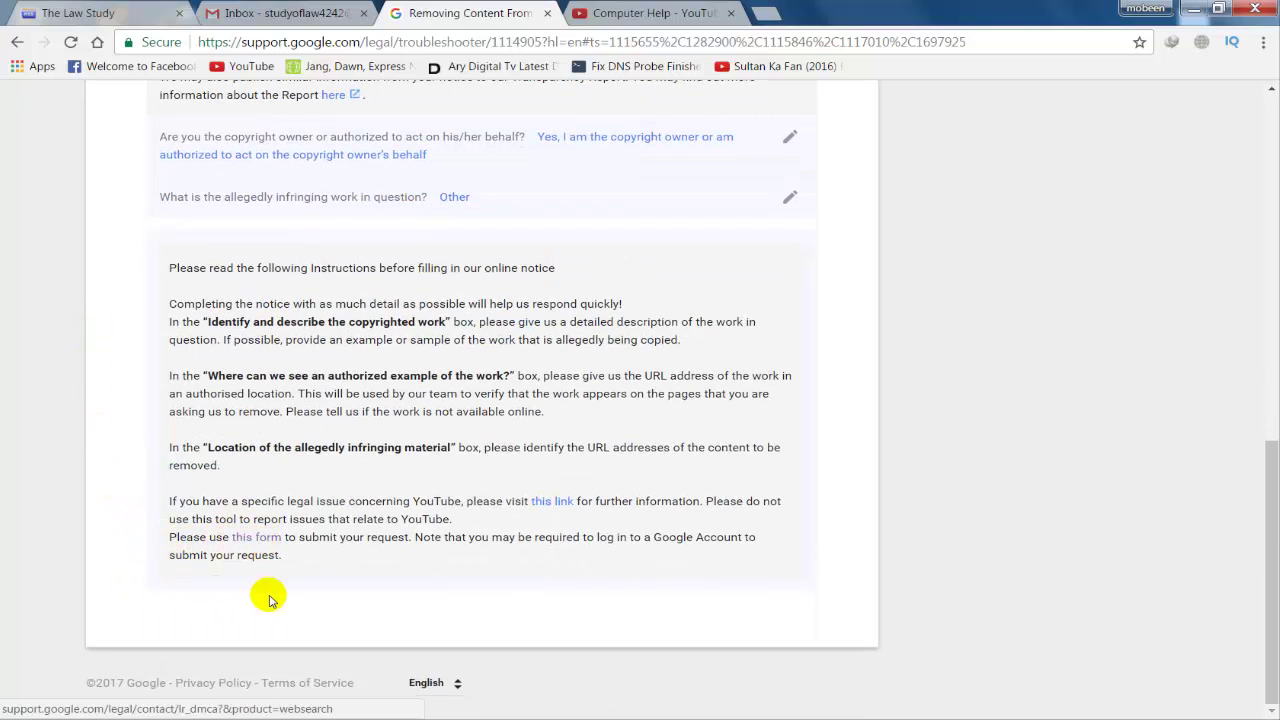
click(258, 541)
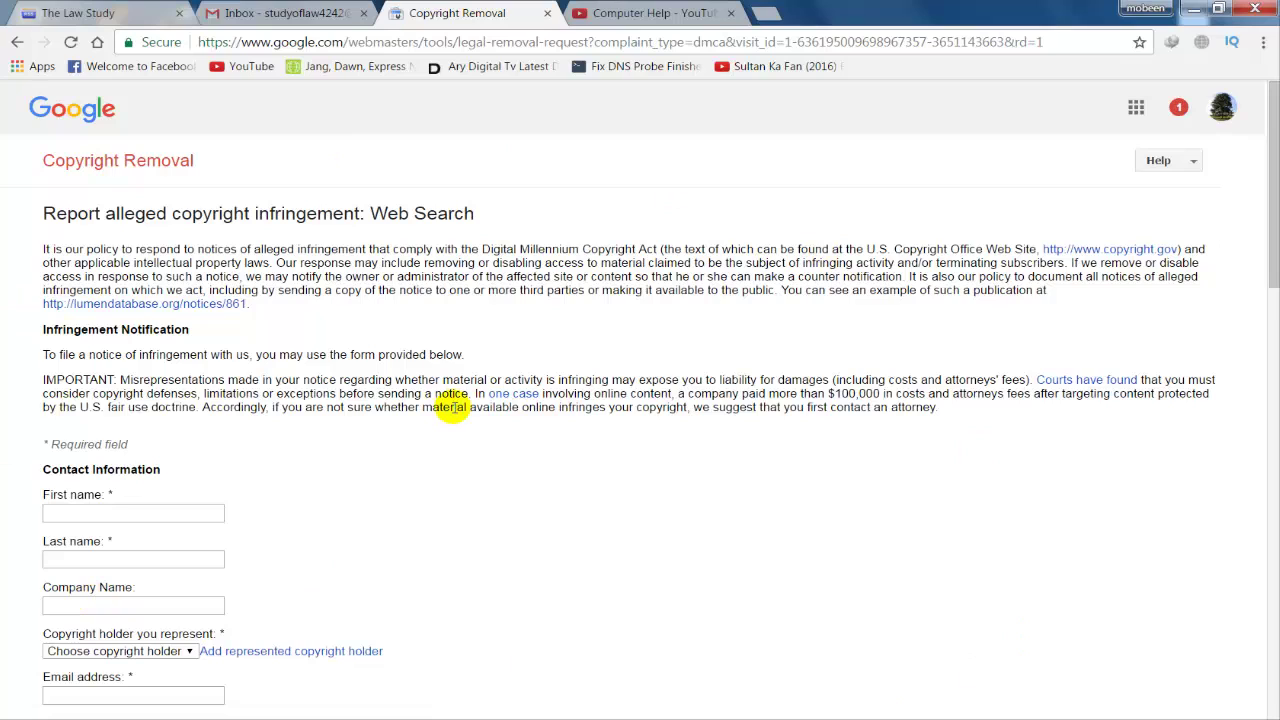
Step: Enter the complainant's first name and last name in the contact information, leaving the company name empty
click(100, 158)
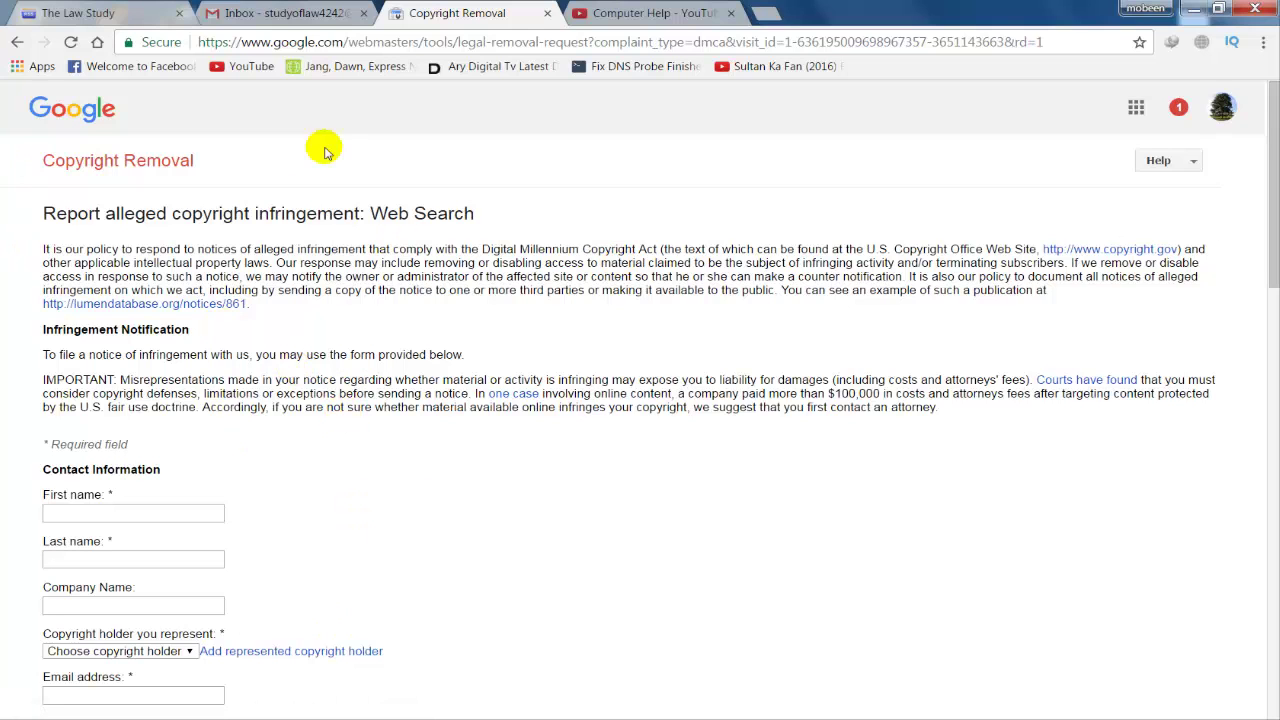
scroll(188, 416, down, 2)
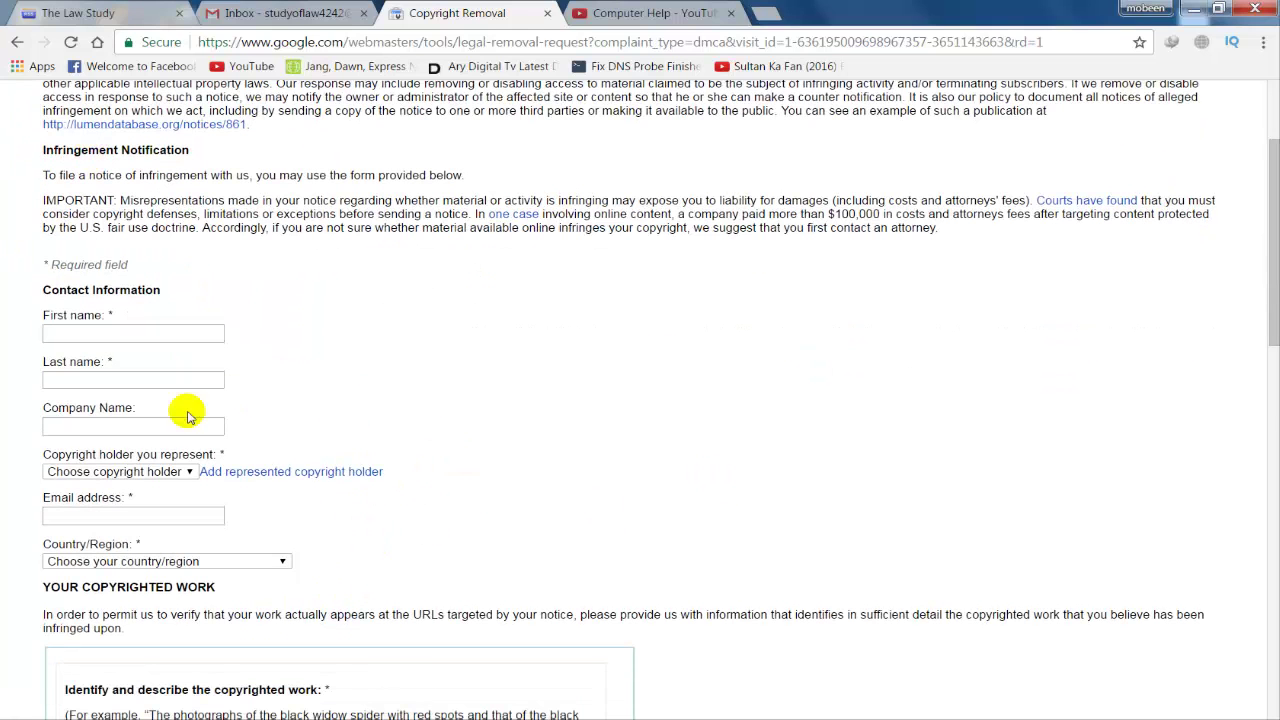
click(108, 335)
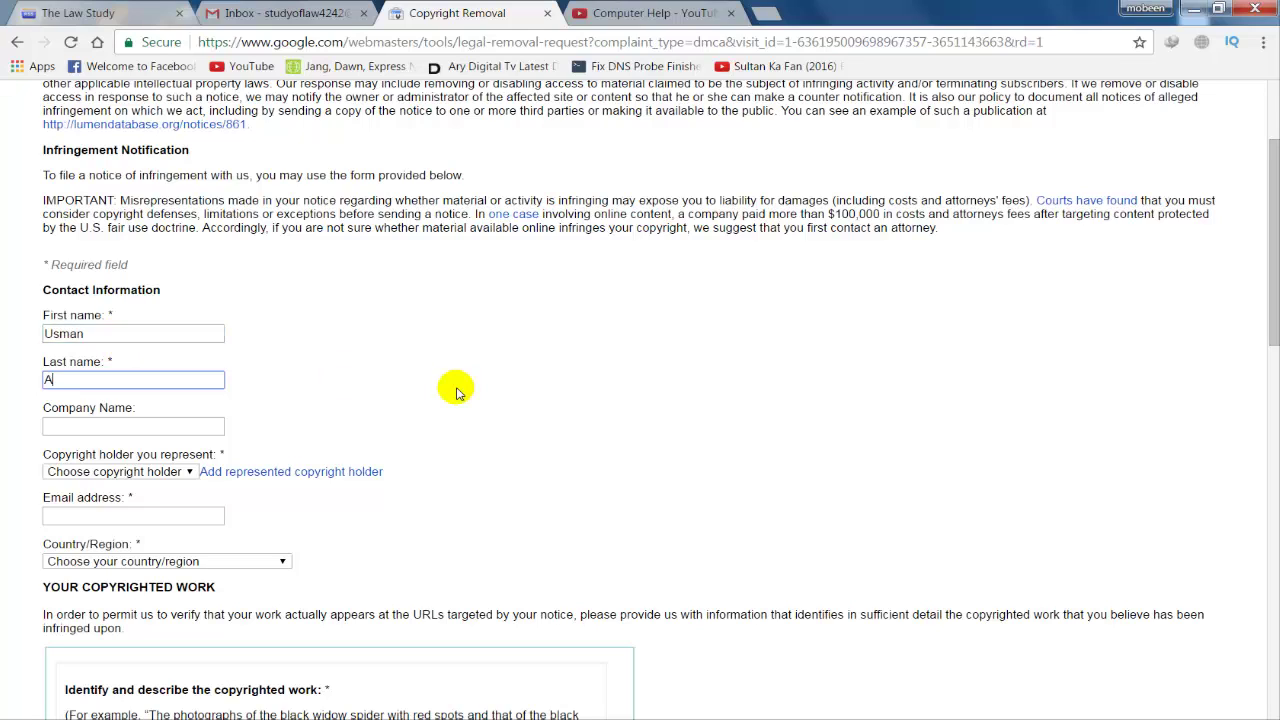
click(103, 425)
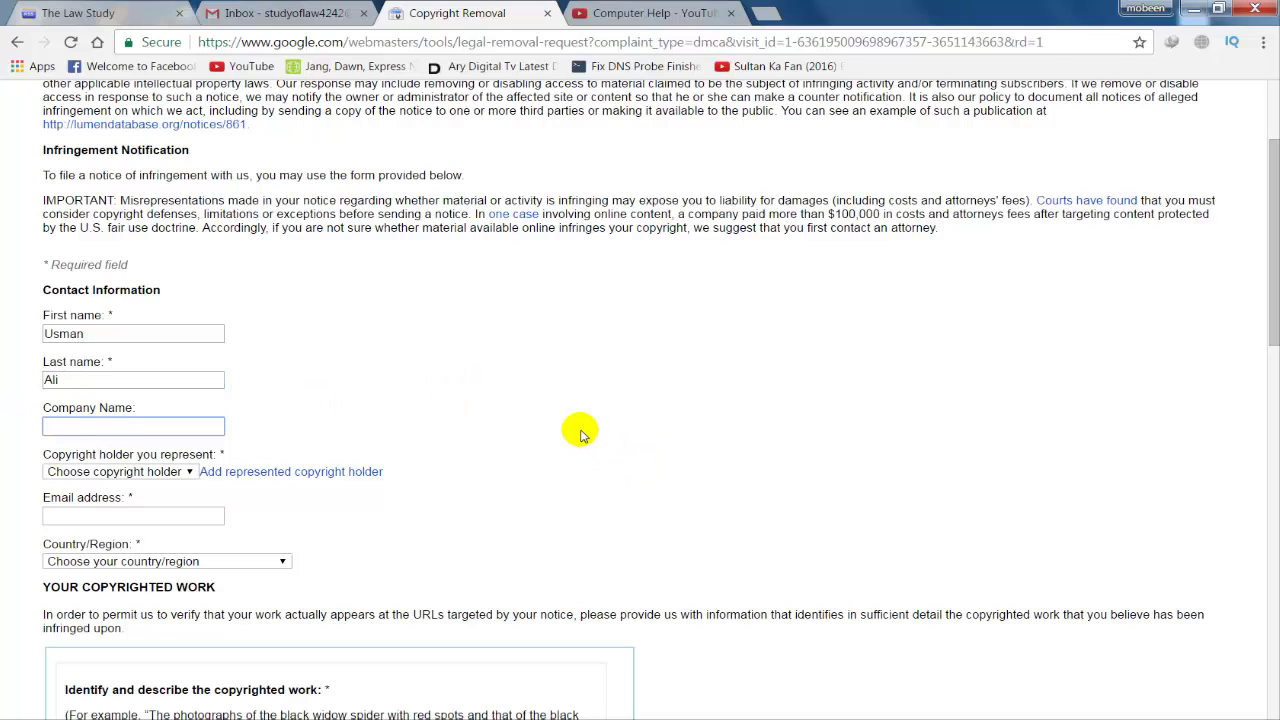
Step: Set the represented copyright holder to Self and confirm being the copyright holder for the content in question
scroll(580, 432, down, 1)
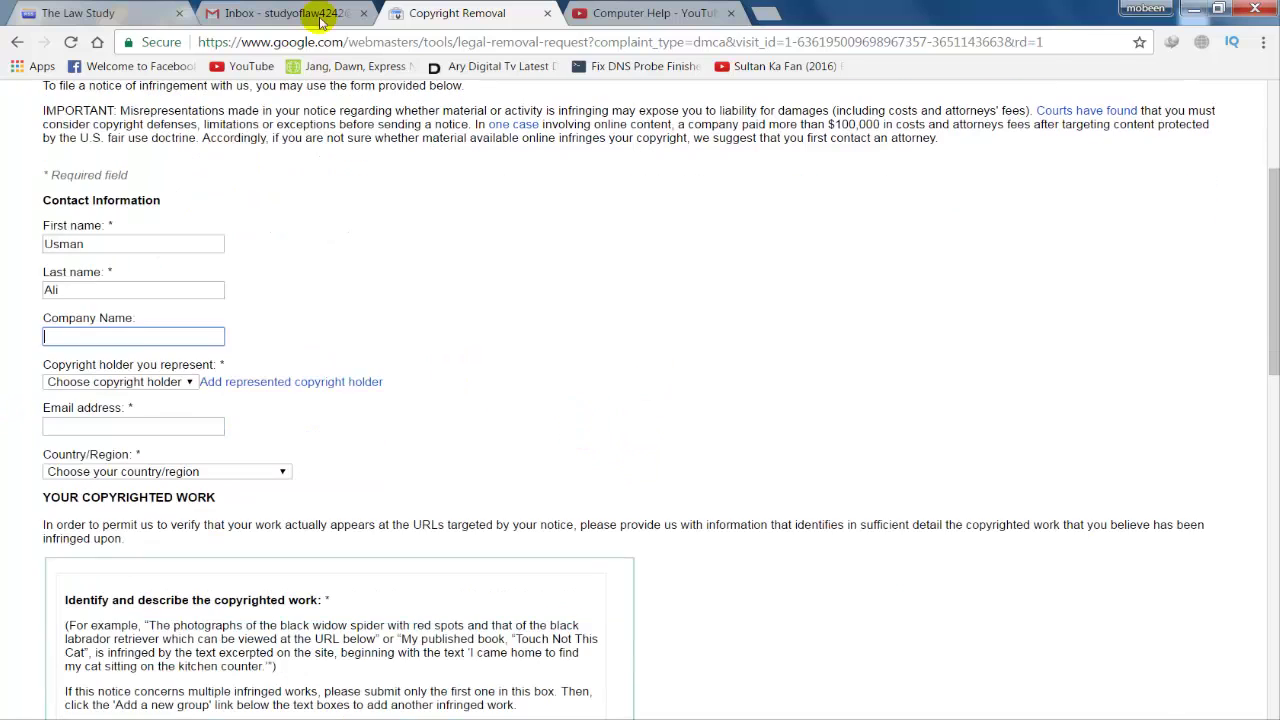
click(99, 384)
click(65, 408)
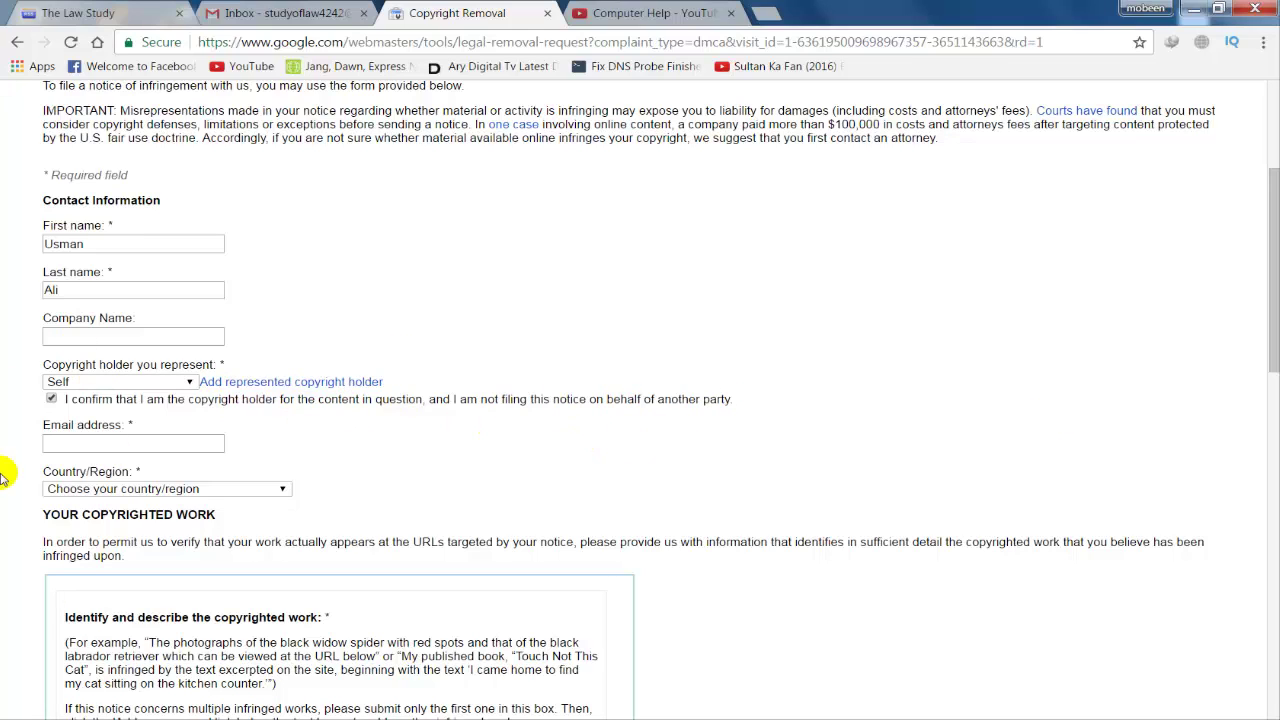
Step: Copy the account's e-mail address from the Gmail account details and paste it into the form's Email address field
click(134, 444)
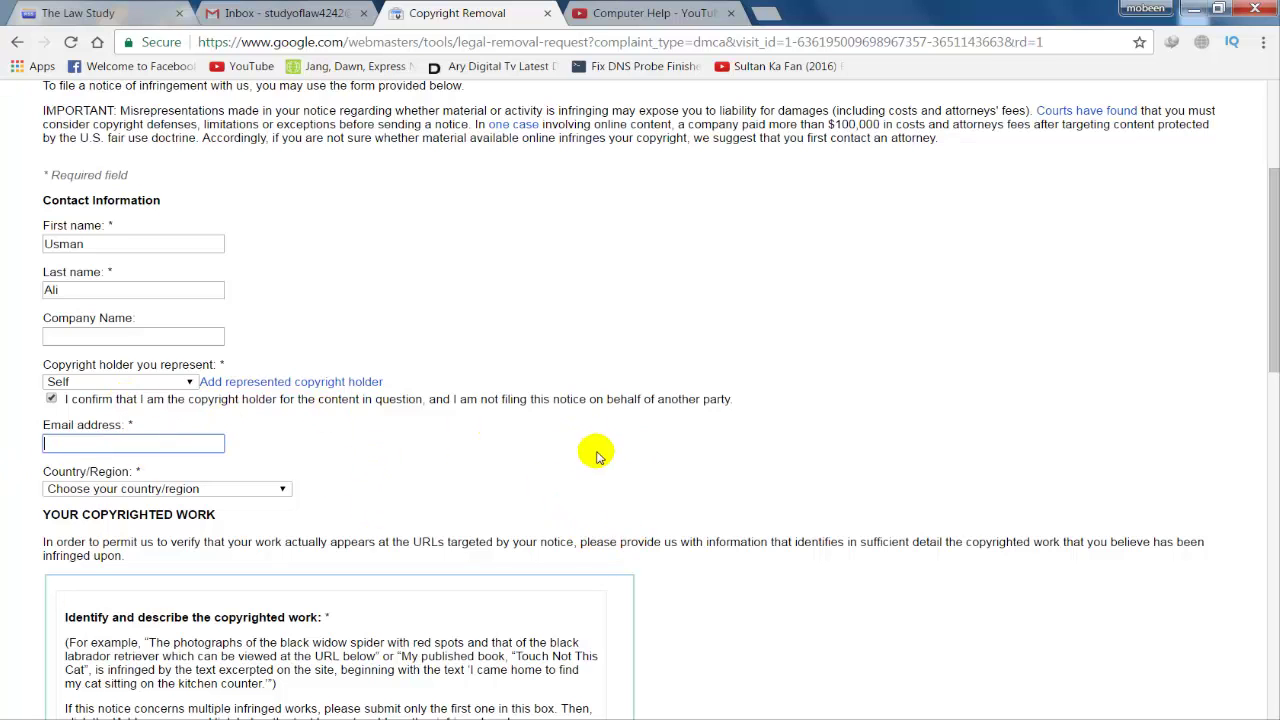
click(240, 10)
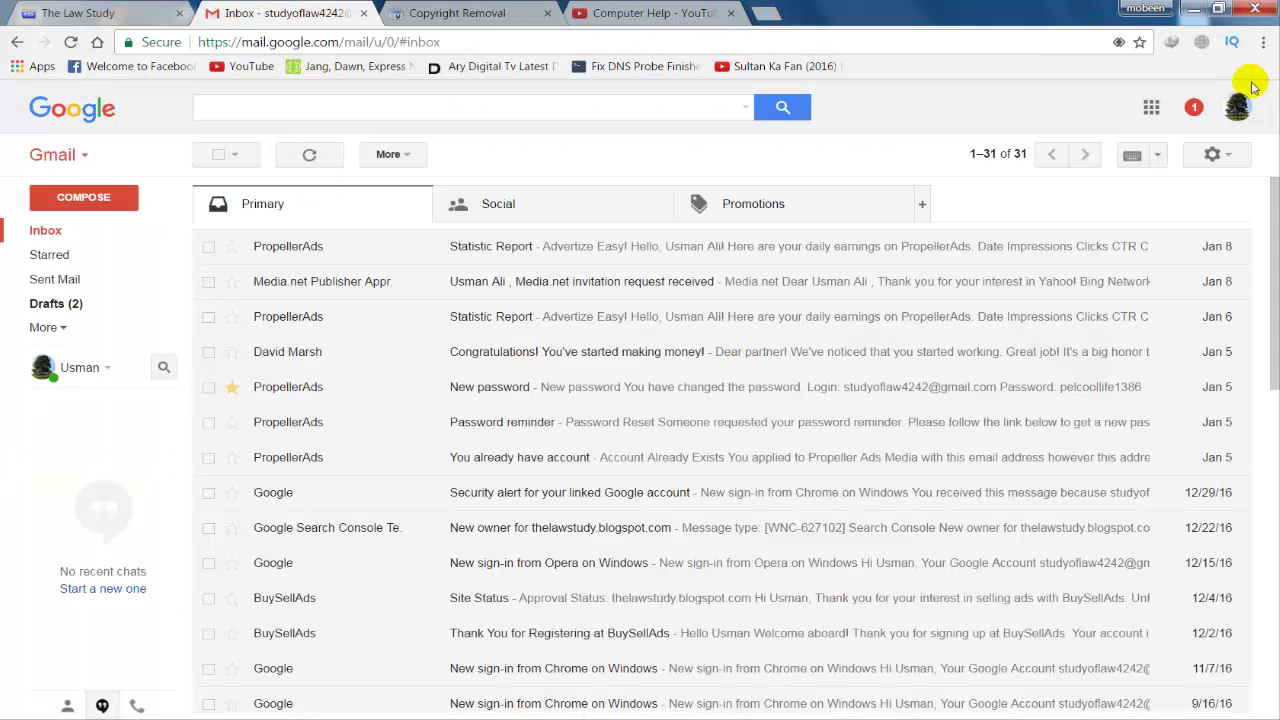
click(1240, 110)
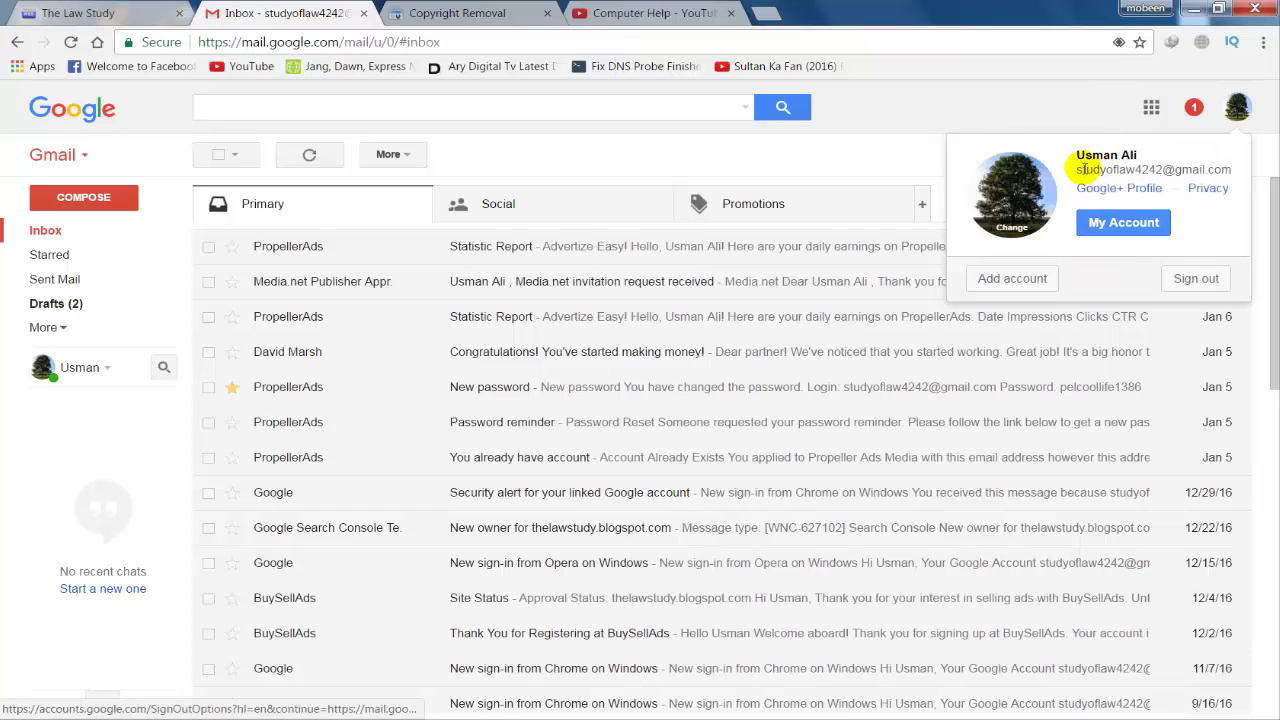
drag(1082, 168, 1190, 168)
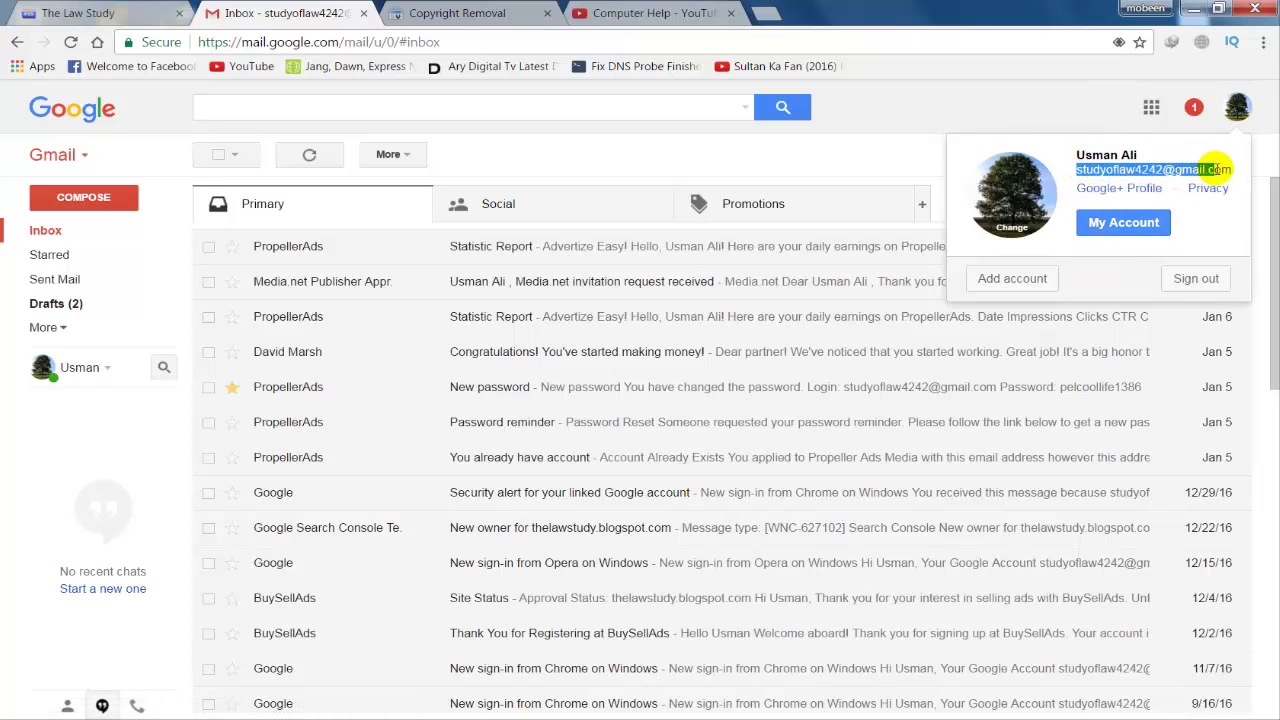
right_click(1216, 168)
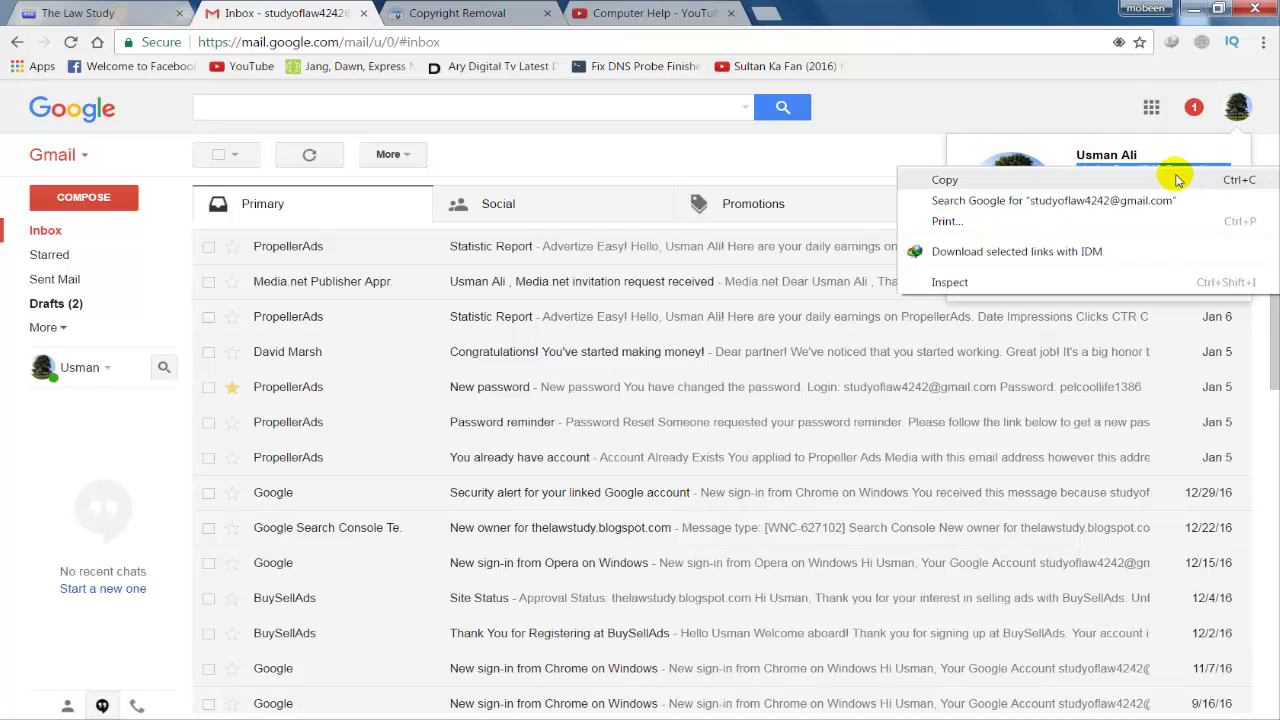
click(1172, 177)
click(487, 12)
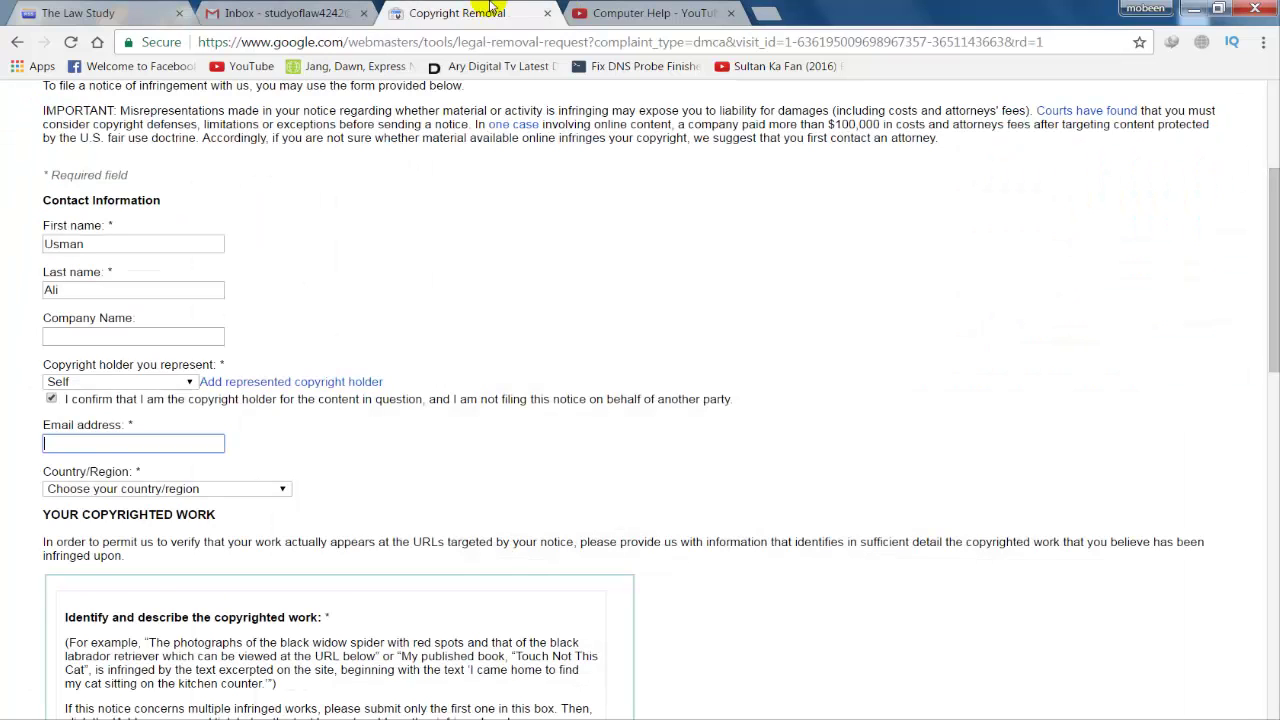
click(52, 444)
key(ctrl+v)
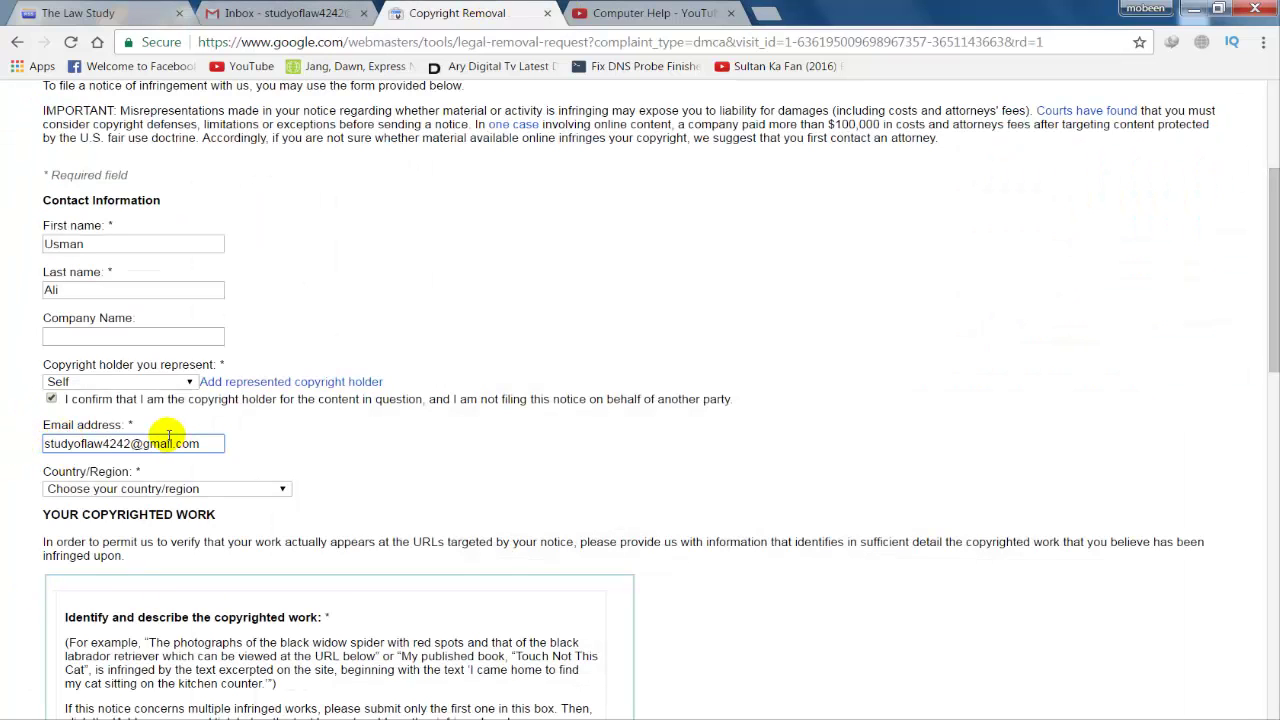
Step: Set the country/region in the contact information to Pakistan
scroll(12, 507, down, 1)
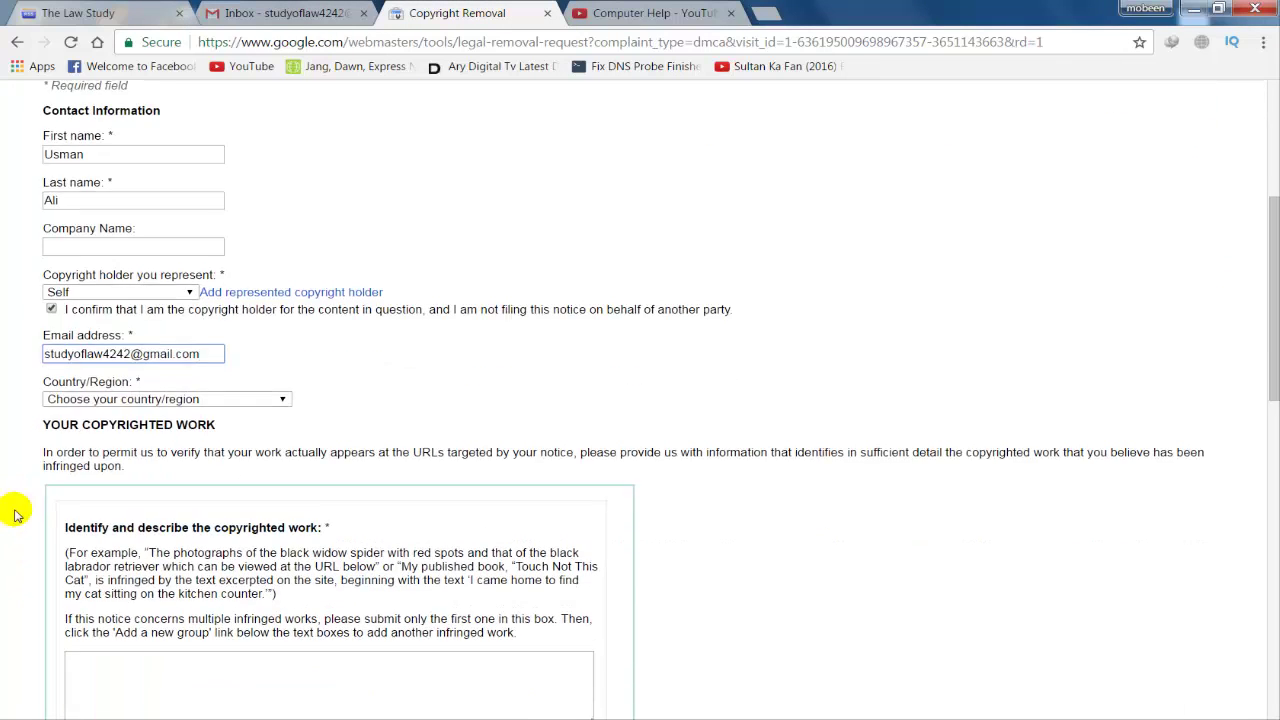
click(240, 399)
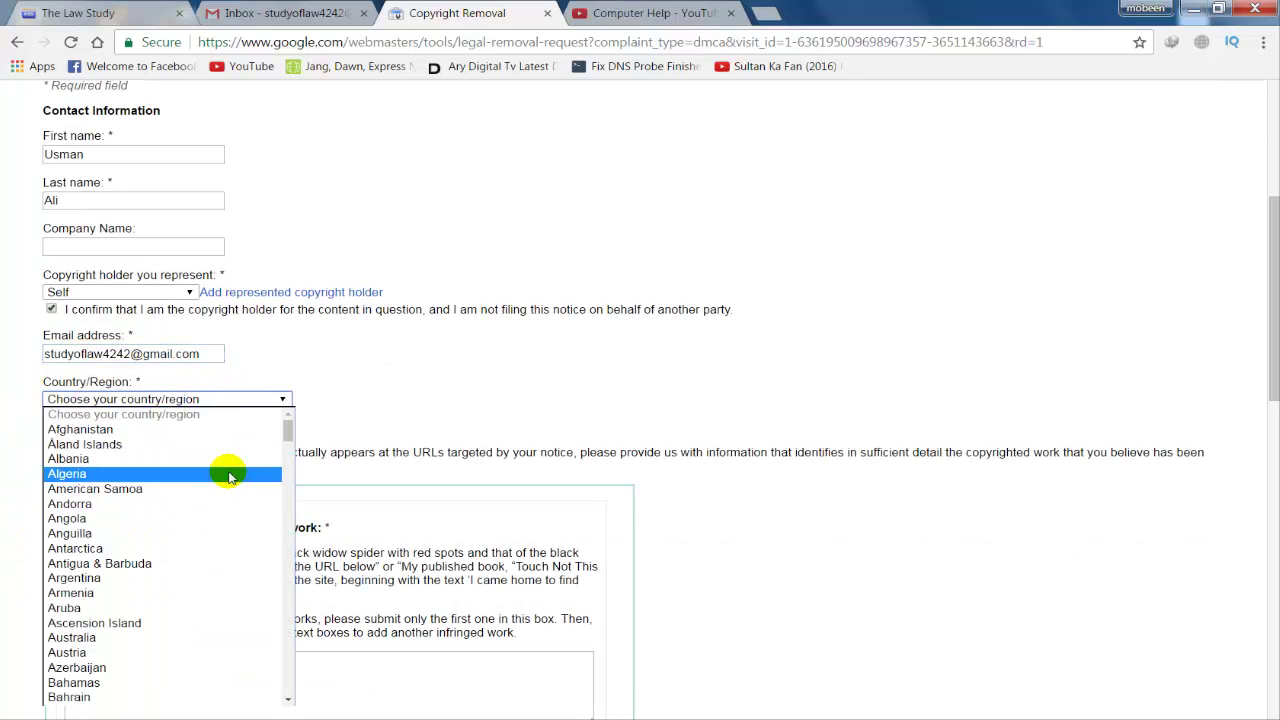
text(pak)
click(110, 697)
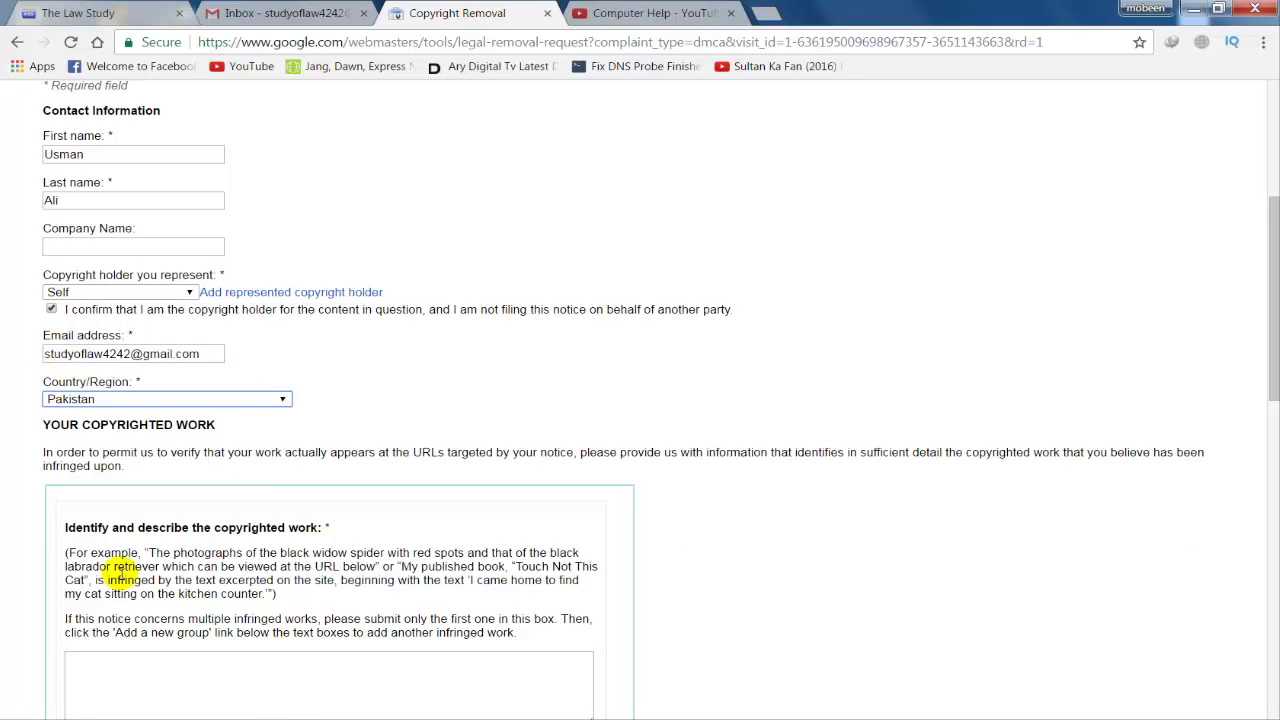
Step: Examine the form's copyrighted-work fields, and switch to Word to read the prepared ownership statement and search query for the description
scroll(22, 366, down, 2)
scroll(668, 548, down, 4)
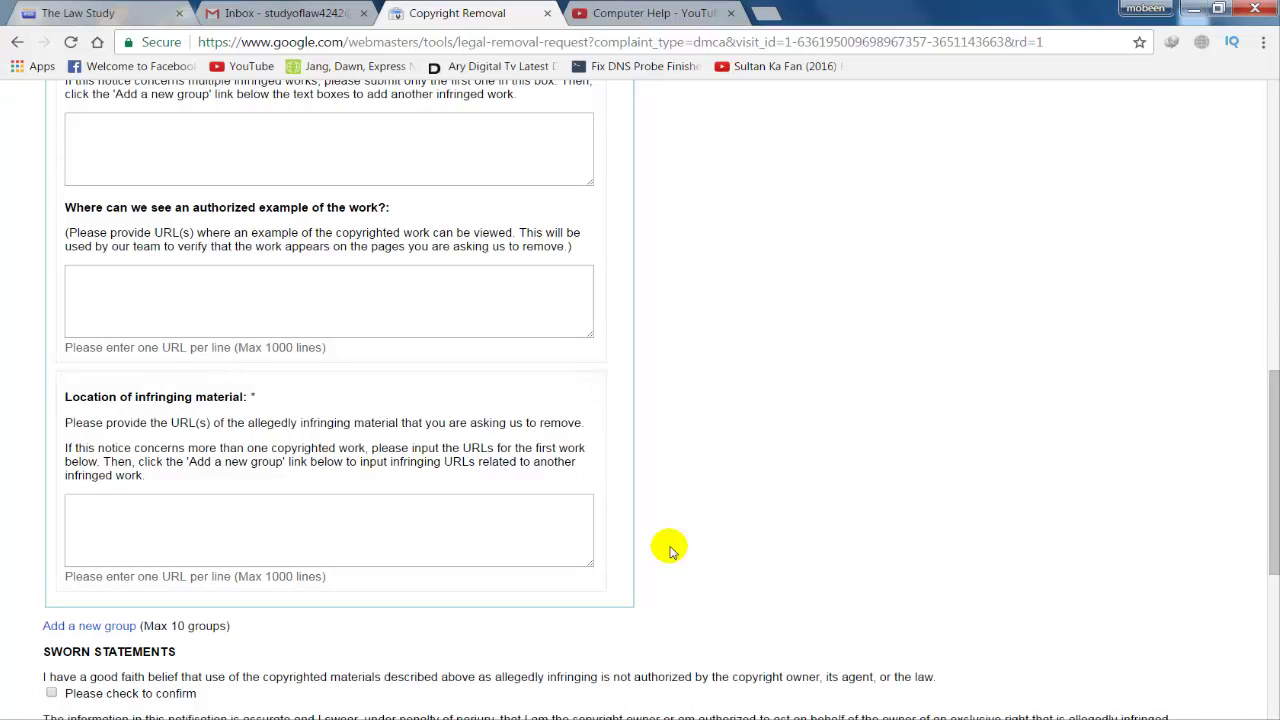
scroll(668, 548, up, 2)
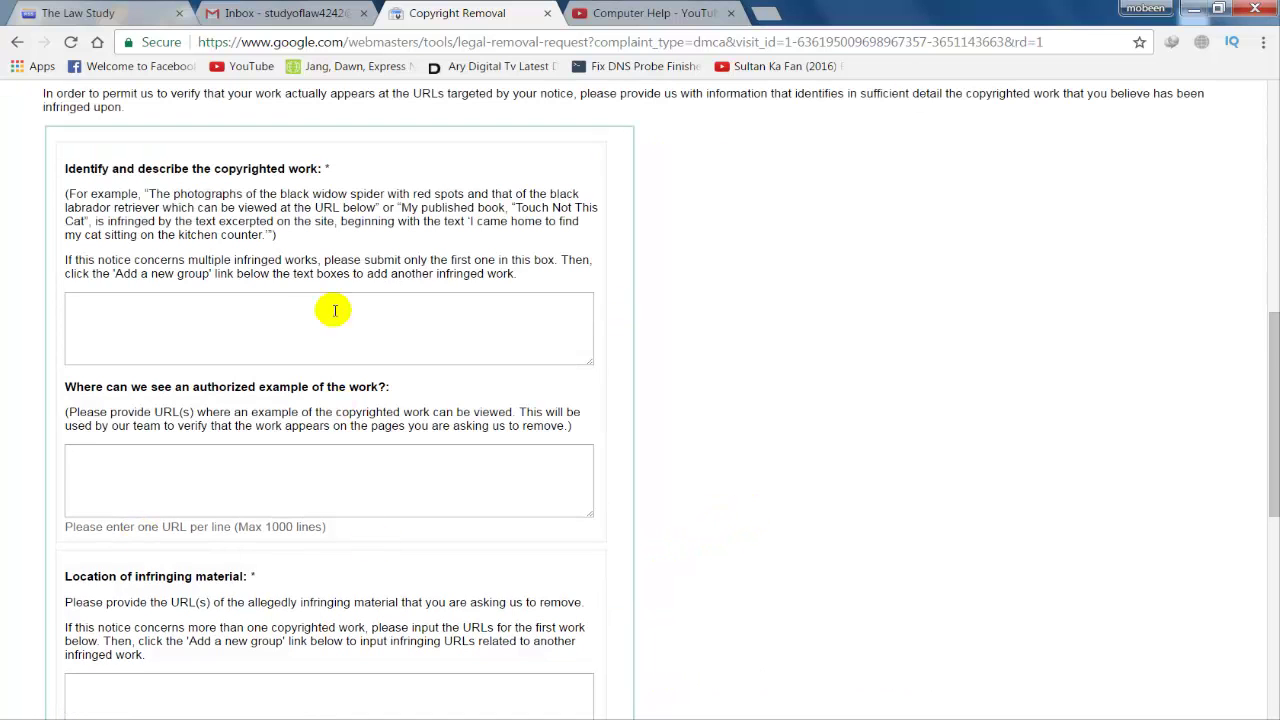
click(140, 315)
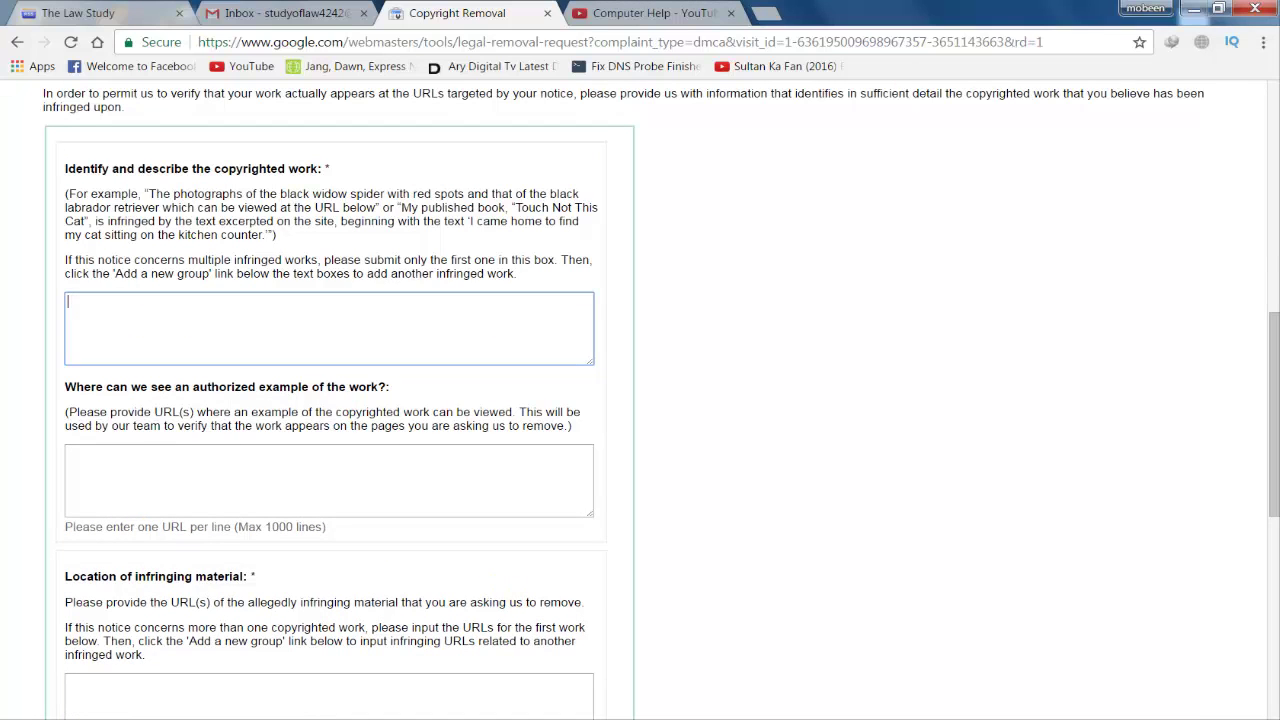
key(alt+Tab)
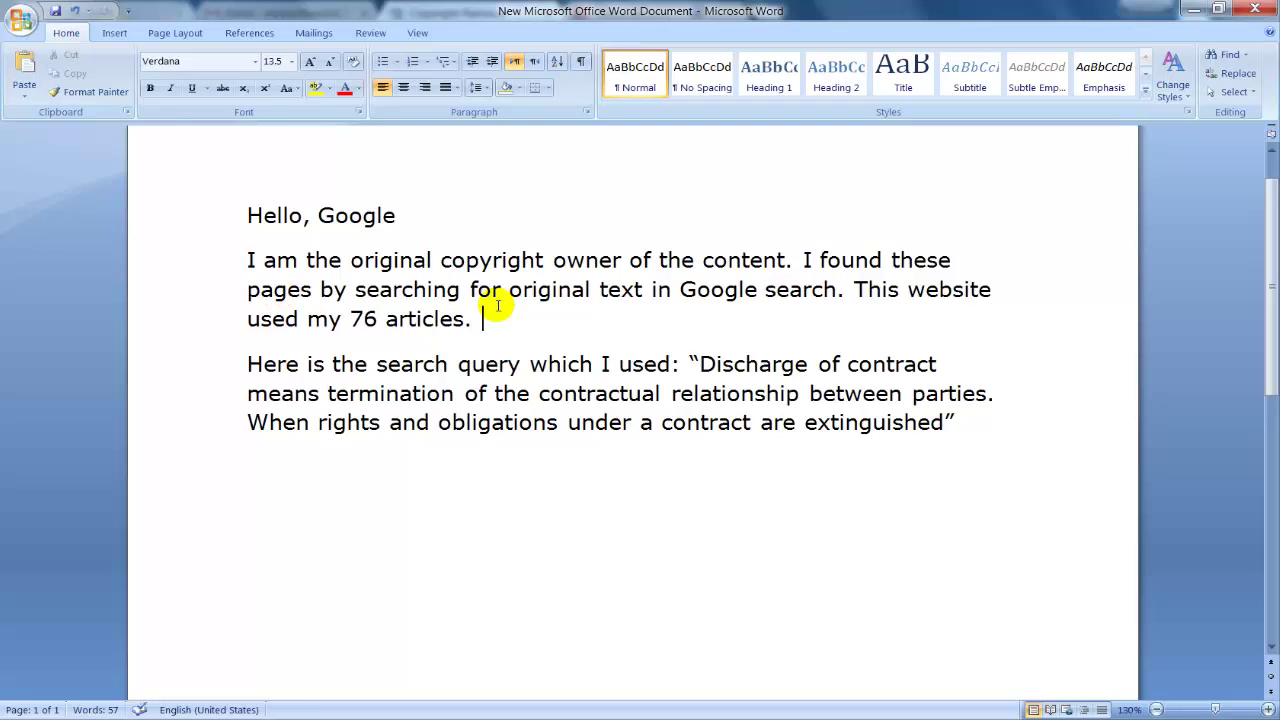
drag(247, 260, 810, 289)
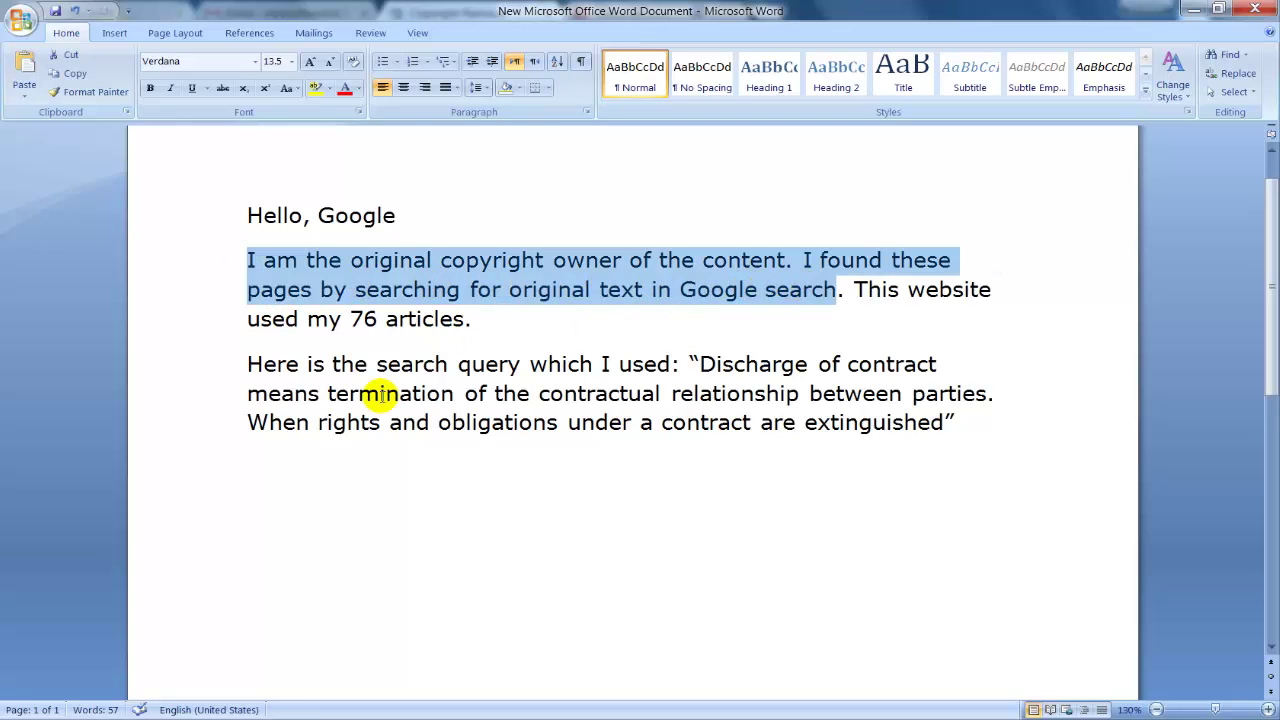
click(379, 393)
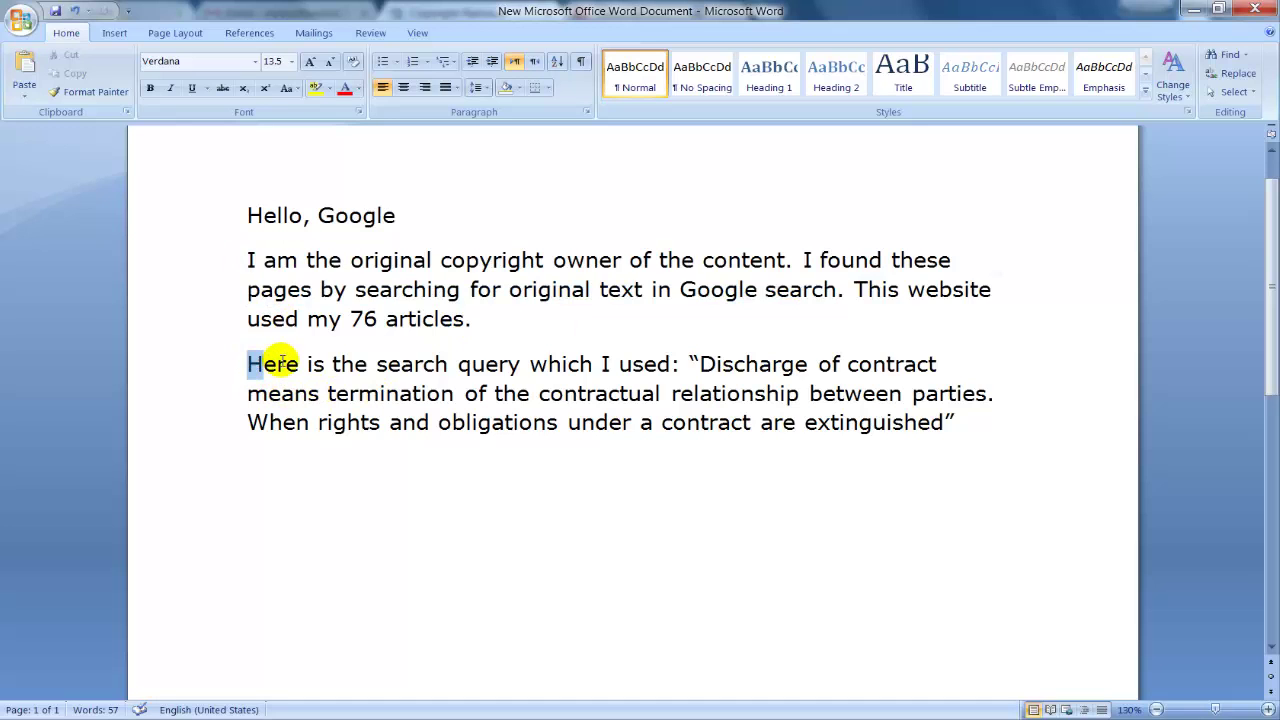
drag(282, 363, 669, 367)
click(1203, 12)
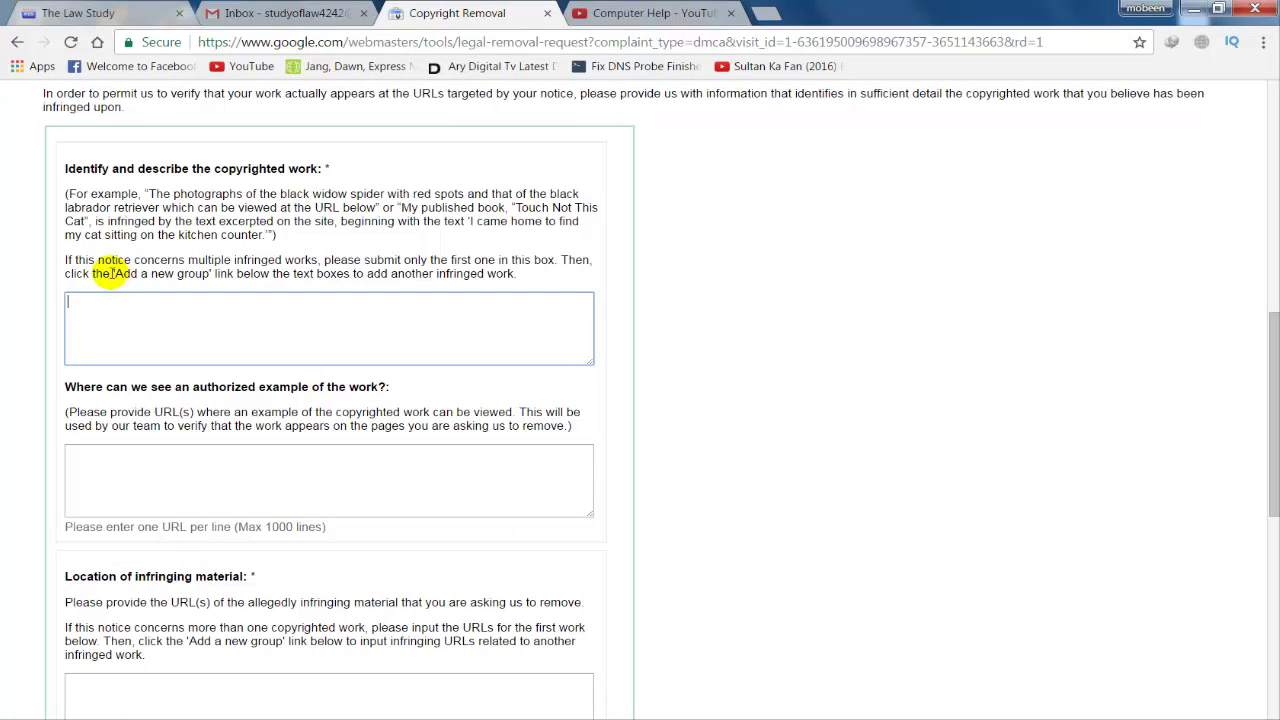
Step: Read the form's example description of a copyrighted work and its instructions for adding another infringed work
drag(110, 273, 538, 275)
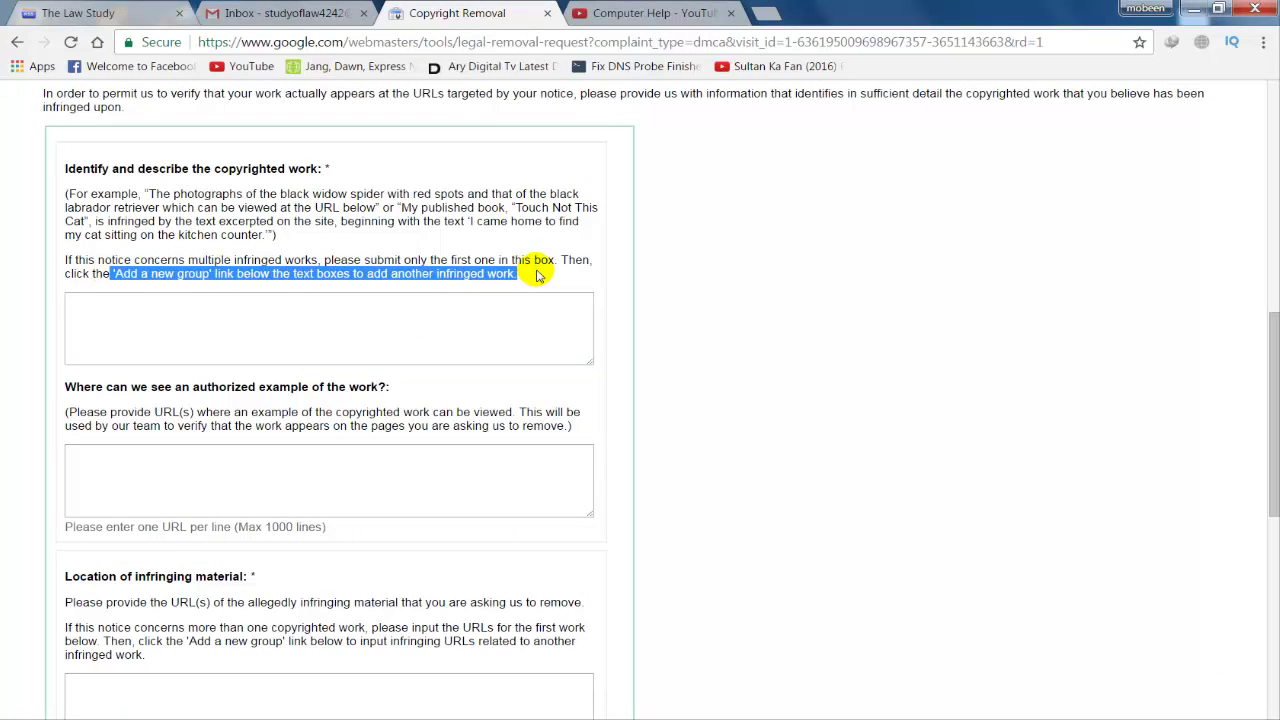
click(538, 275)
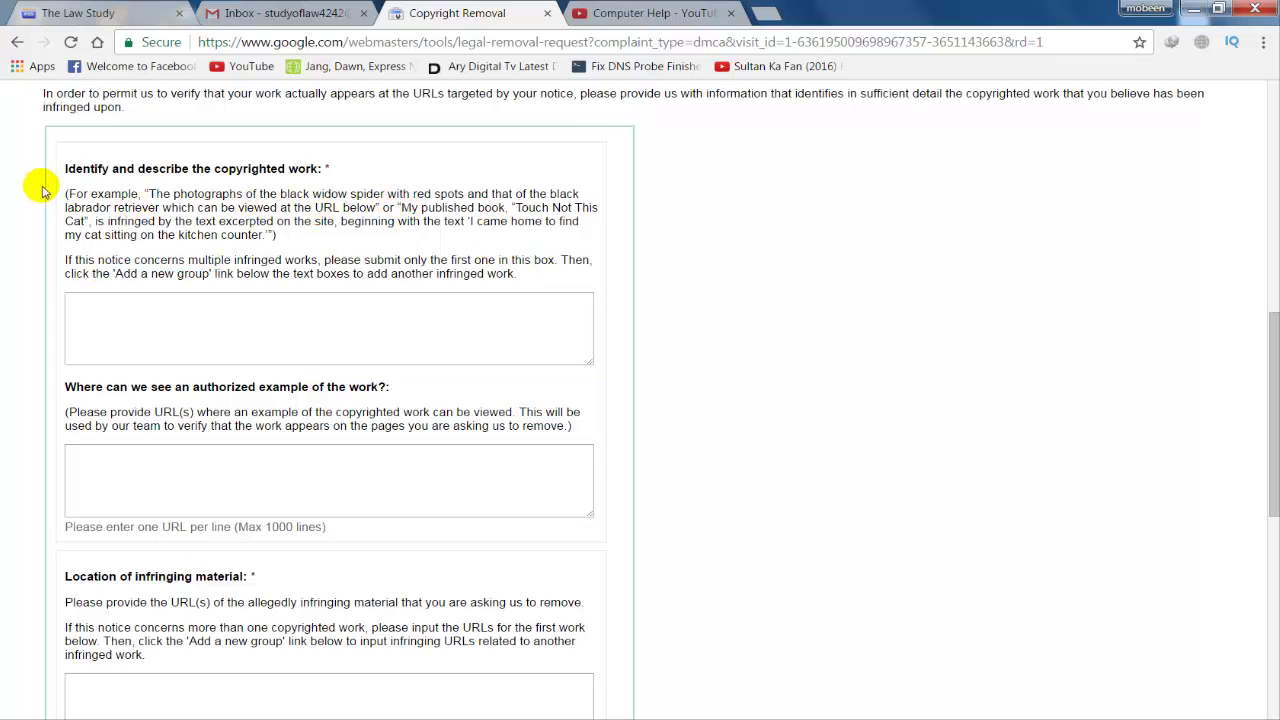
drag(62, 194, 300, 237)
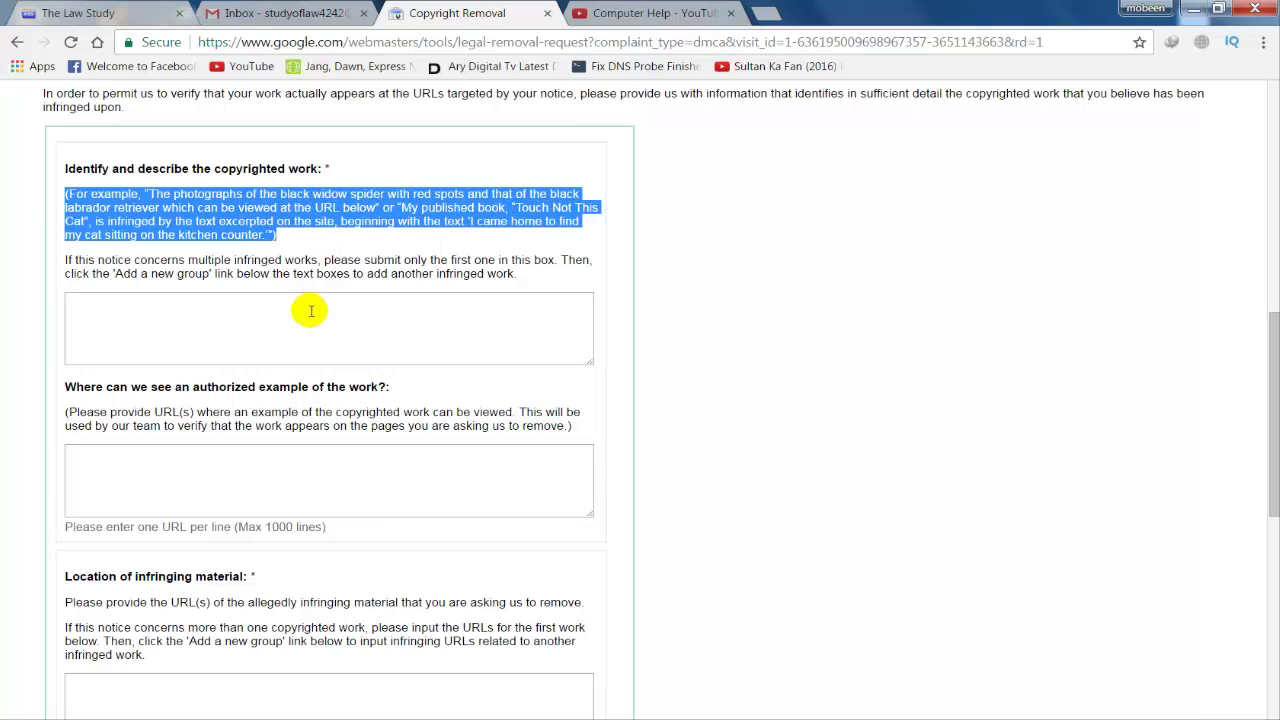
click(300, 237)
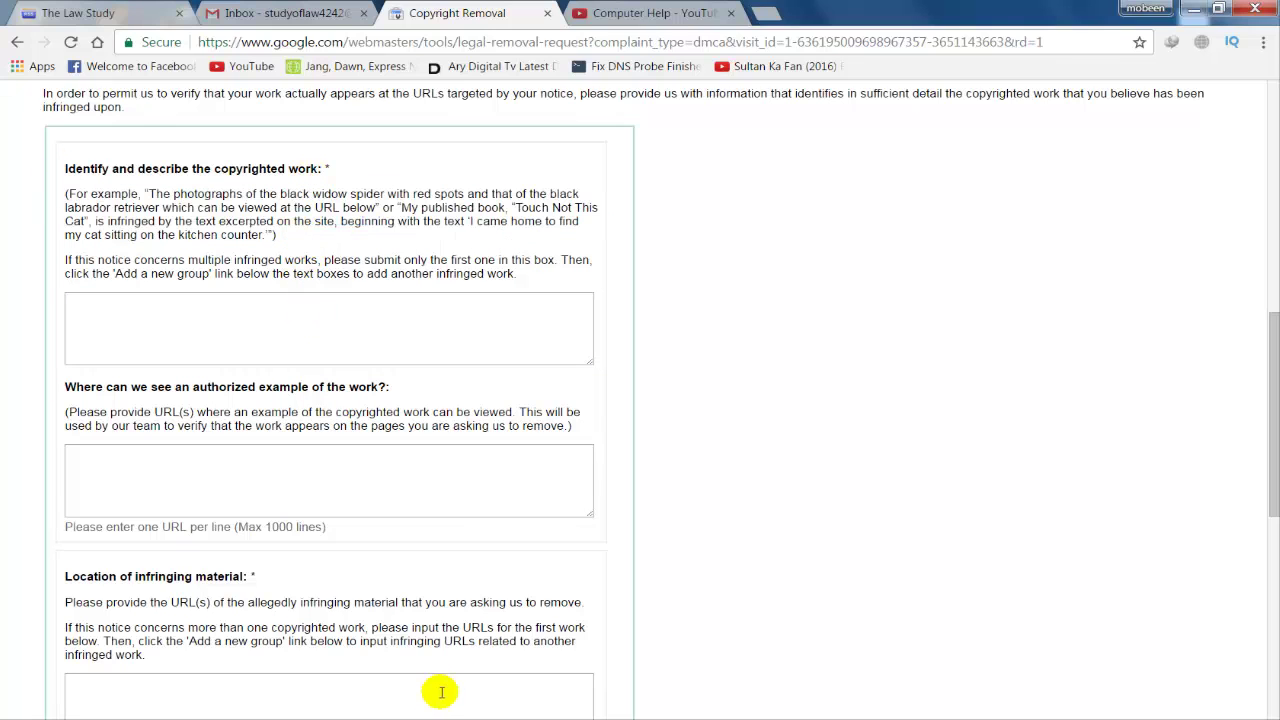
Step: Copy the opening passage of "Various ways Discharge of Contract" from the rssing.com copy, through "under a contract are extinguished"
click(85, 12)
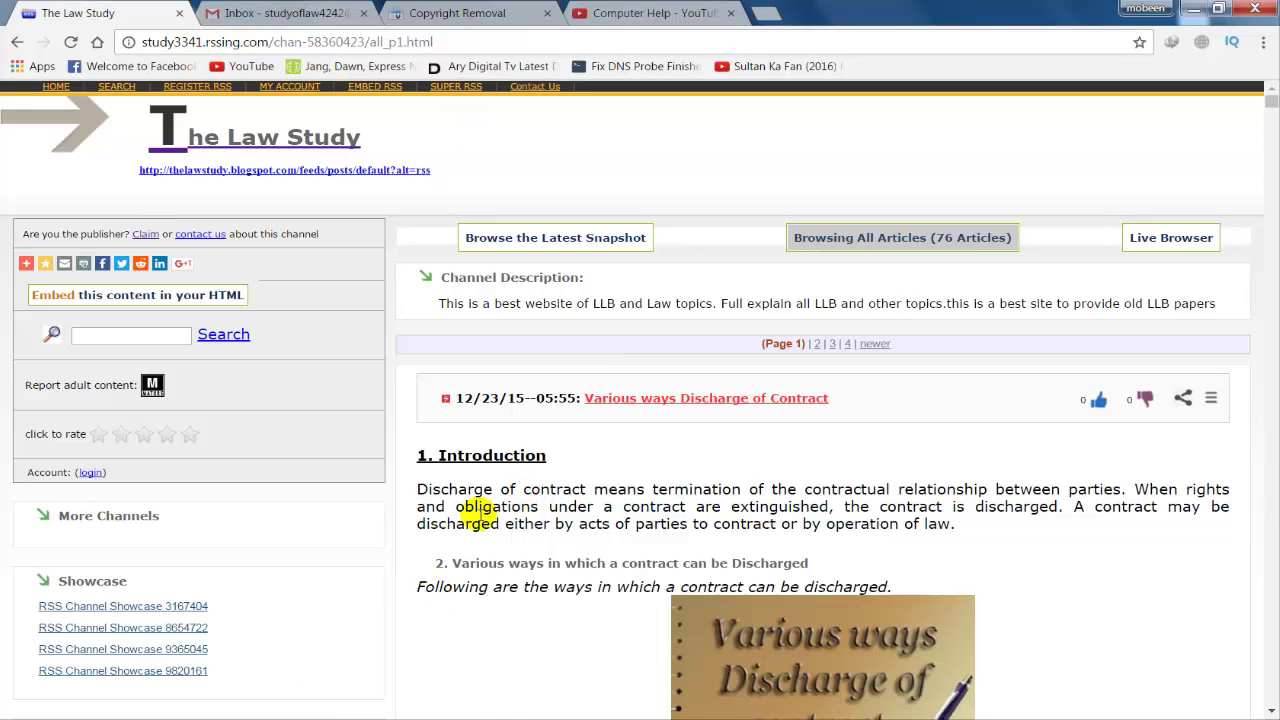
scroll(986, 534, down, 7)
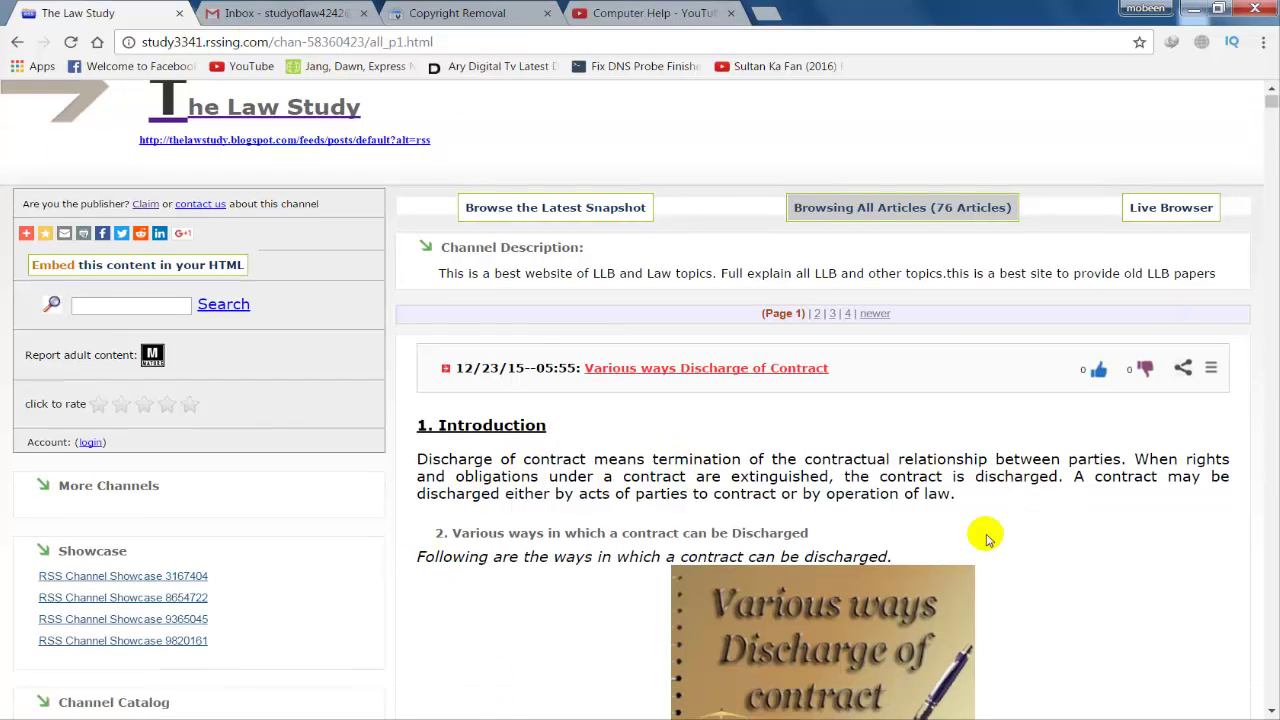
scroll(790, 620, down, 10)
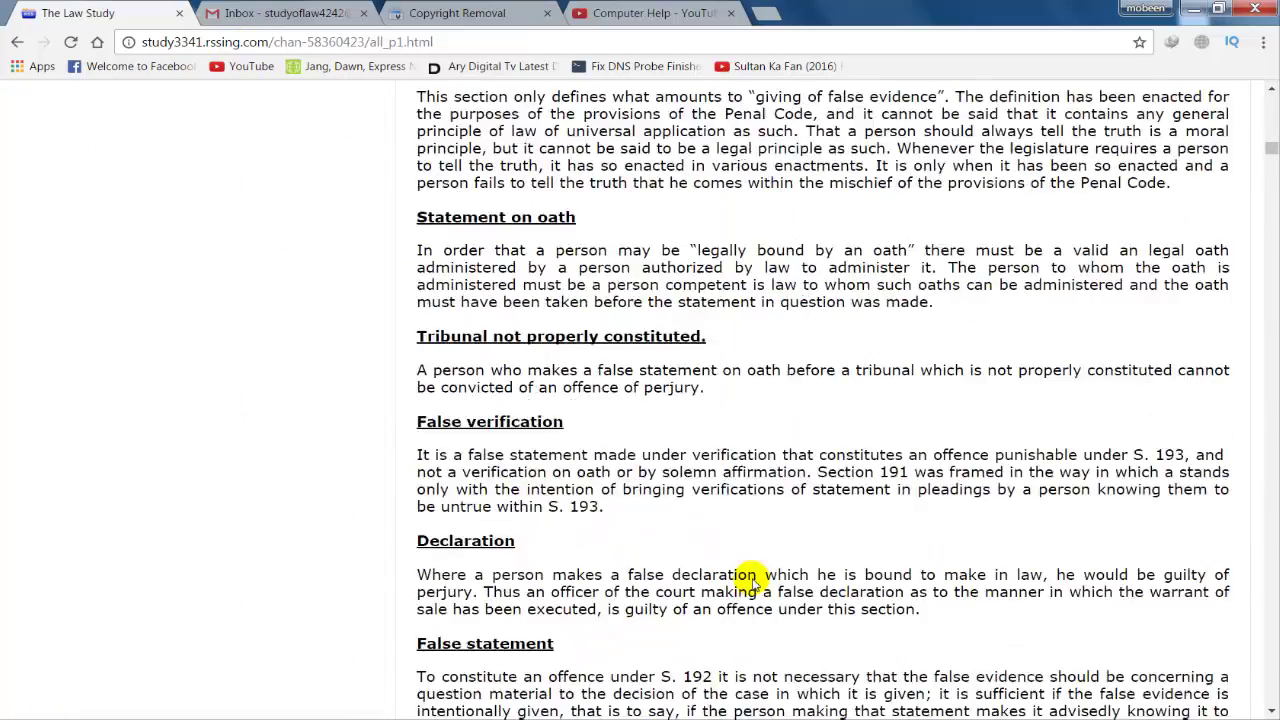
scroll(753, 582, up, 20)
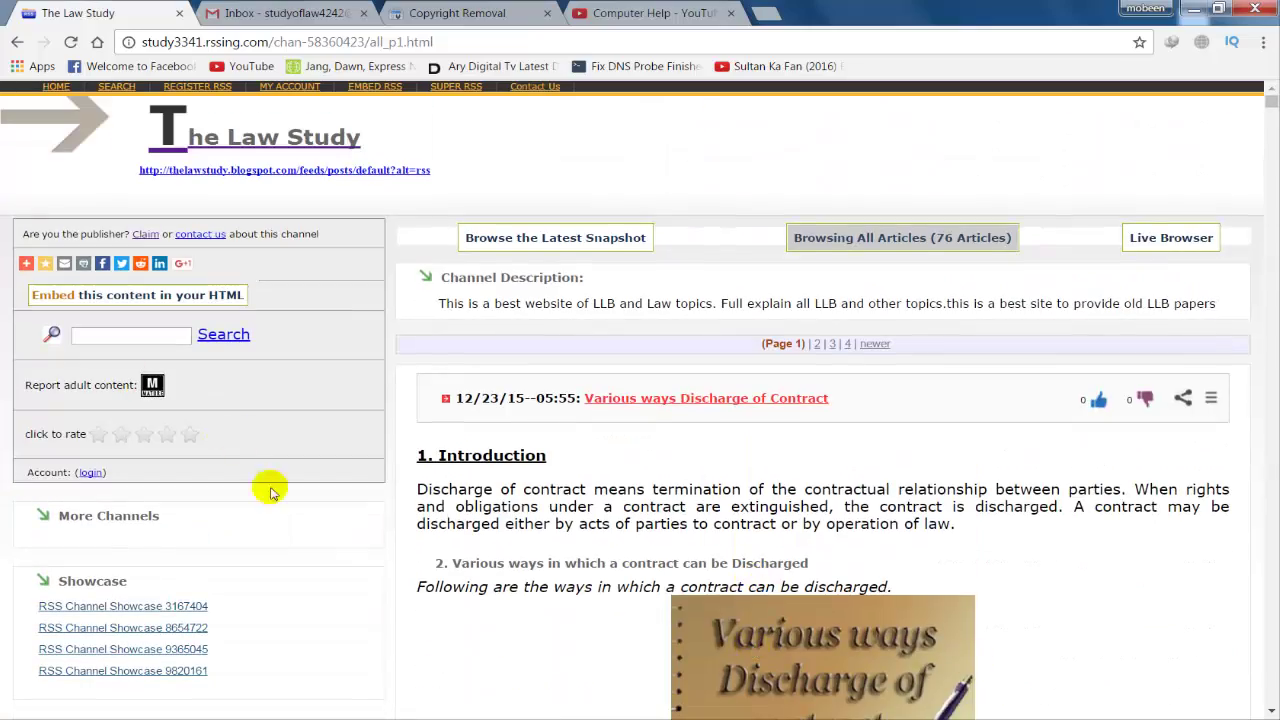
drag(418, 488, 827, 507)
key(ctrl+c)
right_click(687, 503)
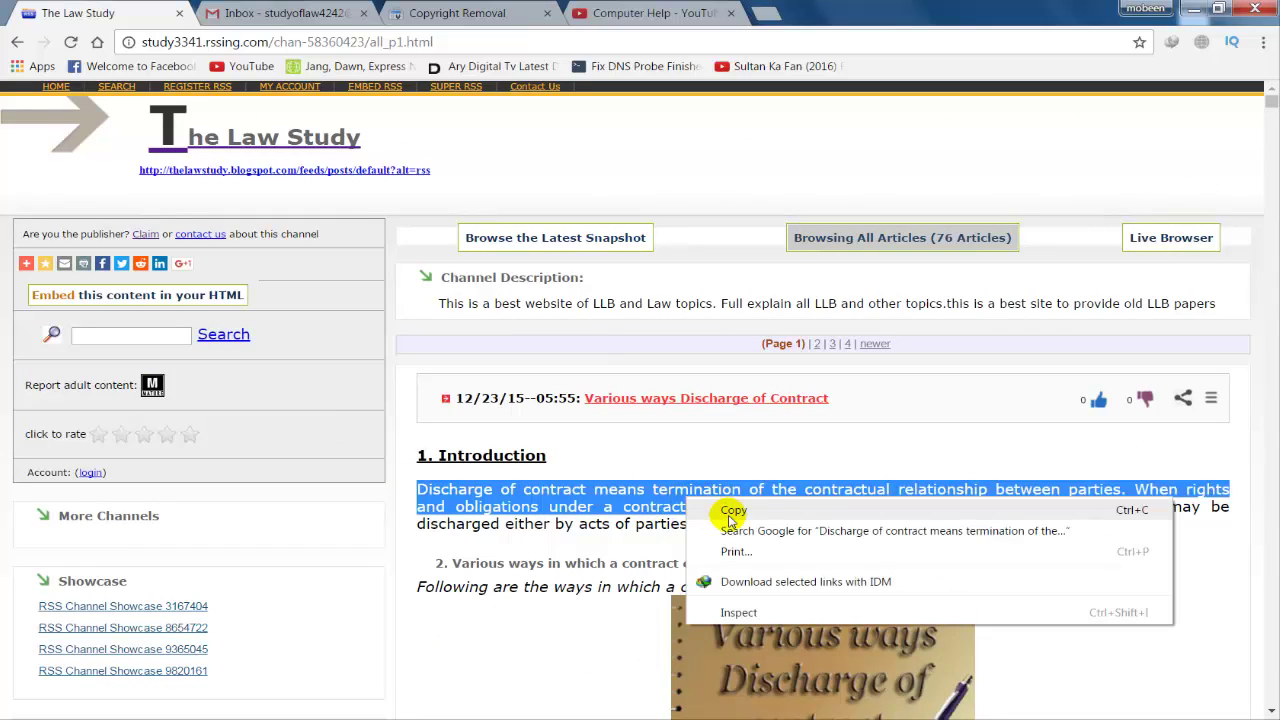
click(725, 497)
Step: Search Google in a new tab for the copied passage in quotation marks and compare the snippets of the results
key(ctrl+t)
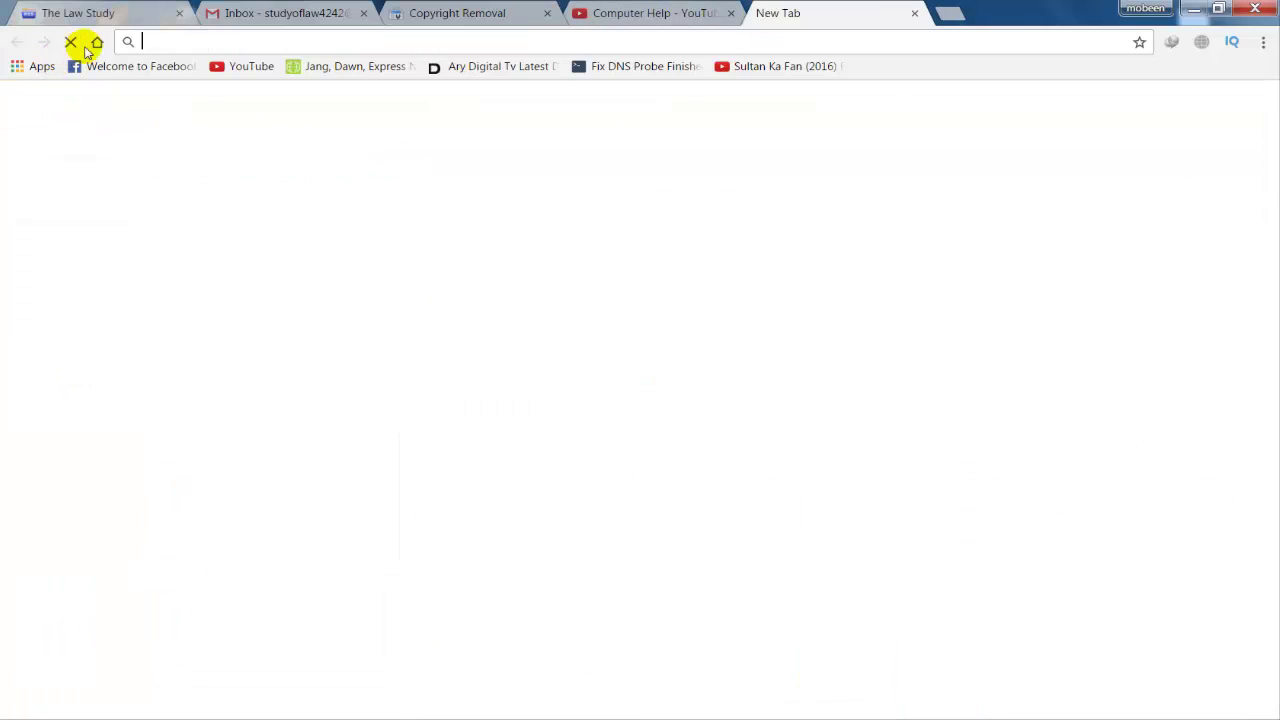
click(96, 44)
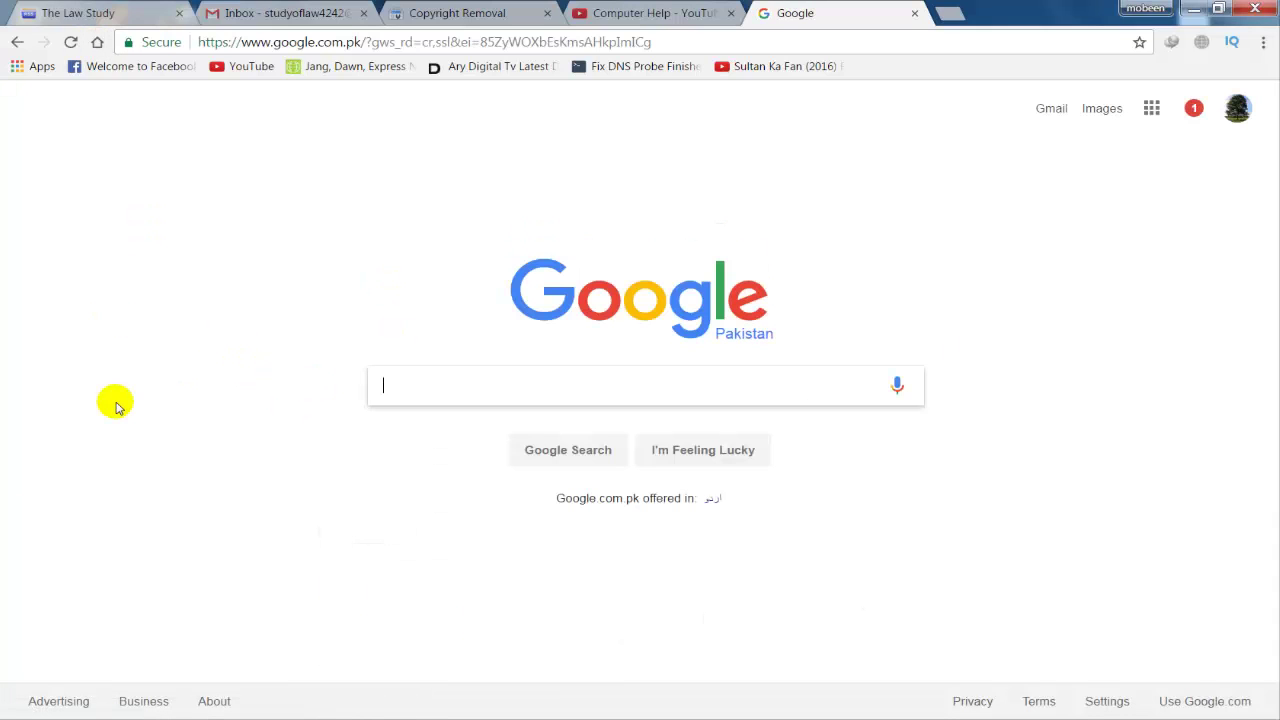
text("")
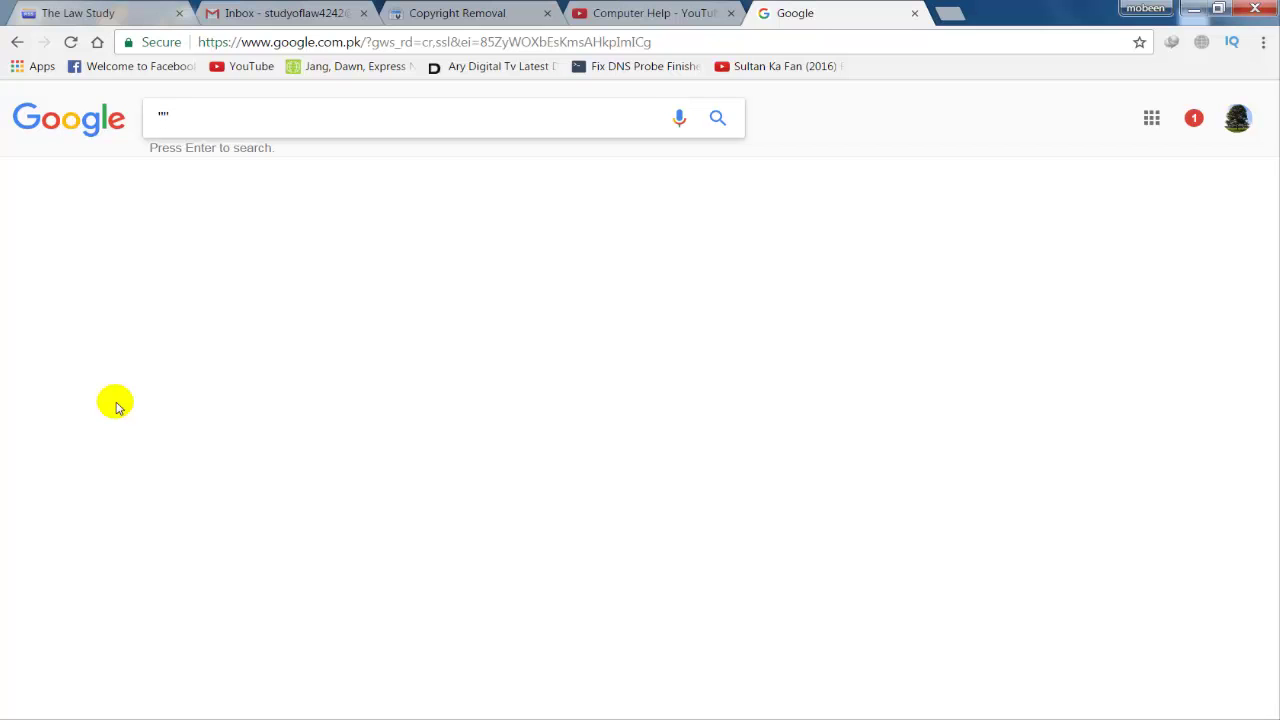
key(ctrl+v)
key(Return)
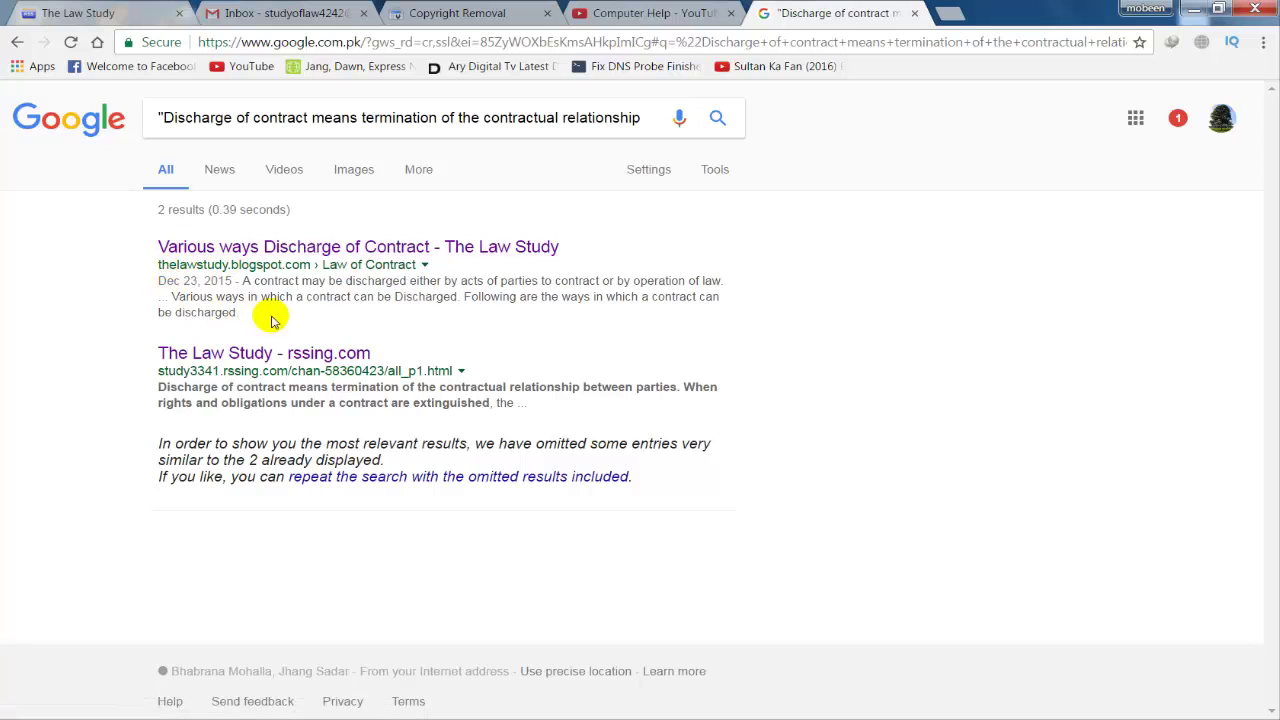
drag(241, 281, 255, 310)
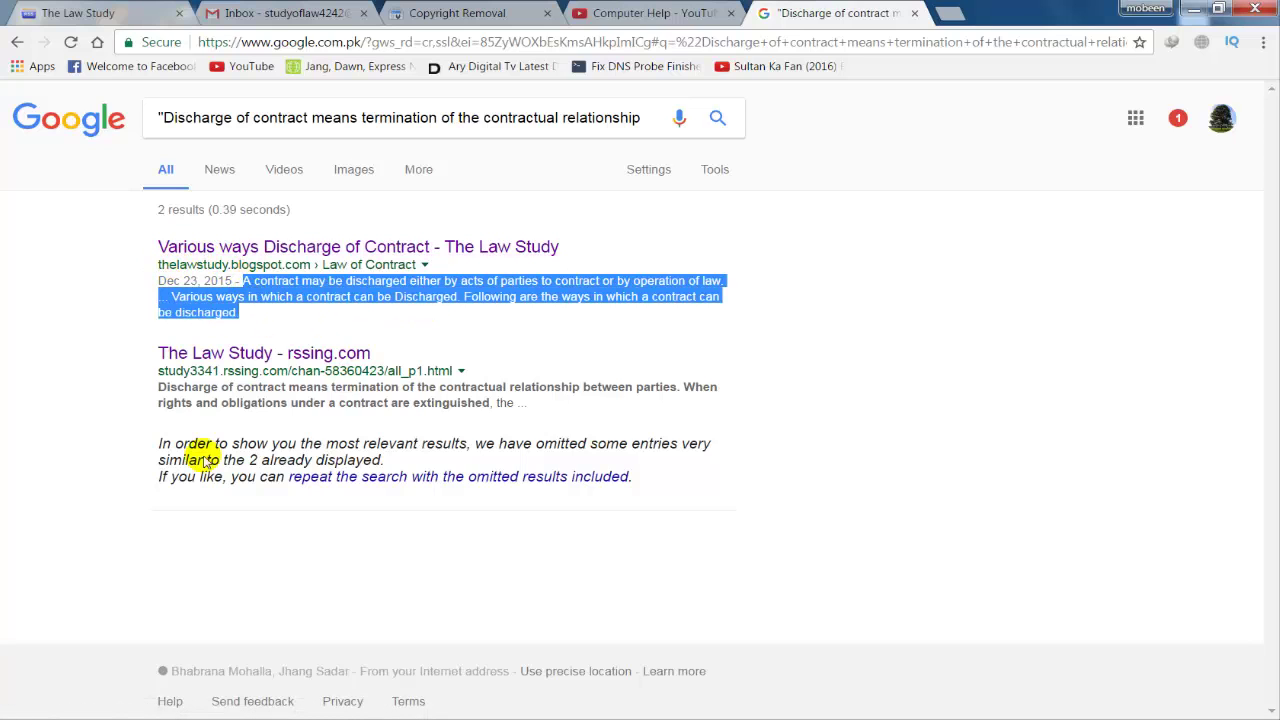
drag(162, 386, 456, 404)
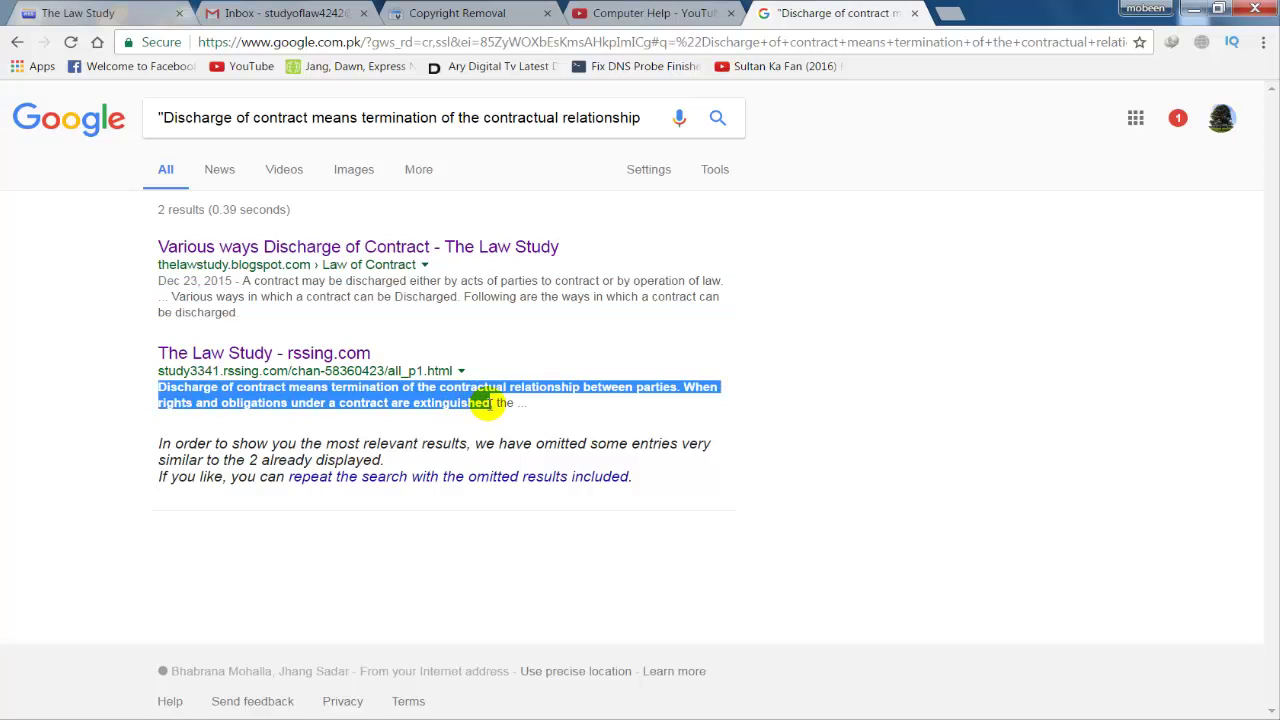
click(493, 402)
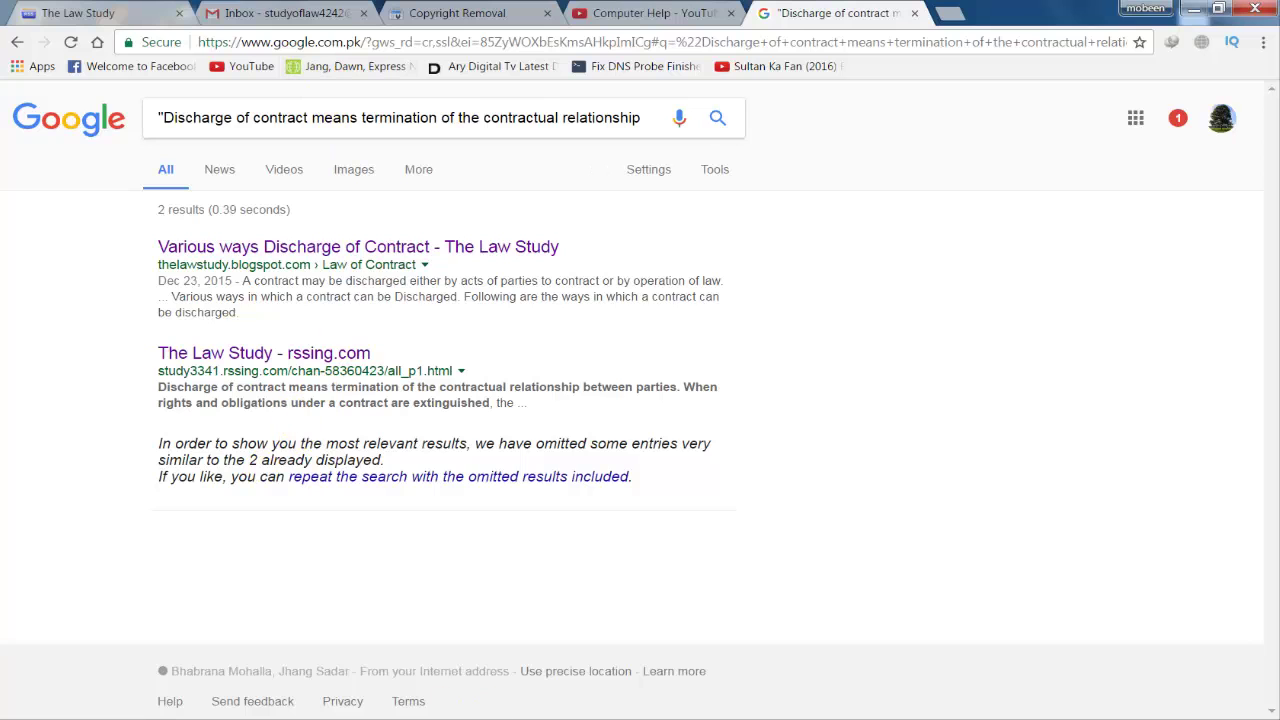
Step: Make the form's copyrighted-work description field active, and switch to Word to review the quoted search query in the prepared statement
click(445, 13)
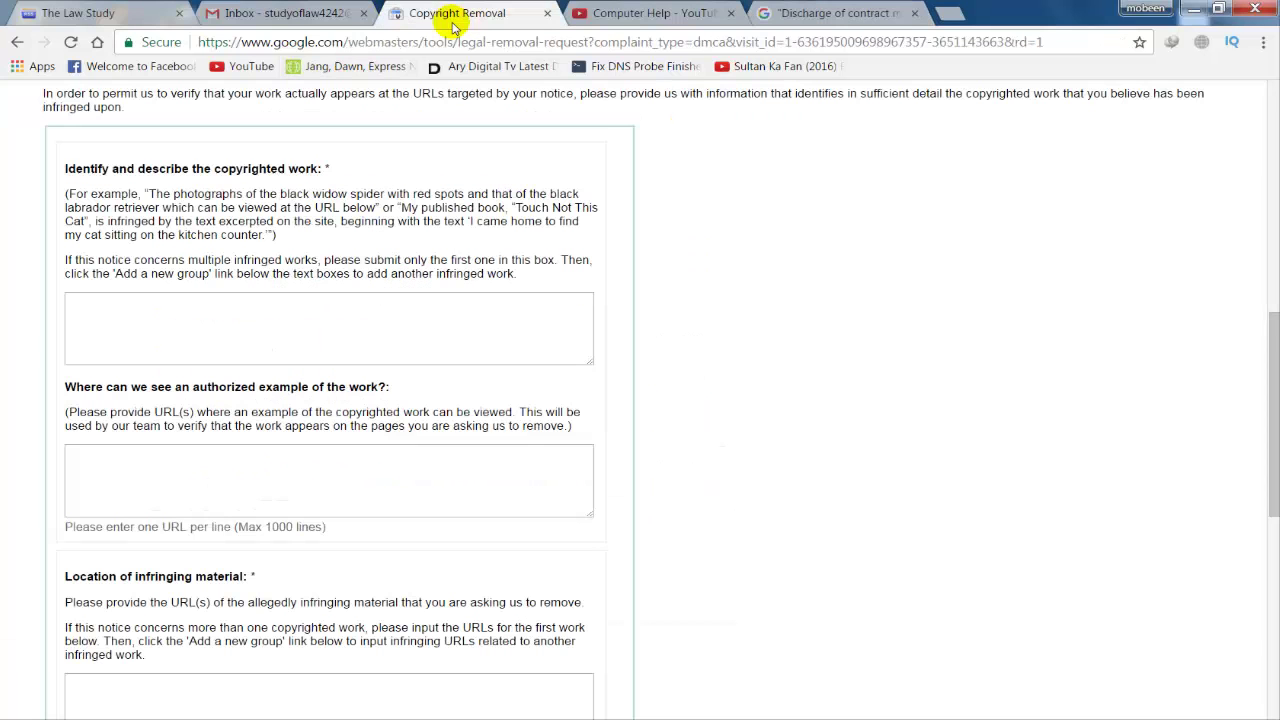
click(210, 339)
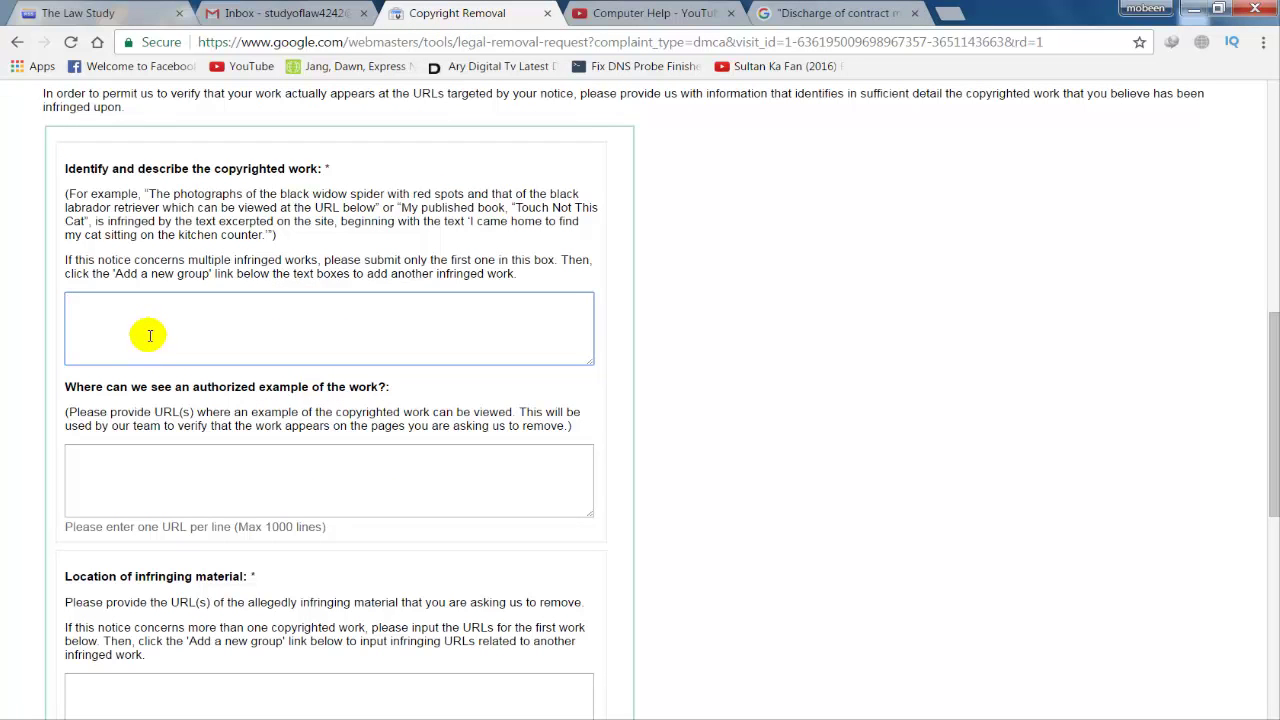
key(alt+Tab)
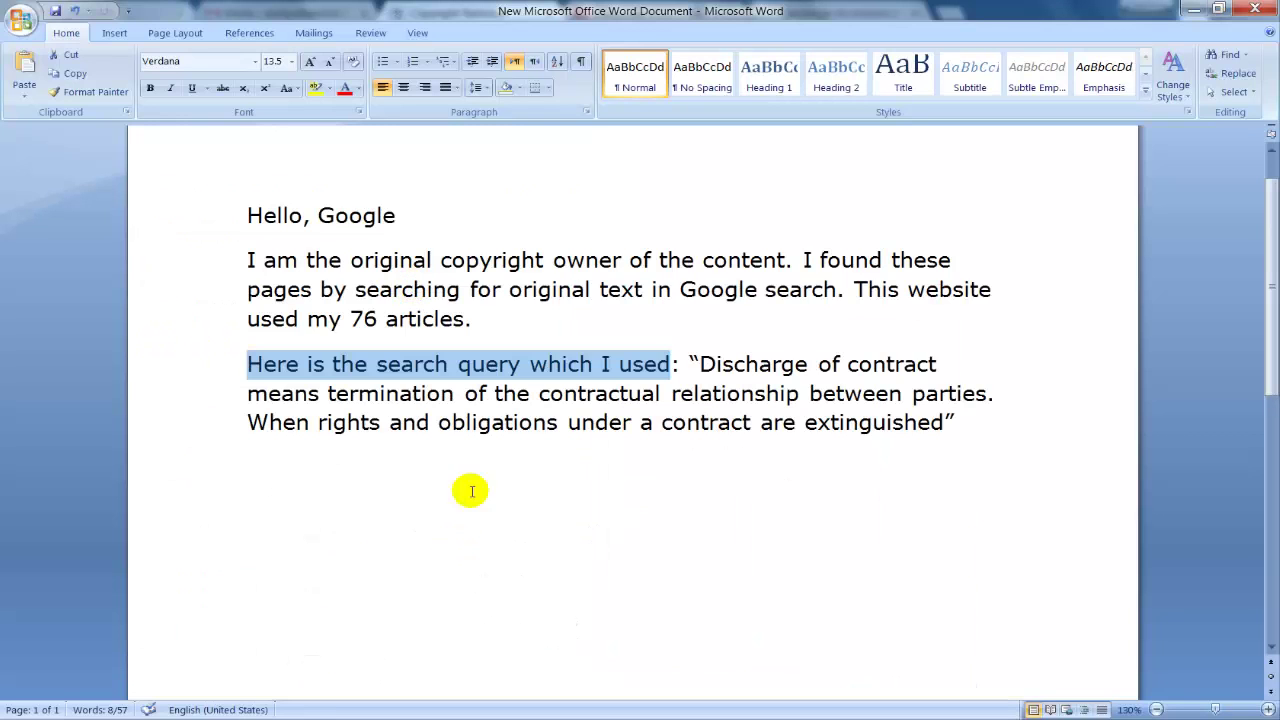
click(812, 392)
drag(699, 365, 925, 420)
click(569, 446)
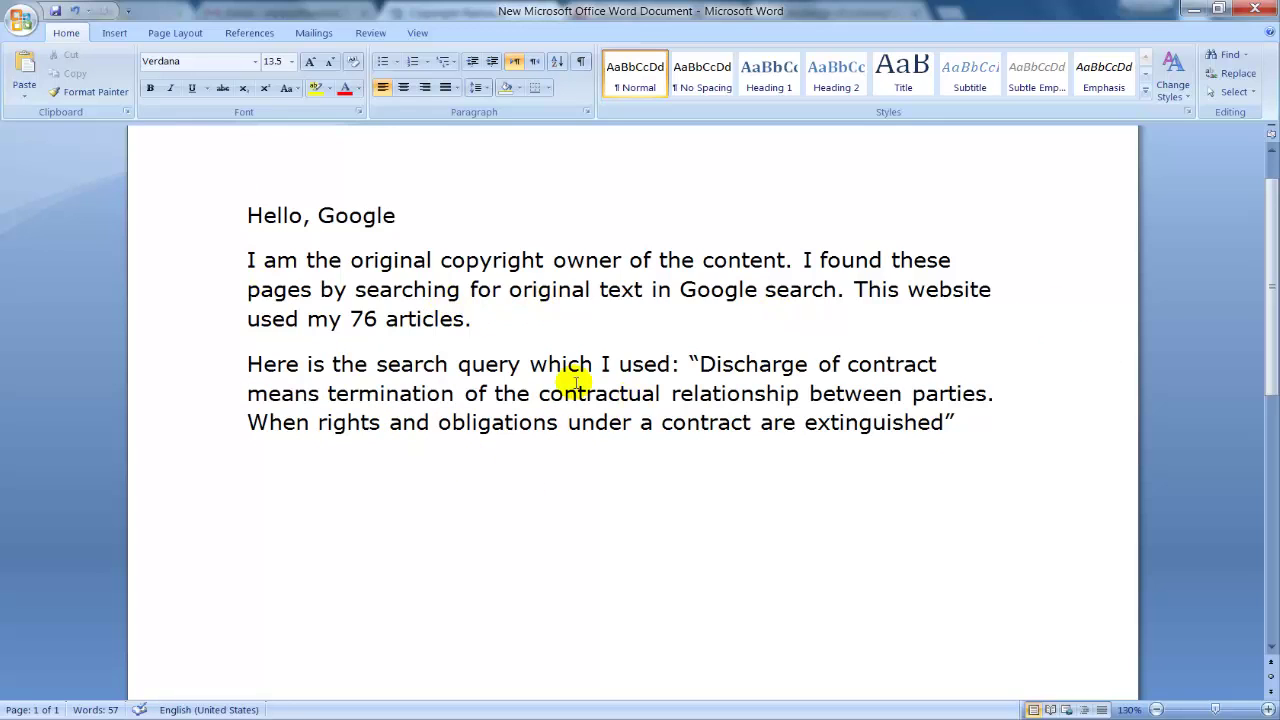
Step: Copy the whole prepared statement from Word, starting at "Hello, Google", and paste it into the form's copyrighted-work description
drag(248, 216, 1020, 434)
right_click(720, 390)
click(763, 422)
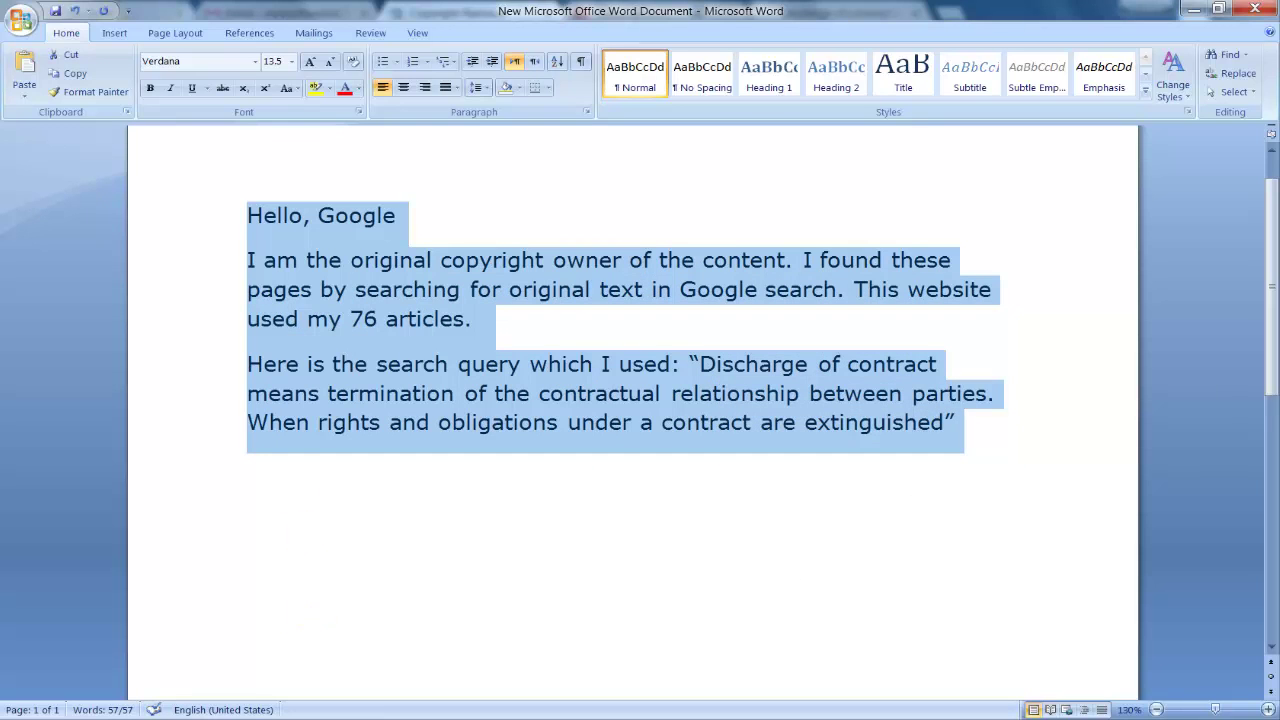
key(alt+Tab)
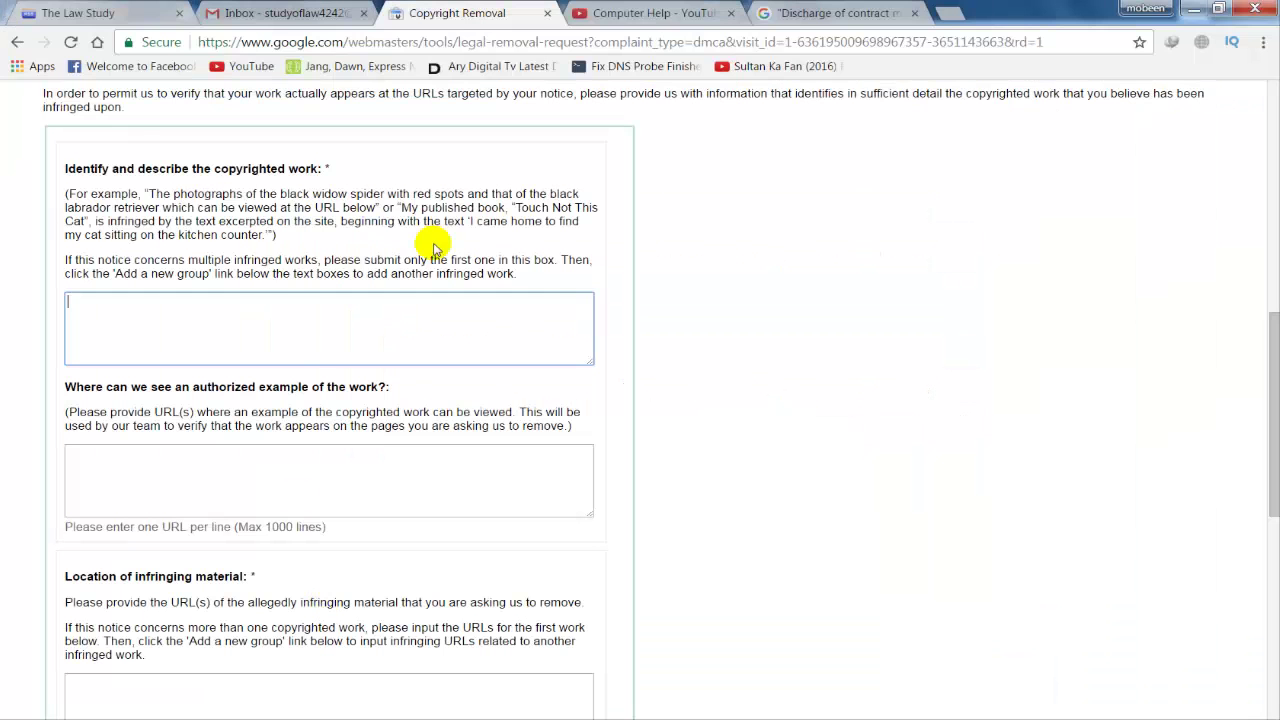
right_click(206, 316)
click(253, 423)
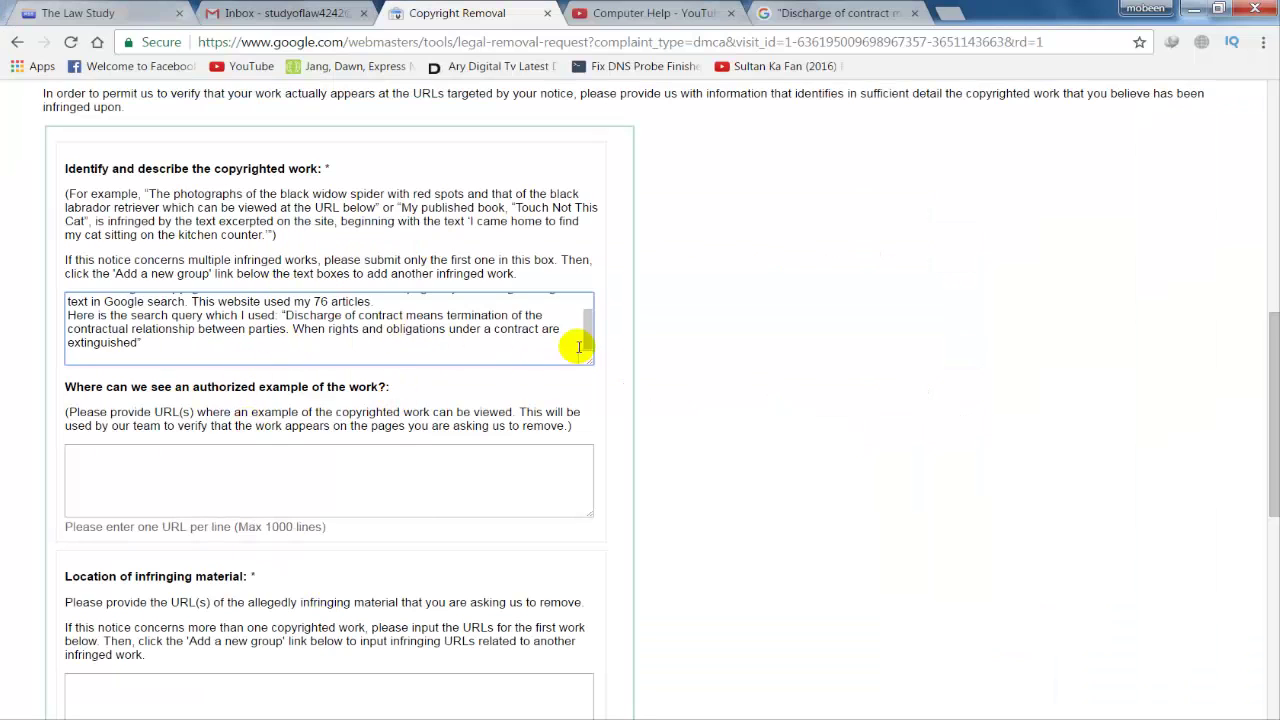
Step: Insert a blank line in the description after "This website used my 76 articles." and check the rest of the text
scroll(589, 343, up, 2)
click(385, 312)
key(Return)
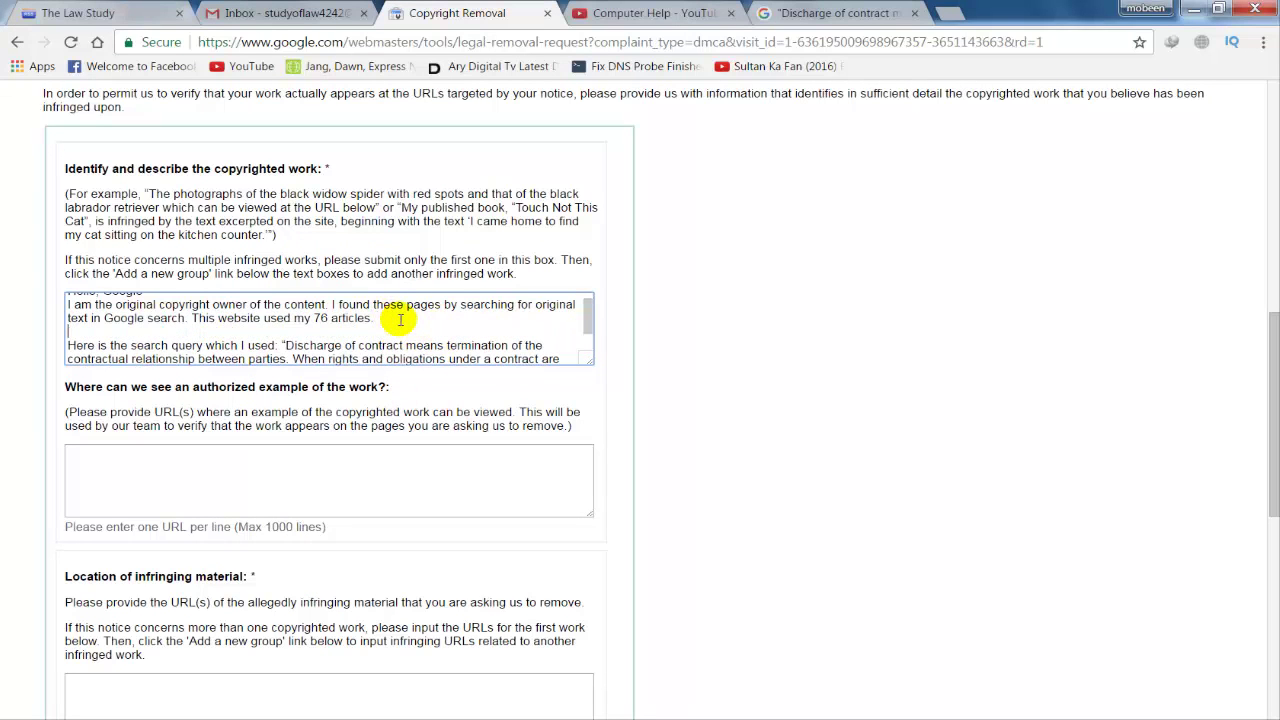
drag(586, 314, 586, 329)
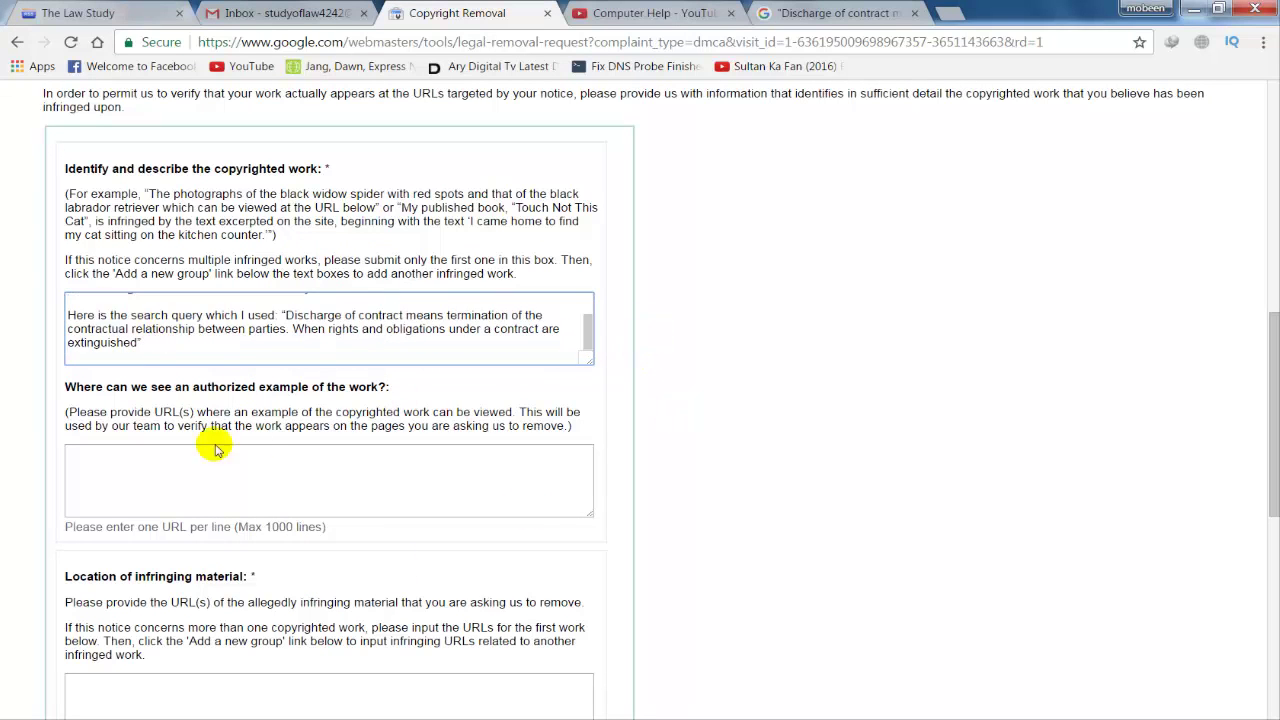
Step: Make the authorized-example field active, and open the original "Various ways Discharge of Contract" blog post through the rssing.com article's link
click(120, 467)
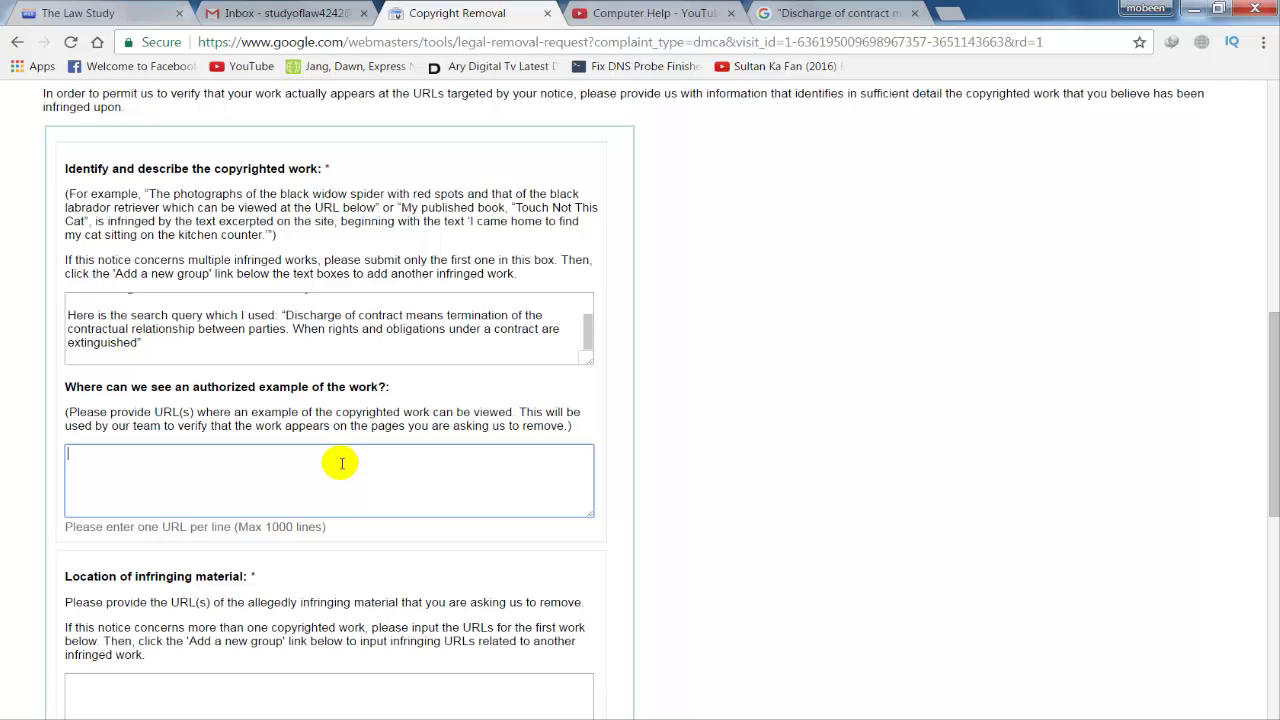
click(40, 12)
click(493, 430)
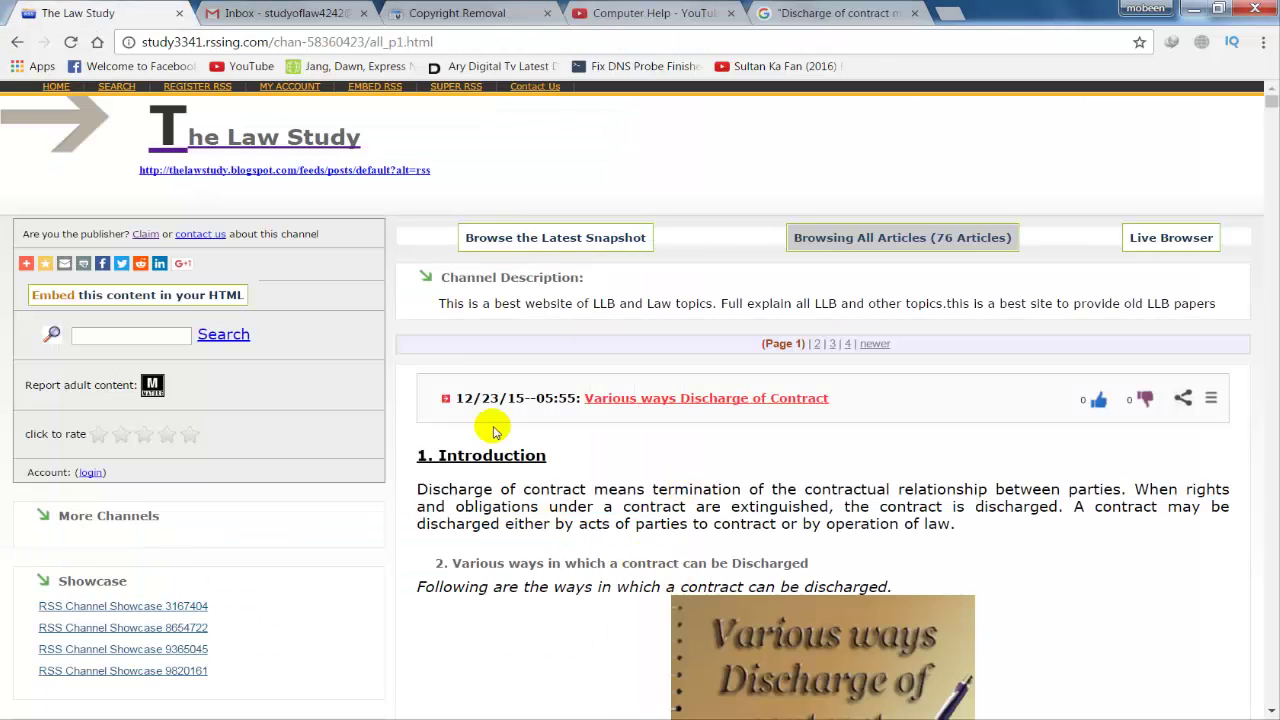
click(676, 398)
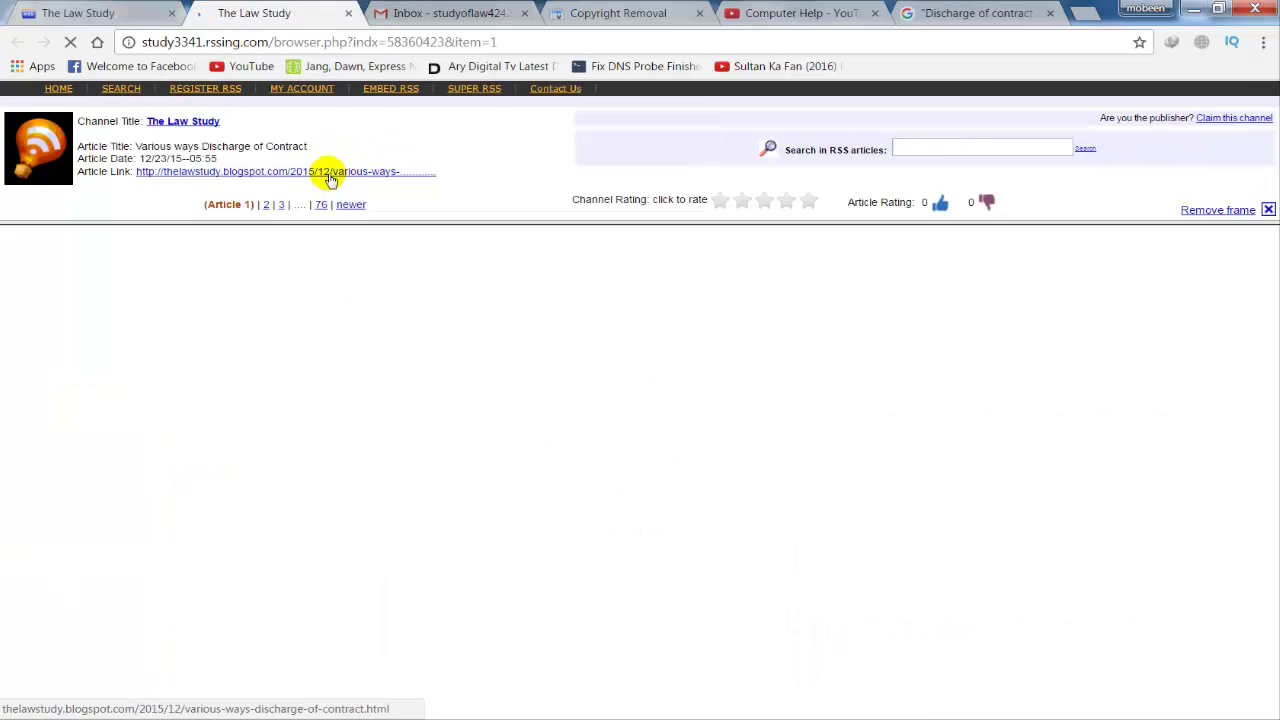
click(329, 171)
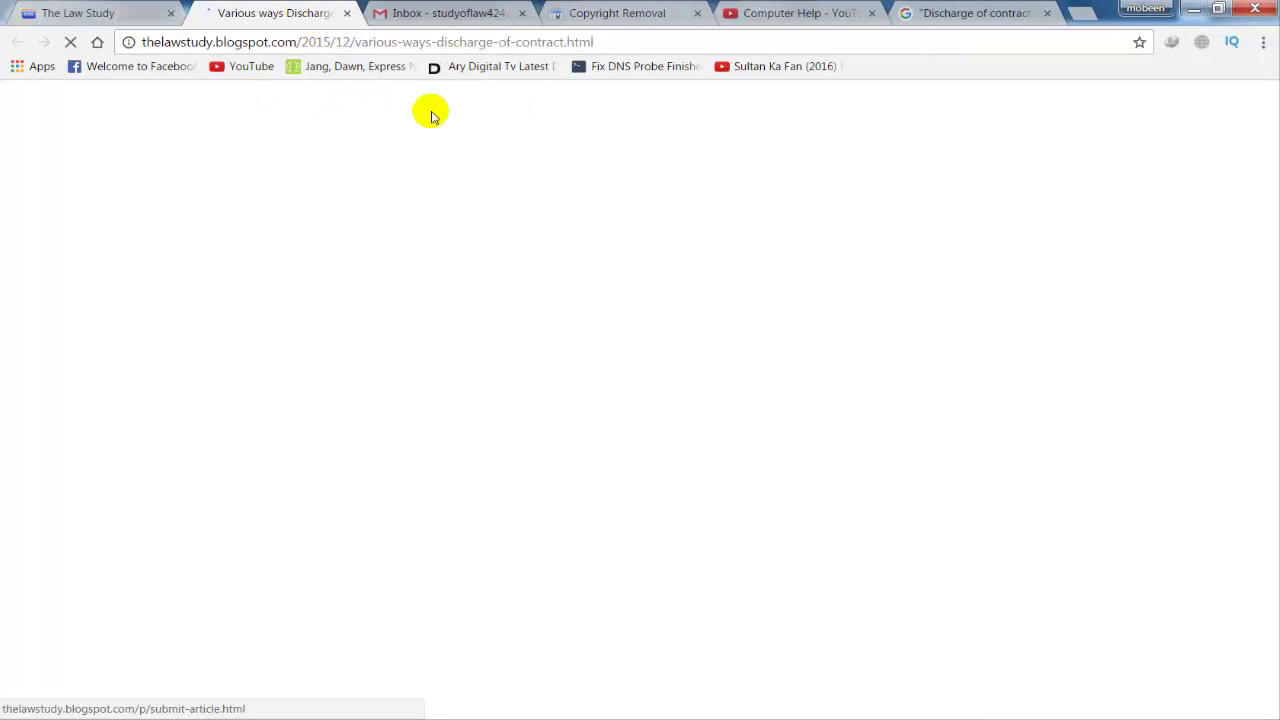
Step: Compare the content of the original blog post with the copied article on rssing.com
scroll(464, 497, down, 10)
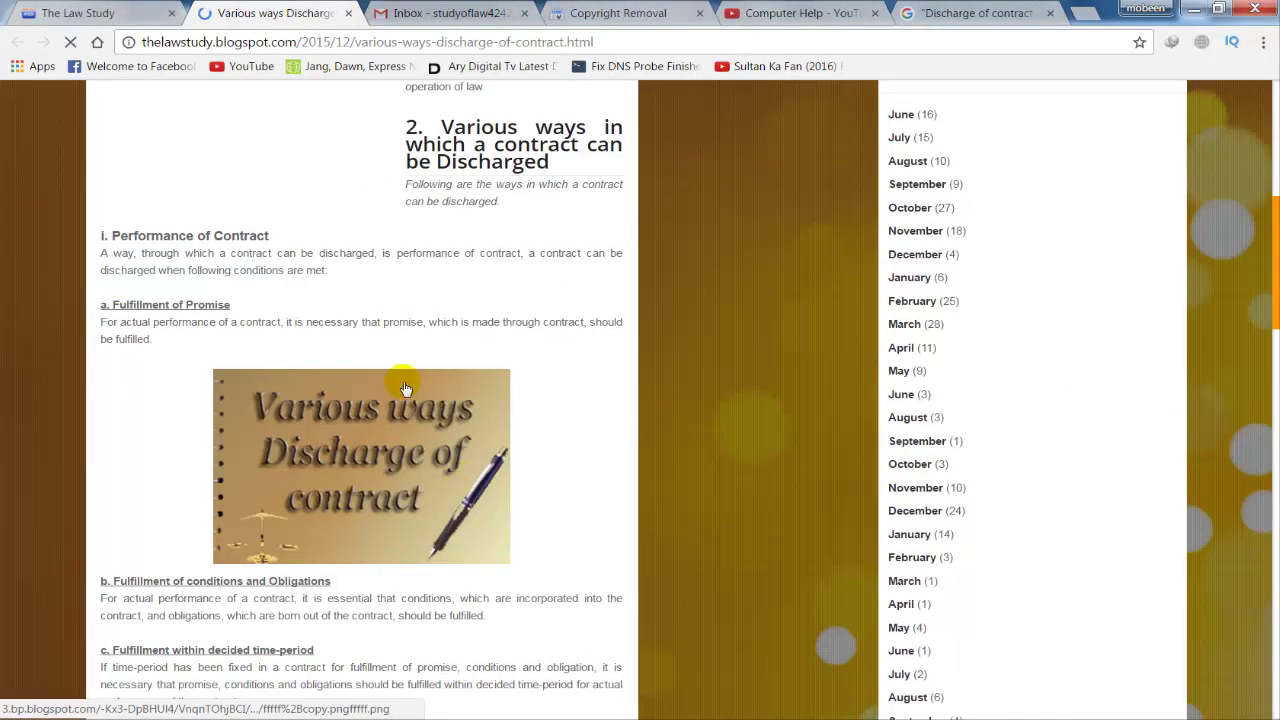
scroll(408, 449, up, 5)
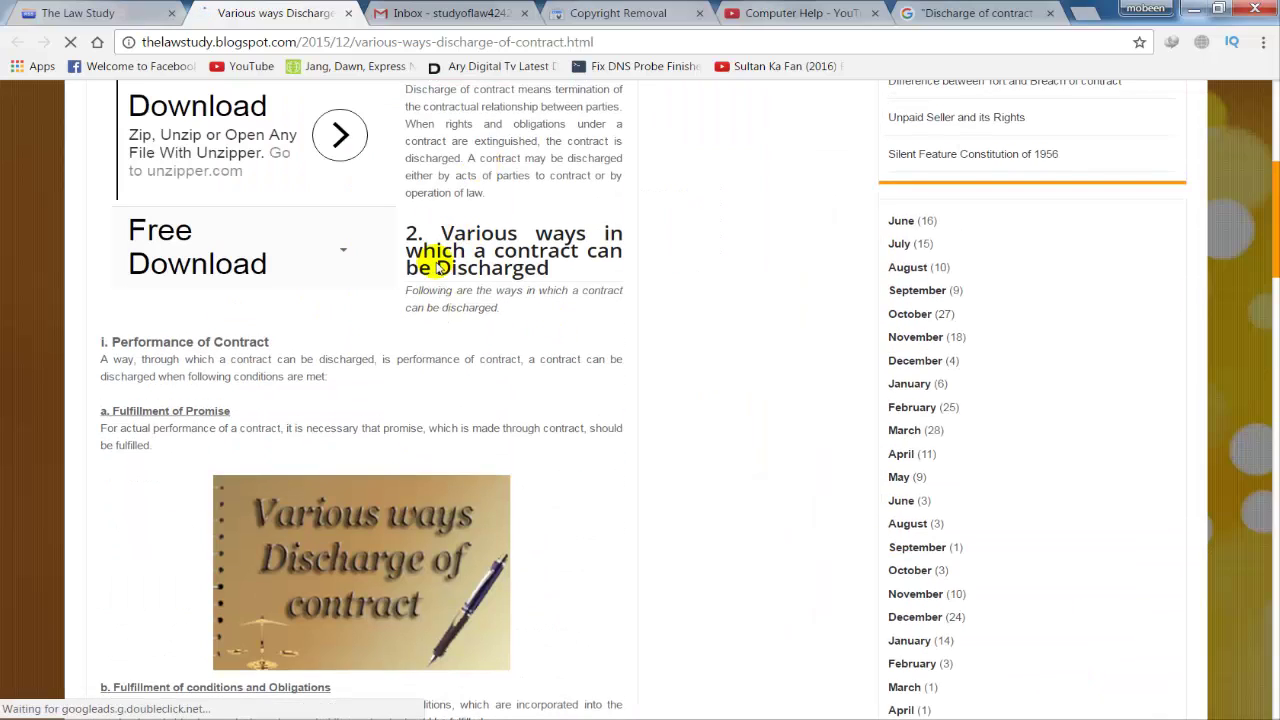
scroll(329, 486, down, 3)
key(ctrl+shift+Tab)
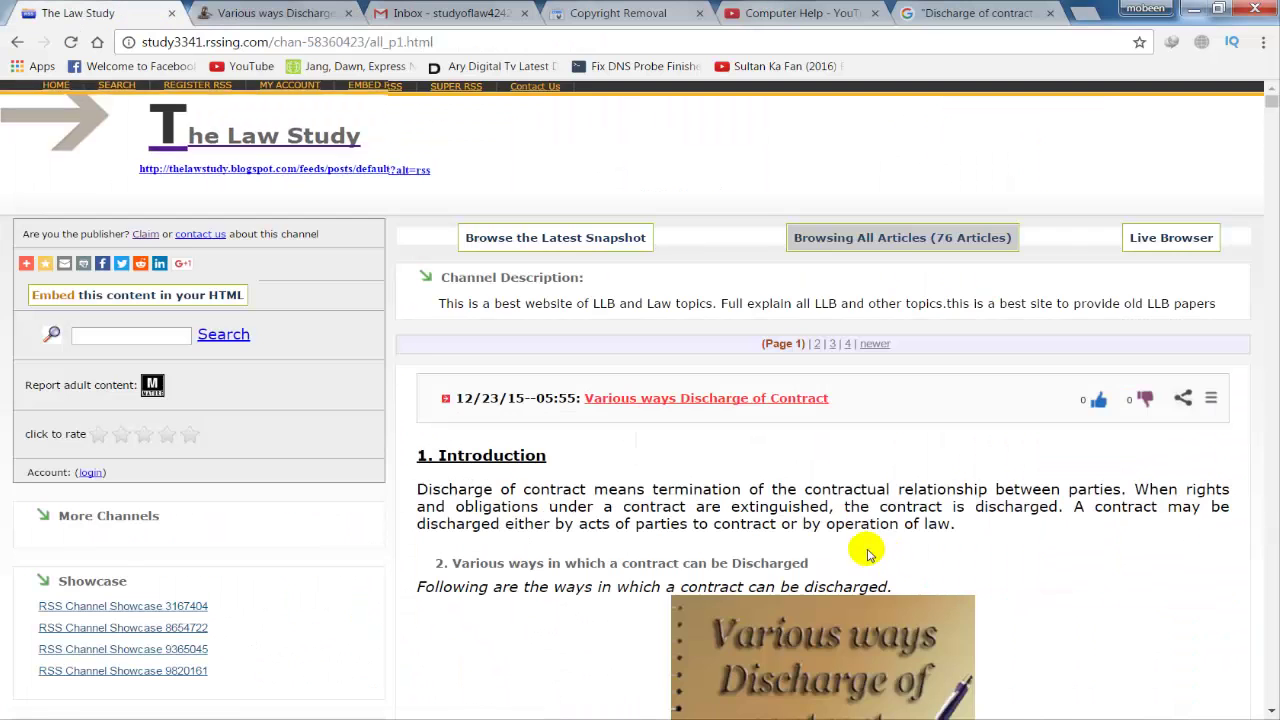
scroll(857, 543, down, 3)
scroll(634, 400, up, 3)
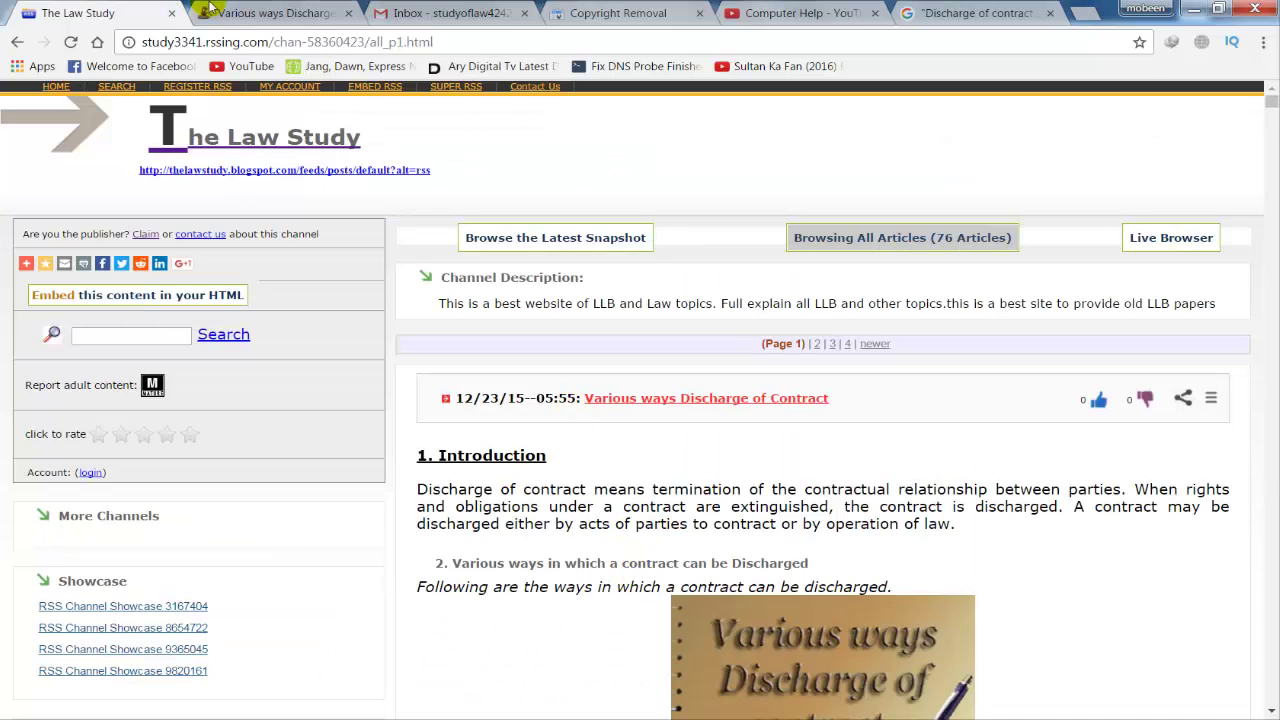
Step: Locate the full web address of the original "Various ways Discharge of Contract" post and return to the form's authorized-example field
click(240, 13)
drag(620, 42, 368, 42)
drag(145, 42, 141, 42)
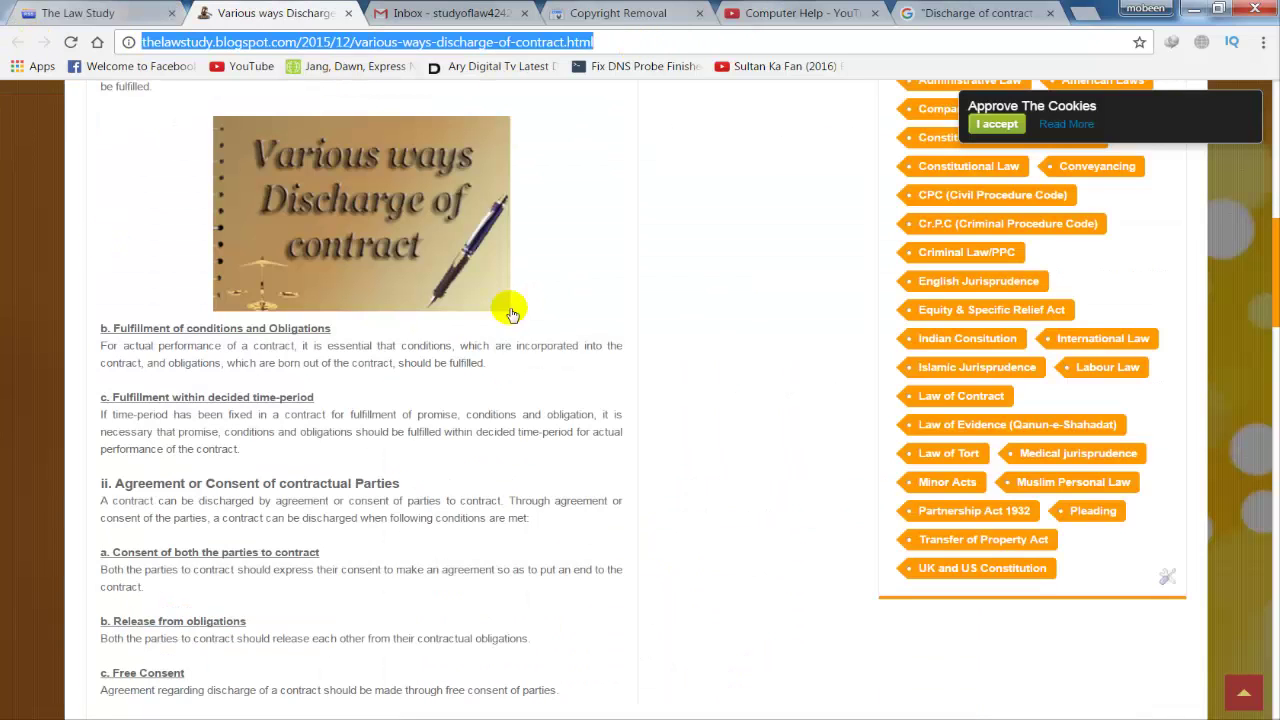
click(598, 13)
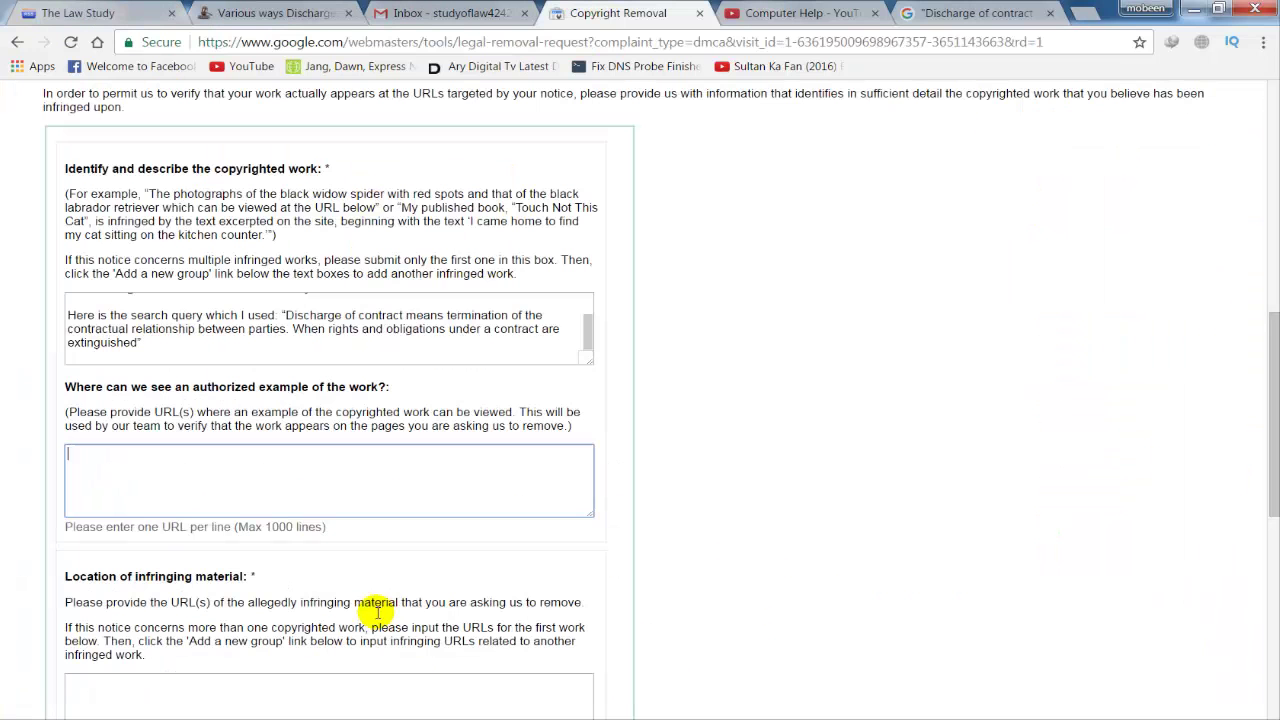
click(229, 485)
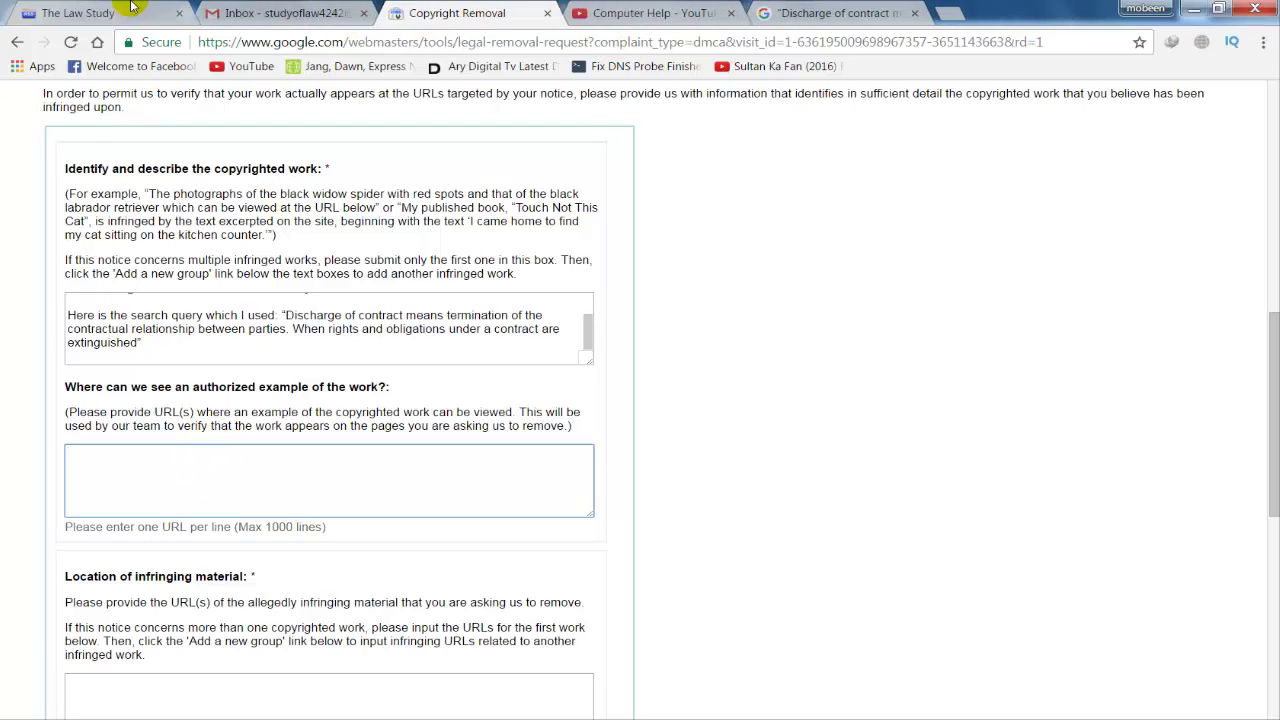
Step: Check the article count on the rssing.com channel page and return to the copyright removal form
key(ctrl+1)
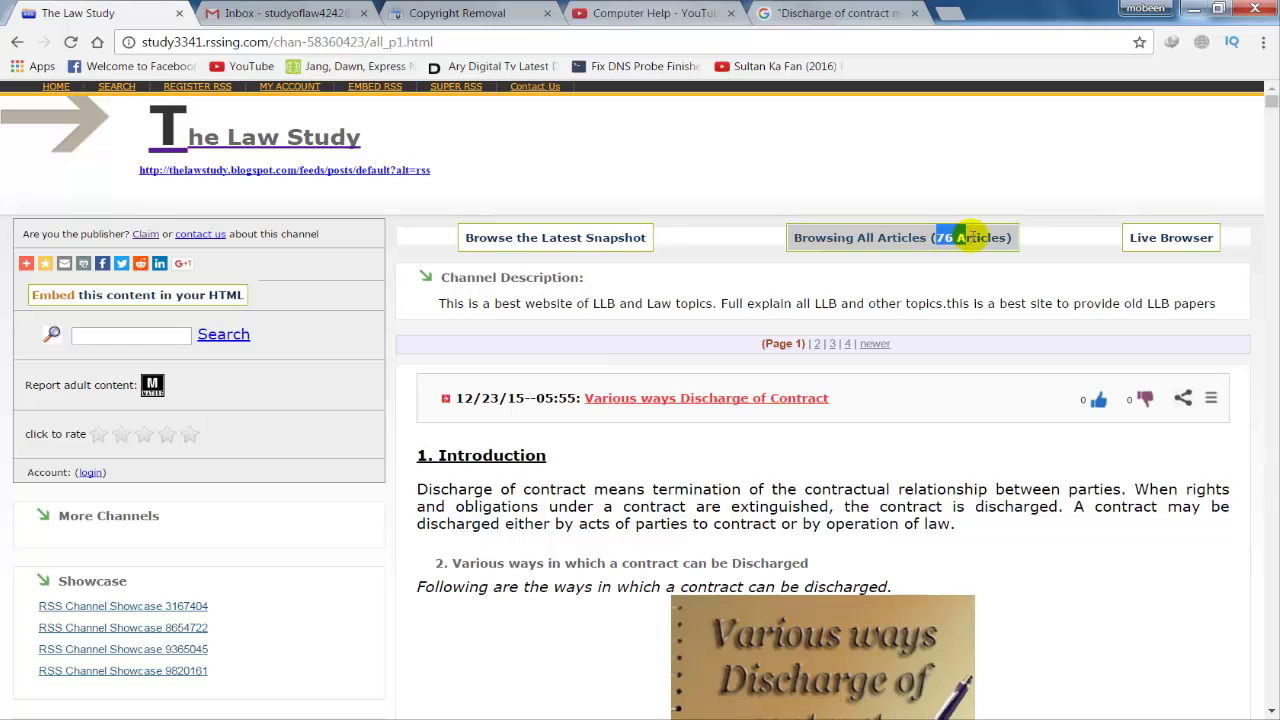
click(1003, 237)
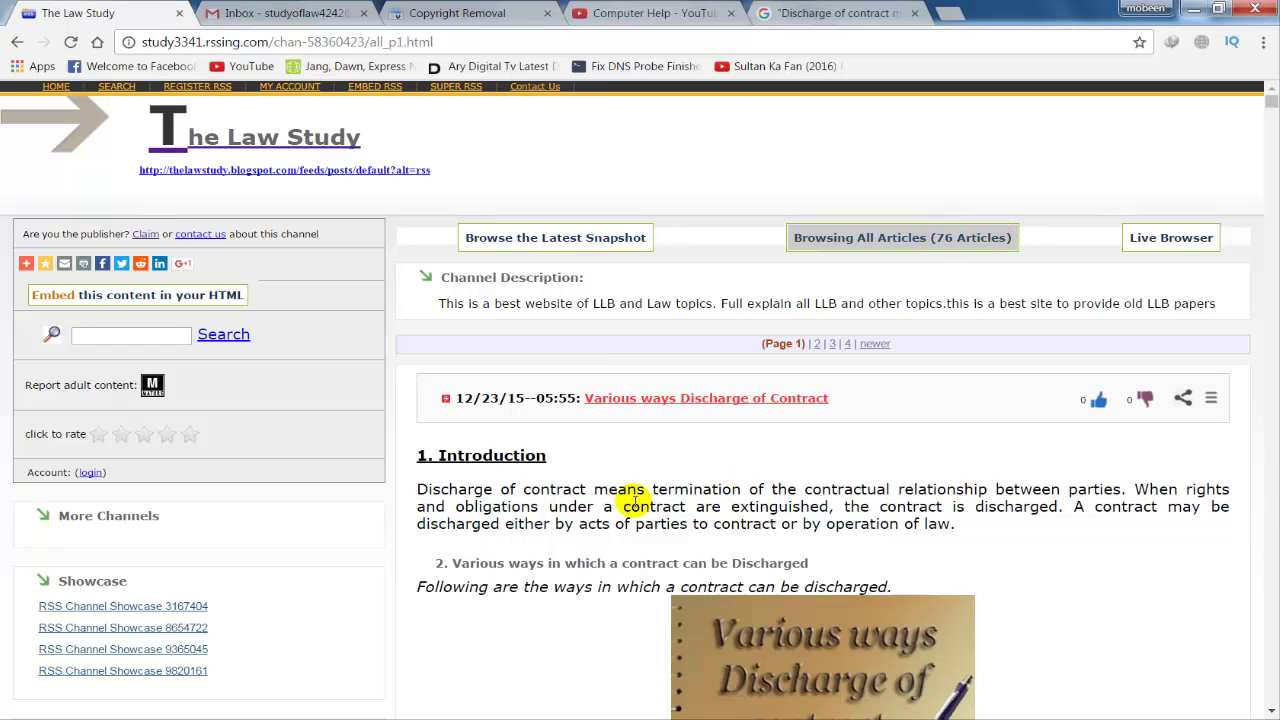
click(441, 8)
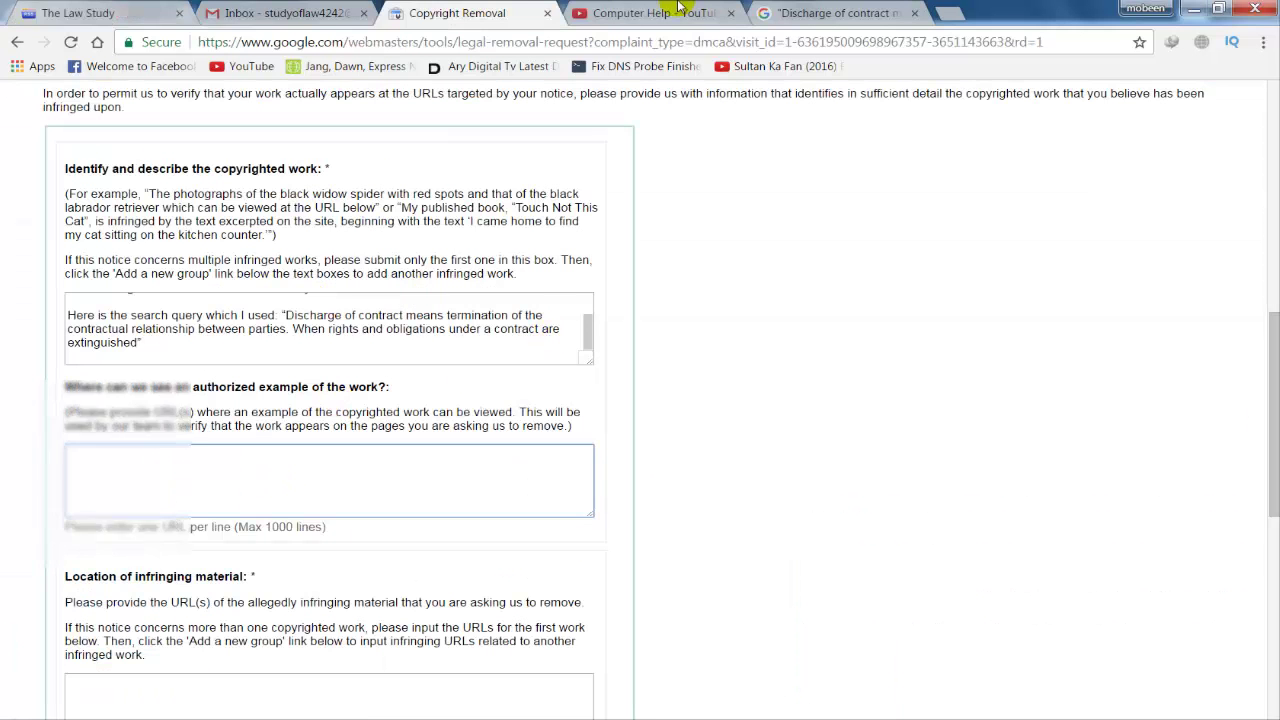
key(ctrl+4)
click(268, 14)
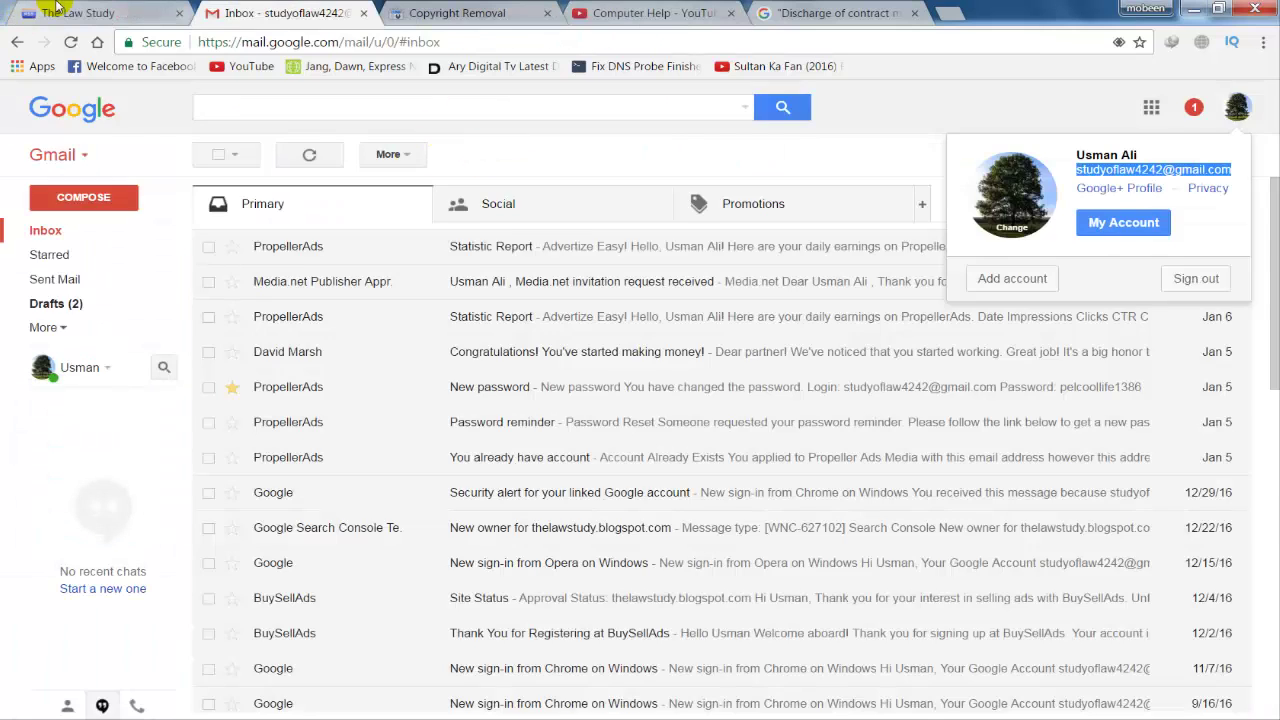
key(ctrl+1)
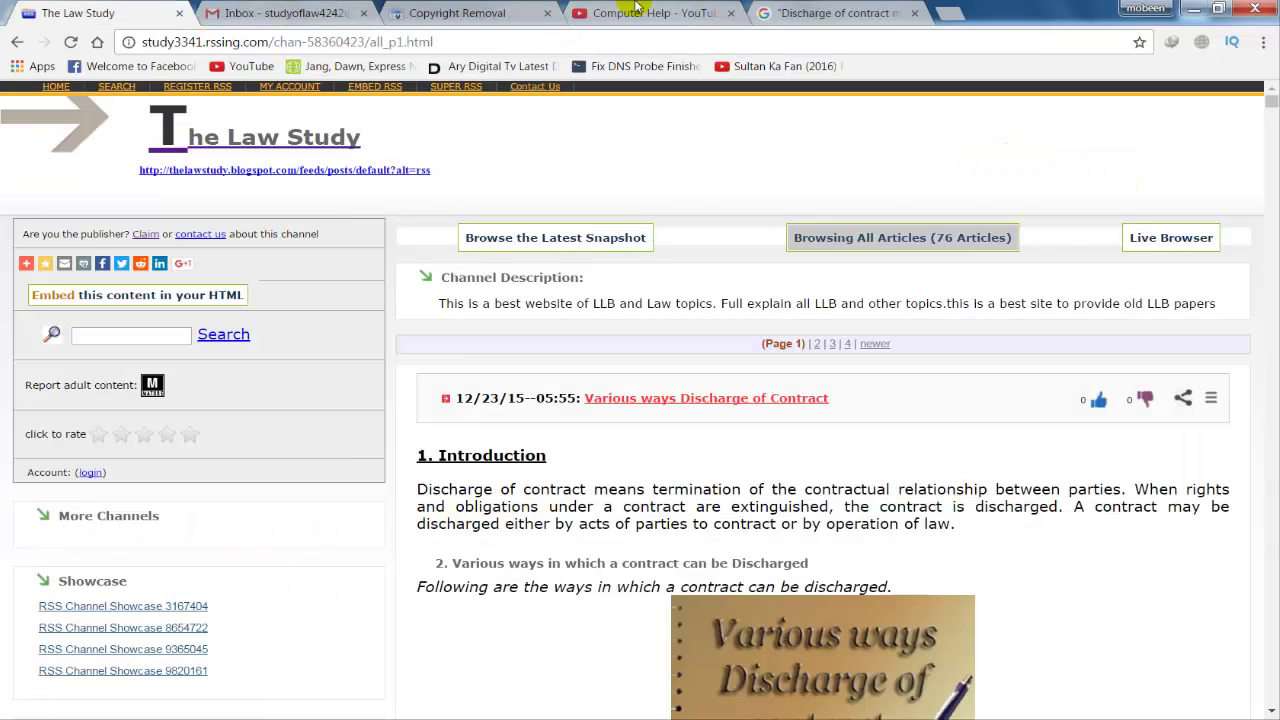
click(452, 13)
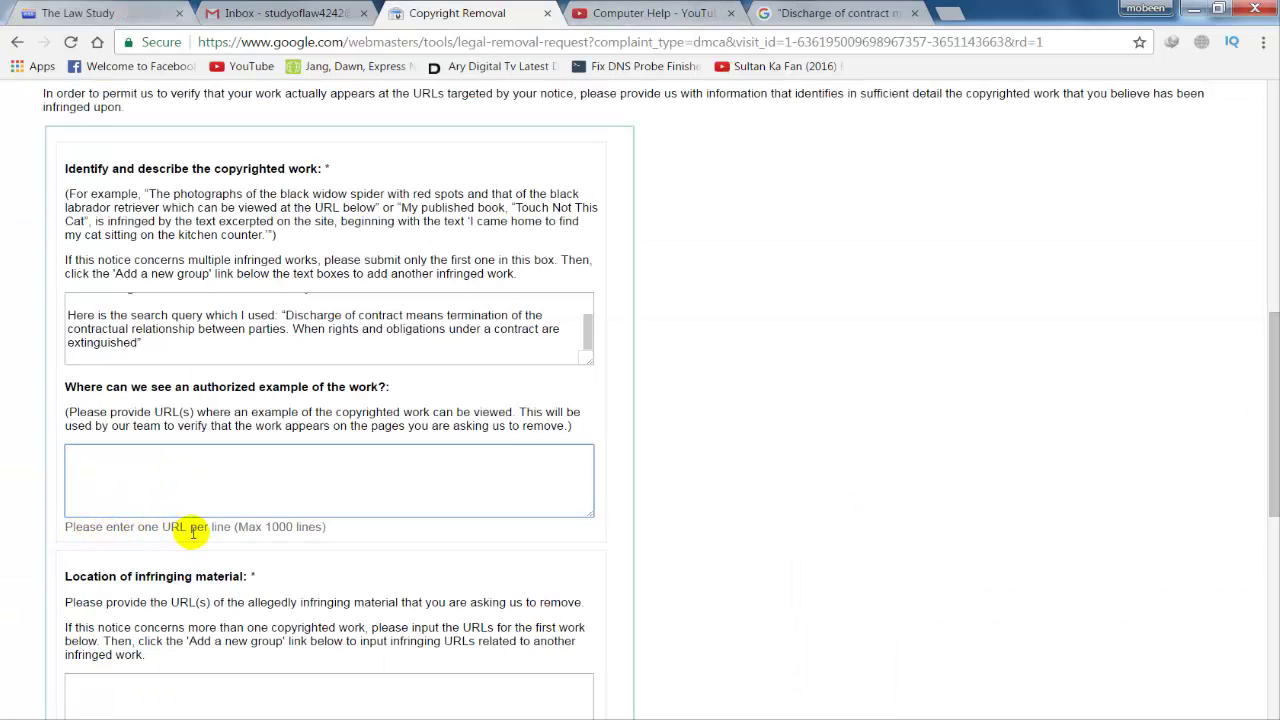
Step: Copy the complete list of thelawstudy.blogspot.com post URLs from Notepad and paste it, one per line, into the authorized-example field
drag(330, 528, 61, 527)
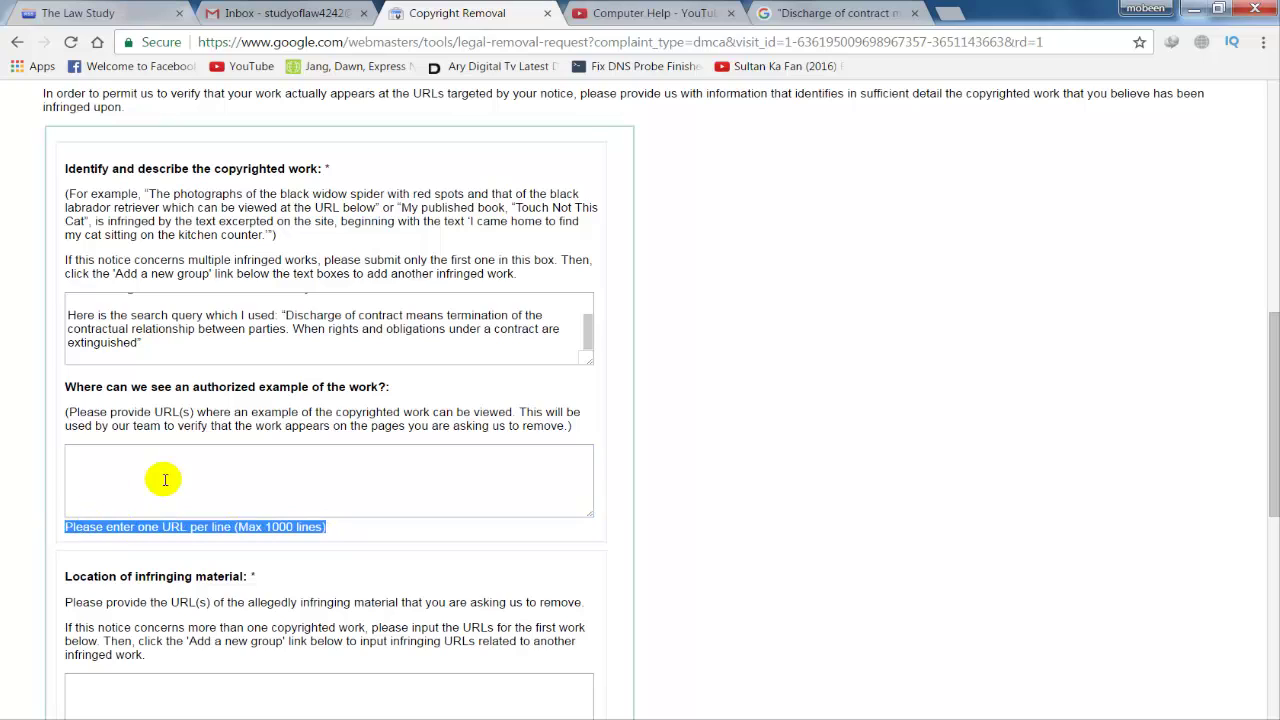
click(163, 479)
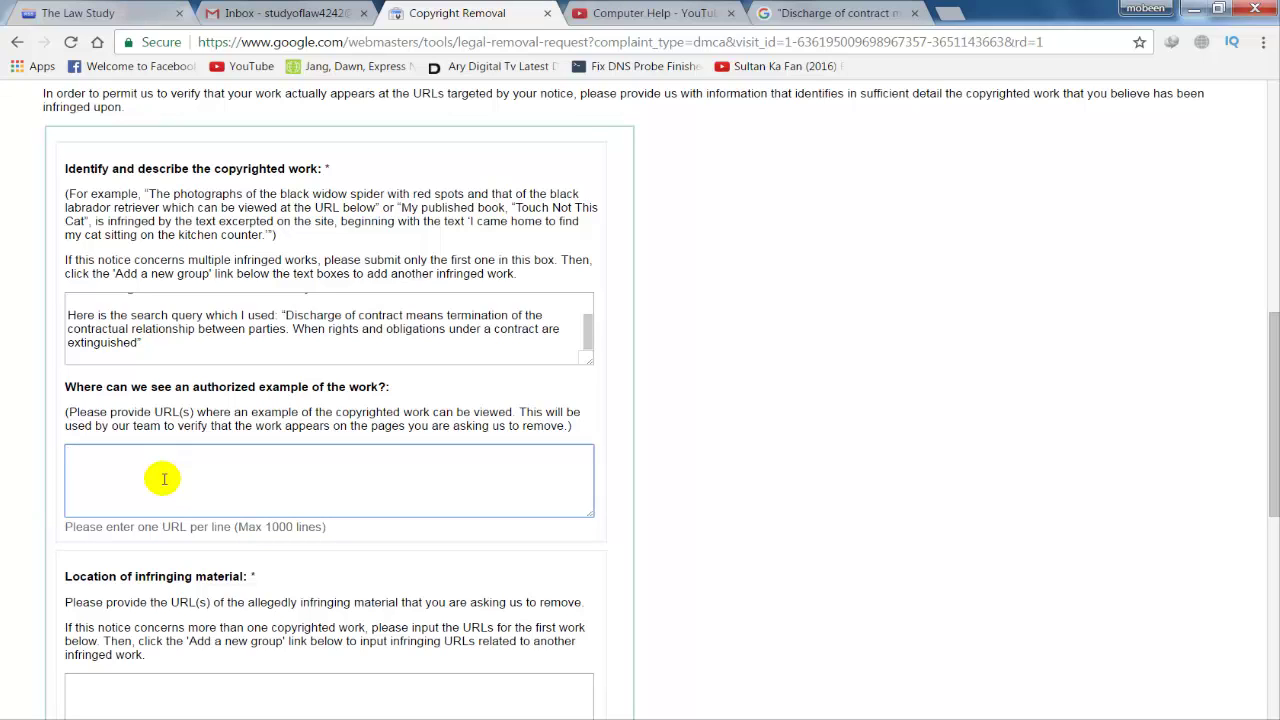
key(alt+Tab)
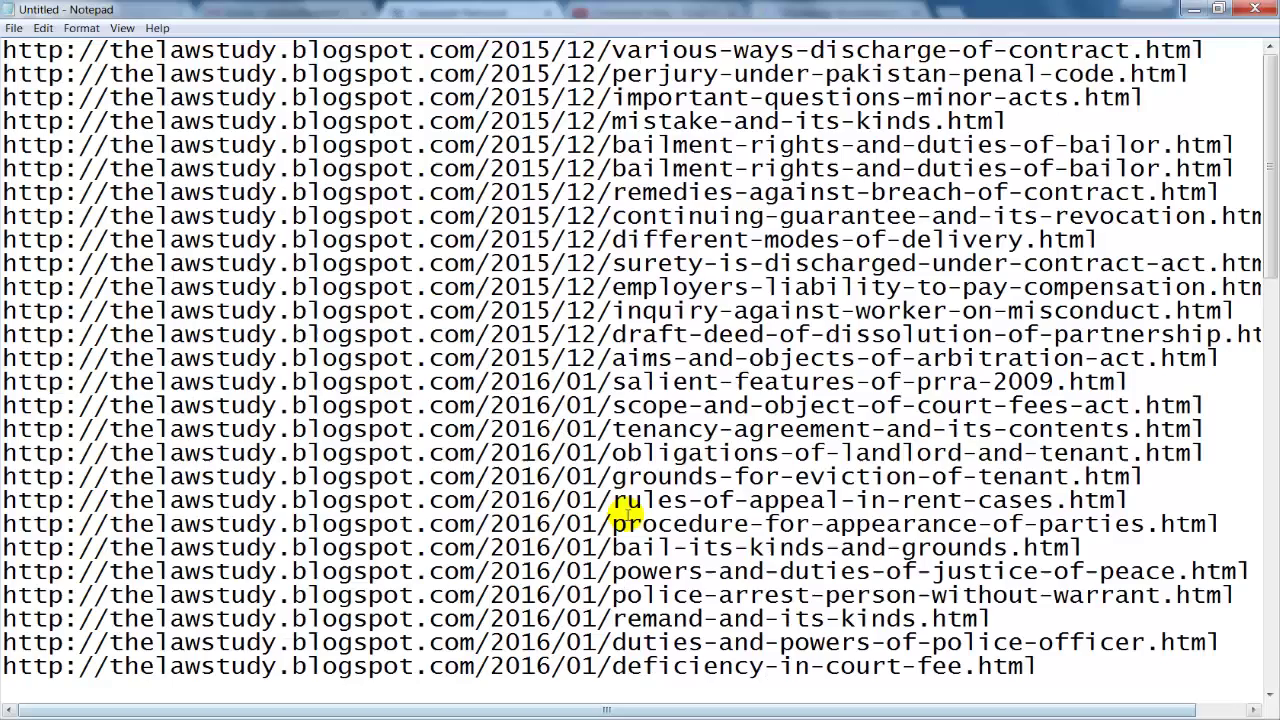
scroll(400, 372, down, 7)
scroll(400, 372, down, 9)
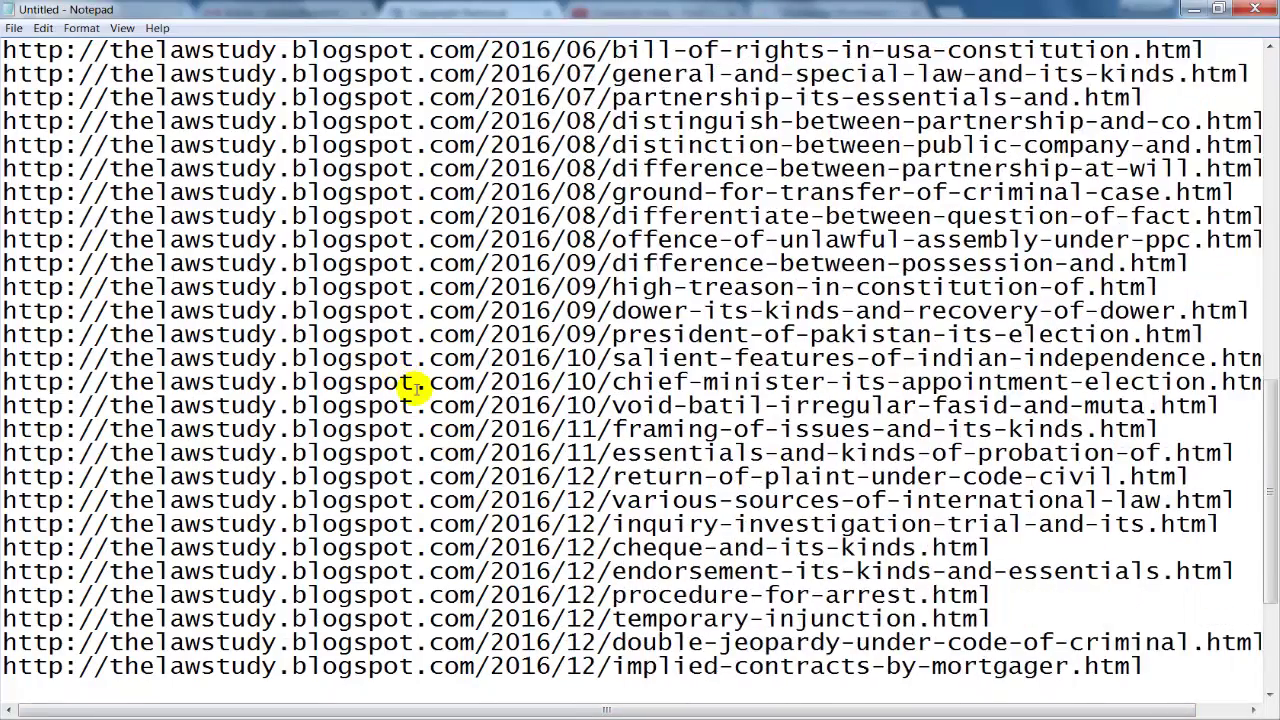
scroll(410, 385, up, 16)
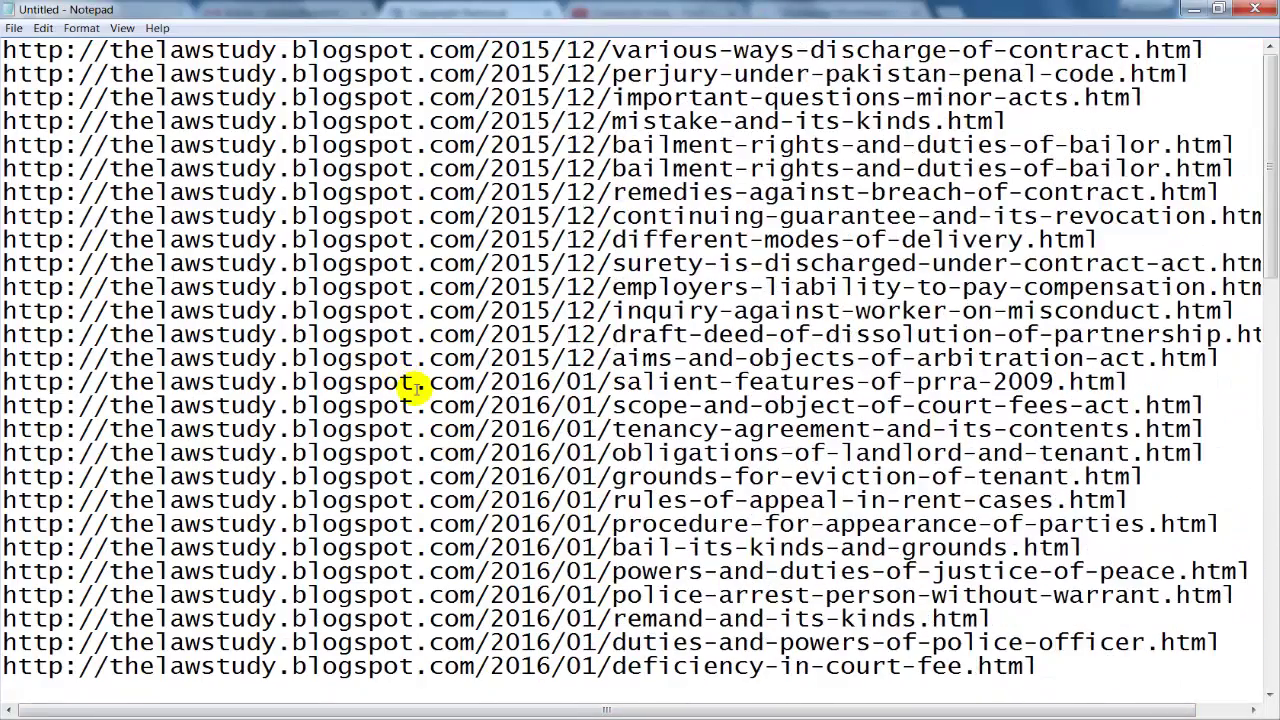
key(ctrl+a)
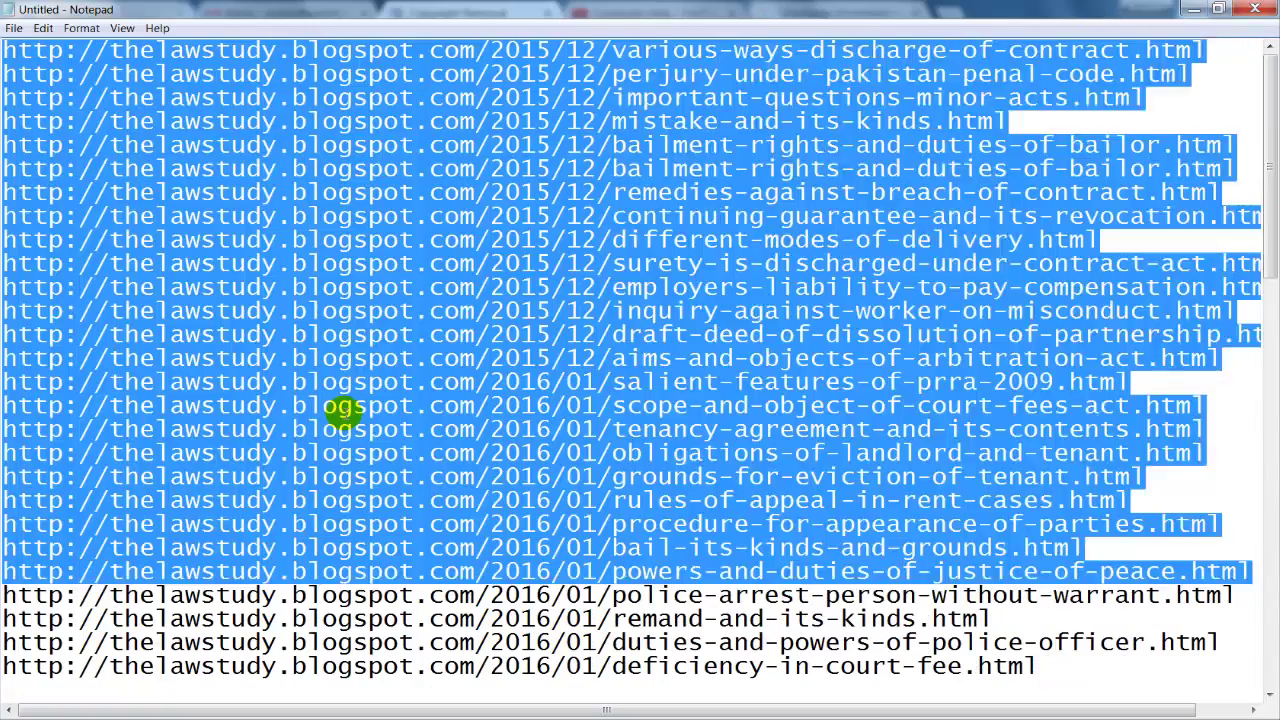
right_click(315, 266)
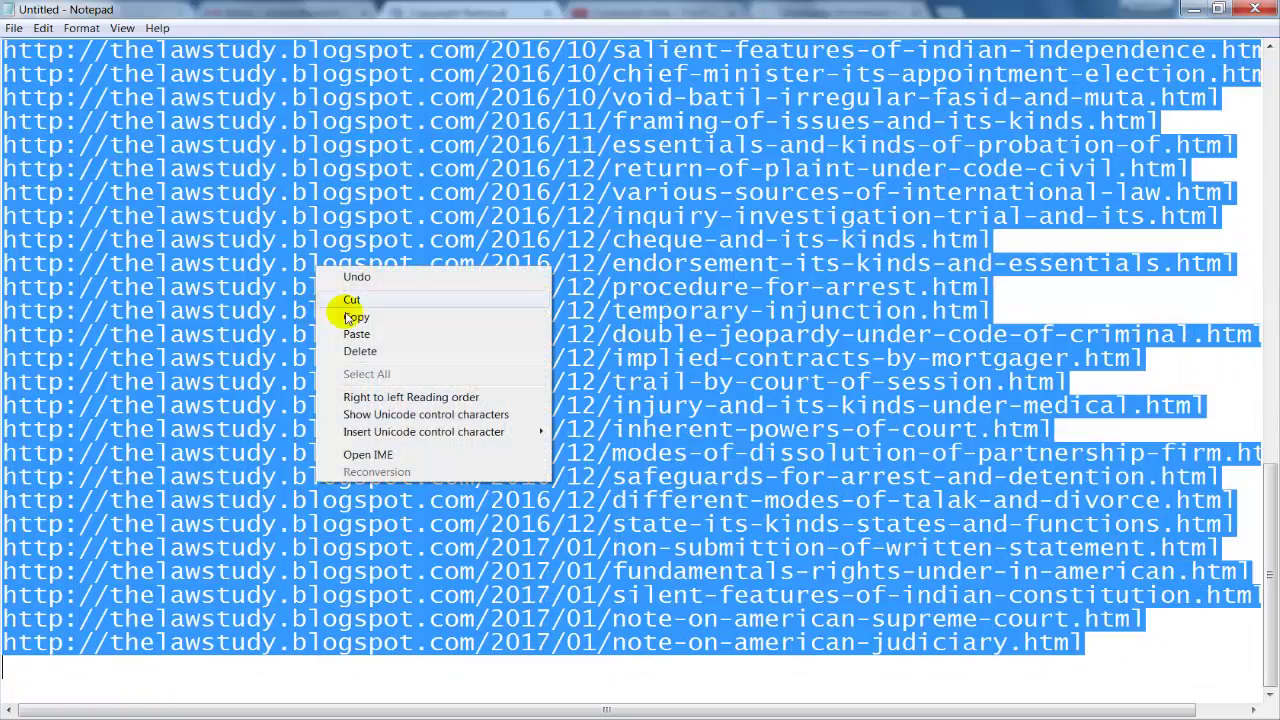
click(355, 316)
click(1194, 9)
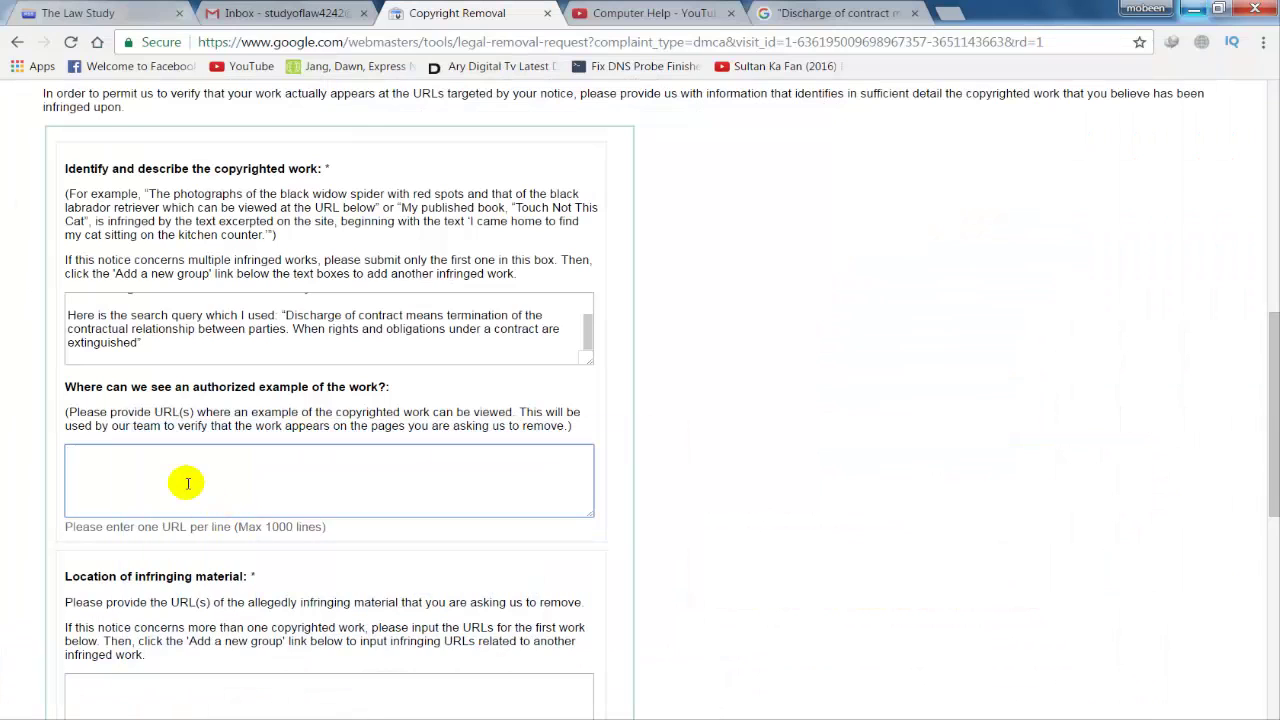
key(ctrl+v)
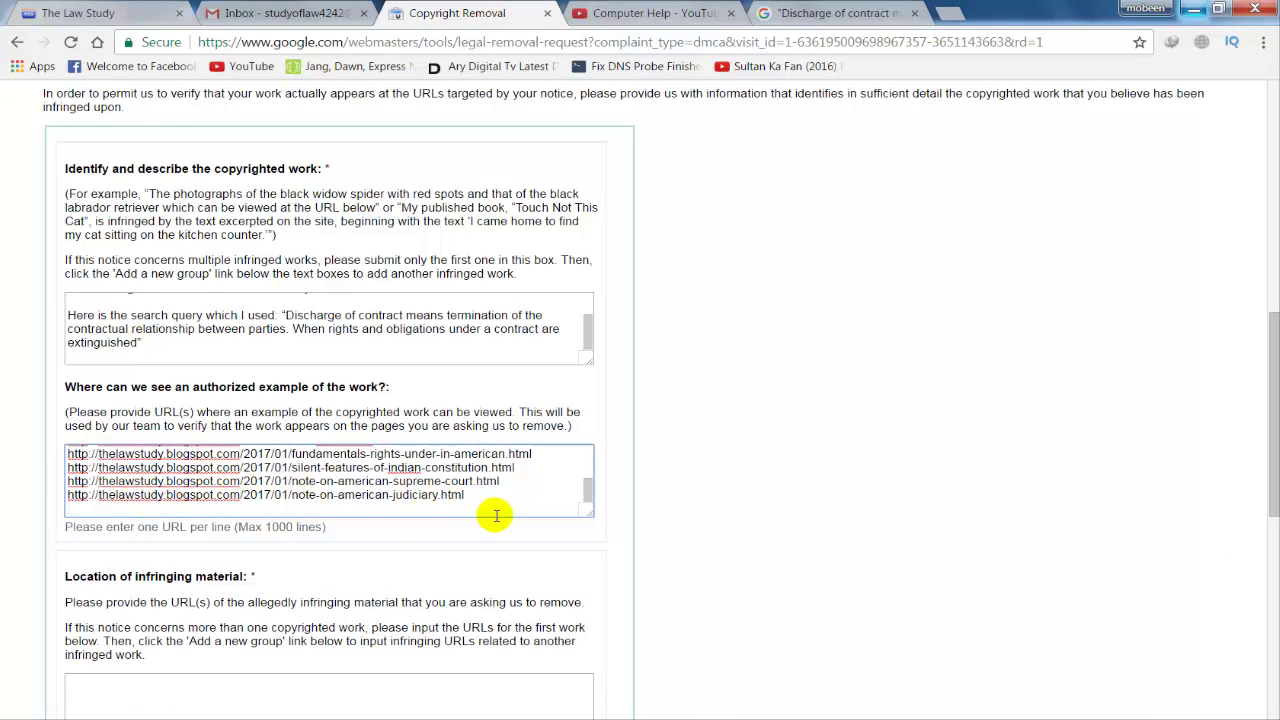
drag(588, 492, 586, 449)
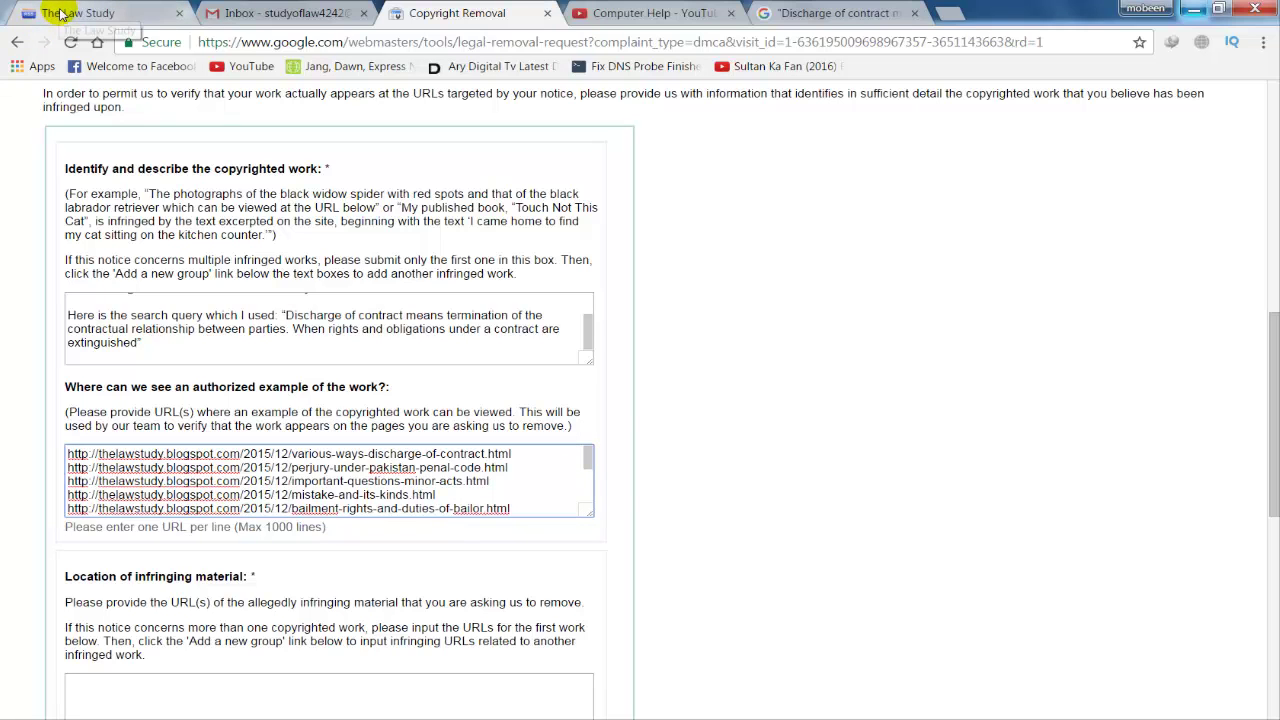
Step: Read the instructions for the location of infringing material and make its URL field active
drag(1268, 368, 1268, 388)
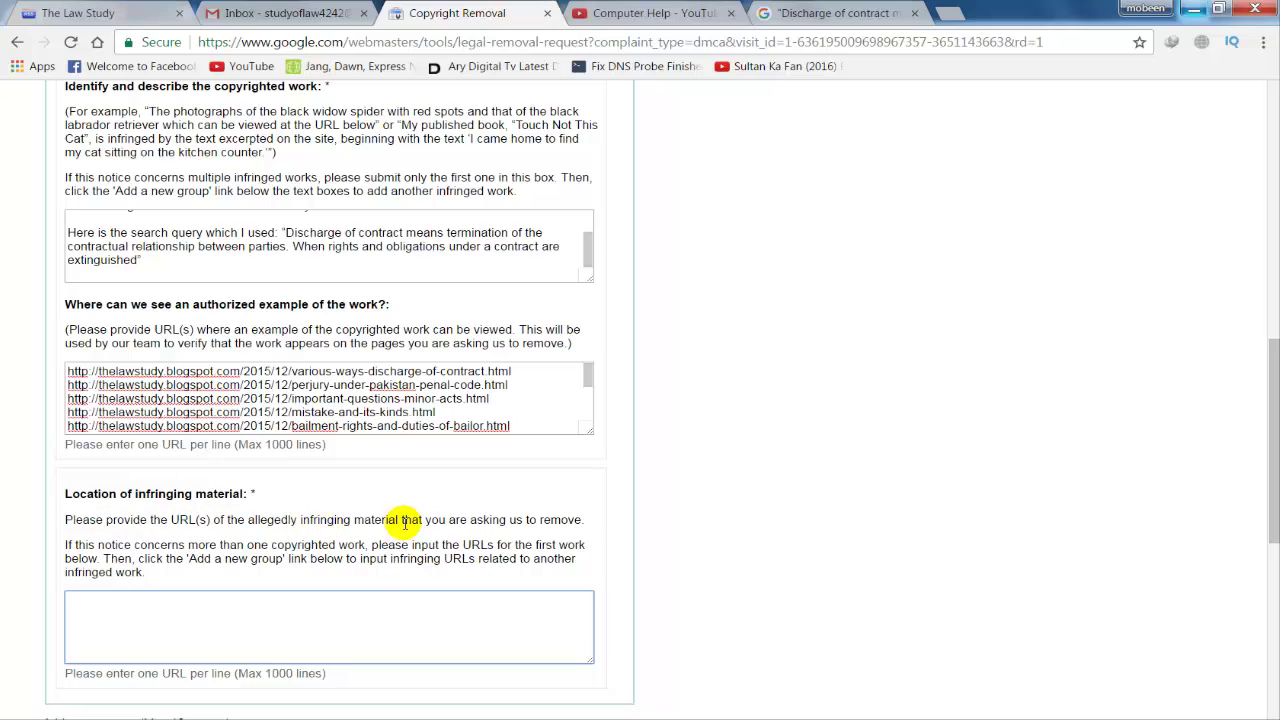
drag(569, 520, 209, 496)
click(152, 568)
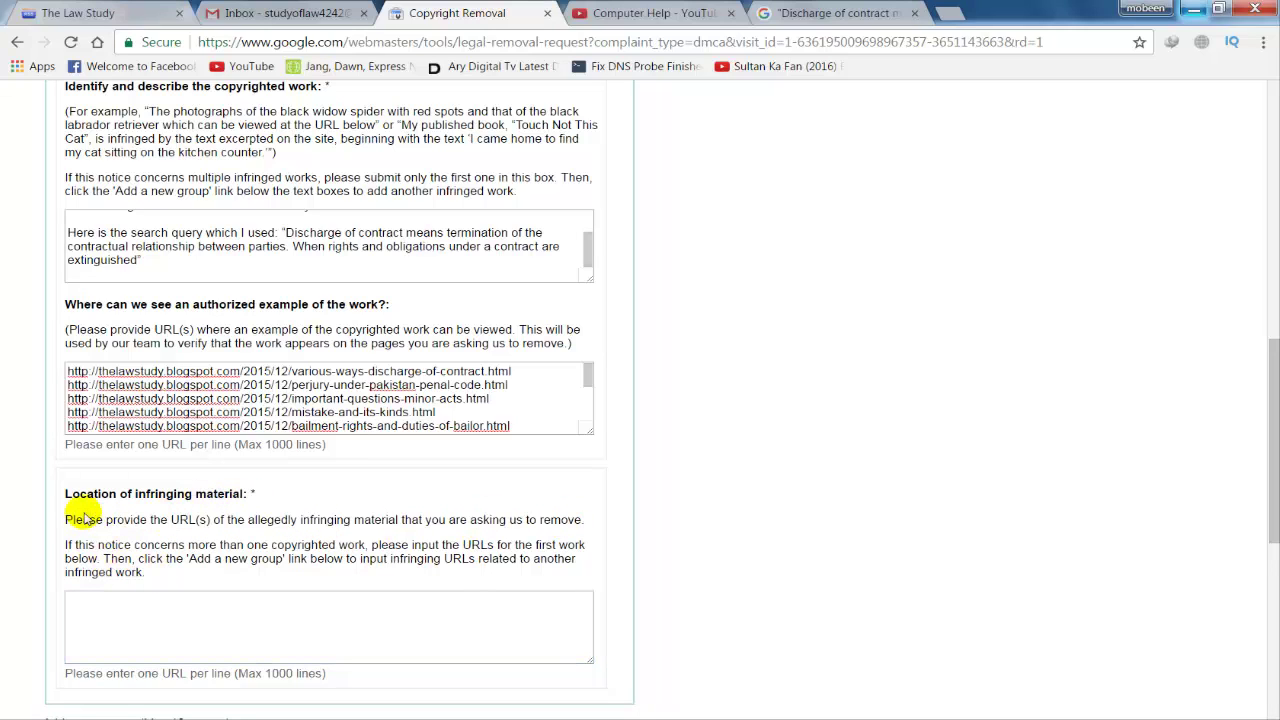
drag(55, 490, 186, 563)
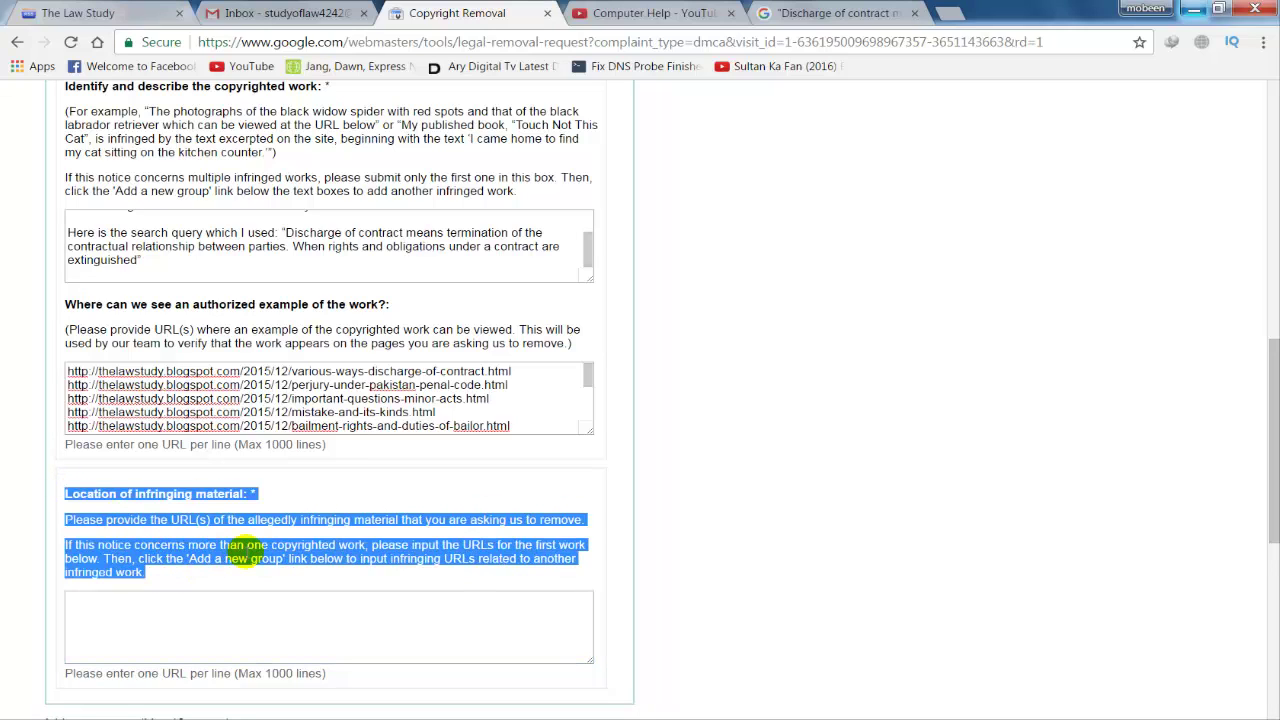
click(257, 543)
scroll(1274, 397, down, 1)
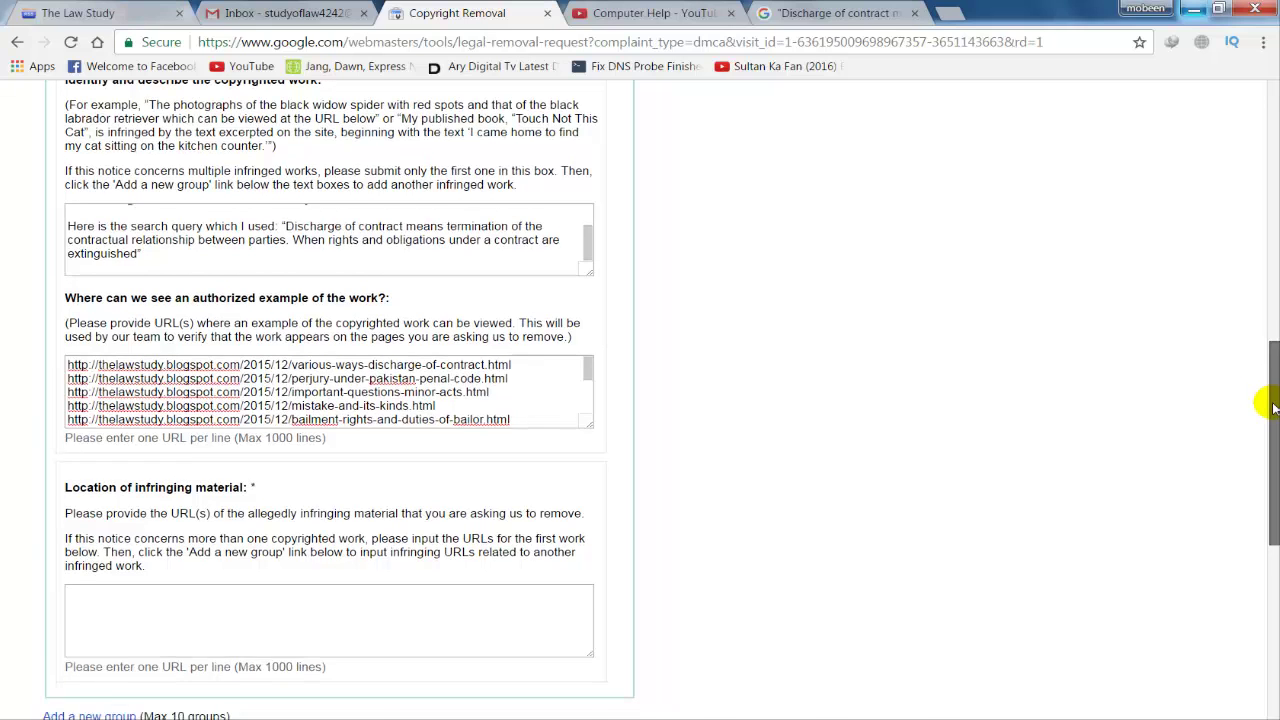
click(363, 541)
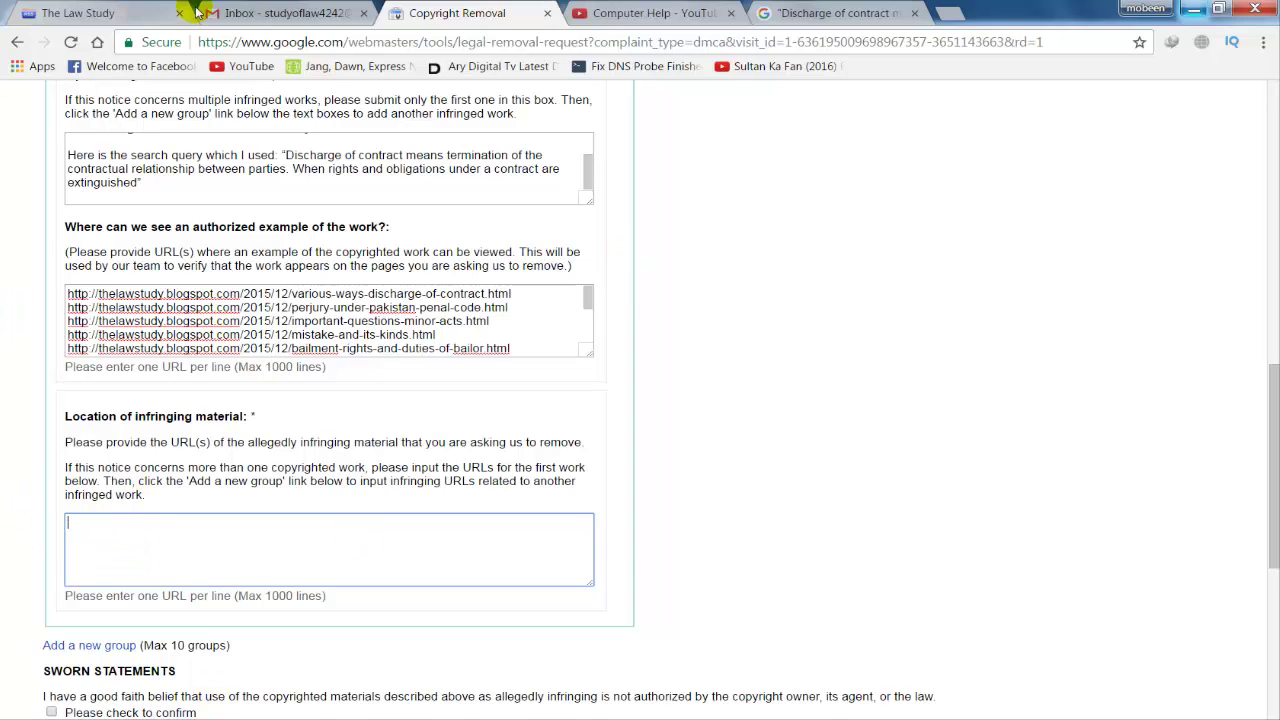
Step: Examine the copied articles on the rssing.com channel page and the prepared Notepad list of its page URLs
click(55, 12)
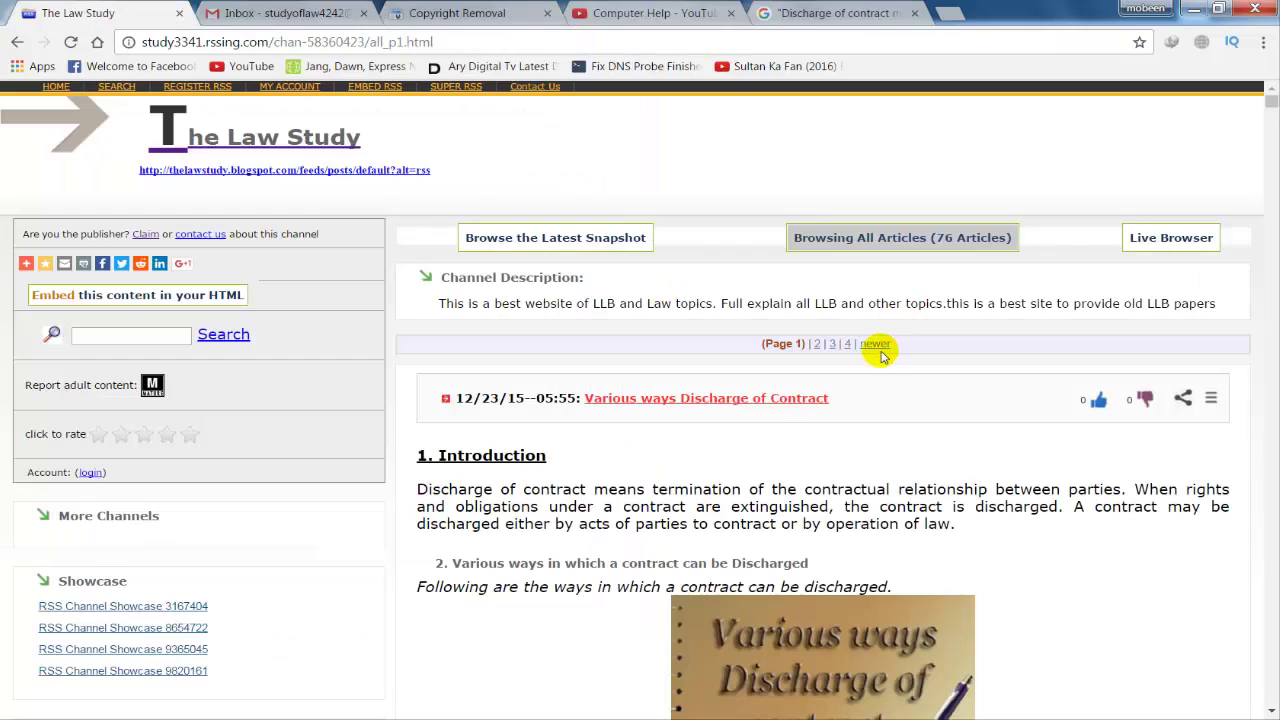
click(960, 237)
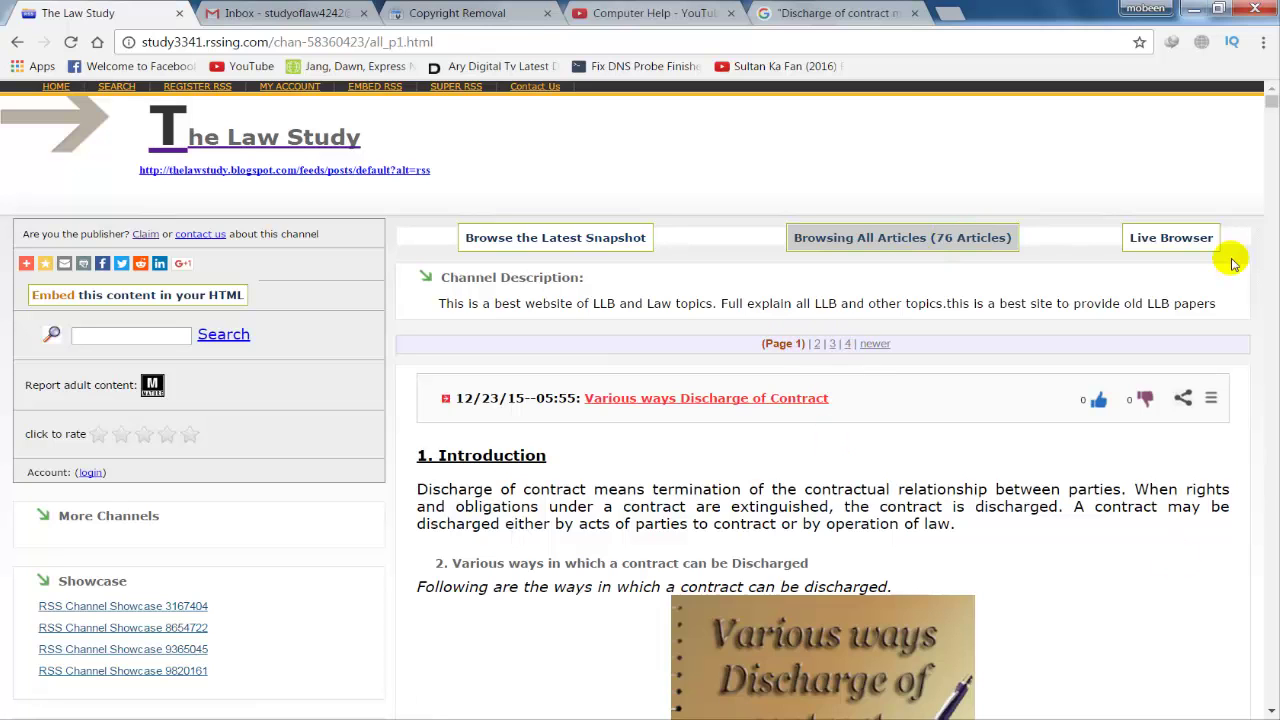
scroll(1270, 103, down, 20)
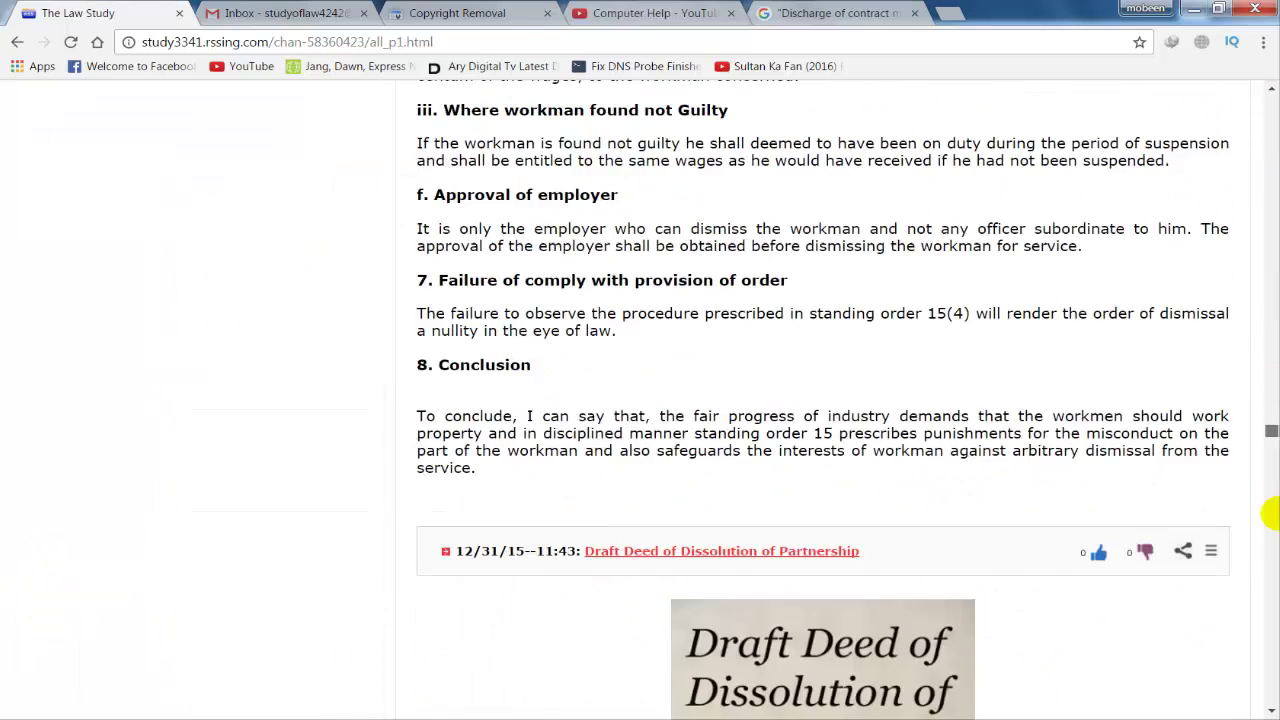
scroll(1262, 300, up, 20)
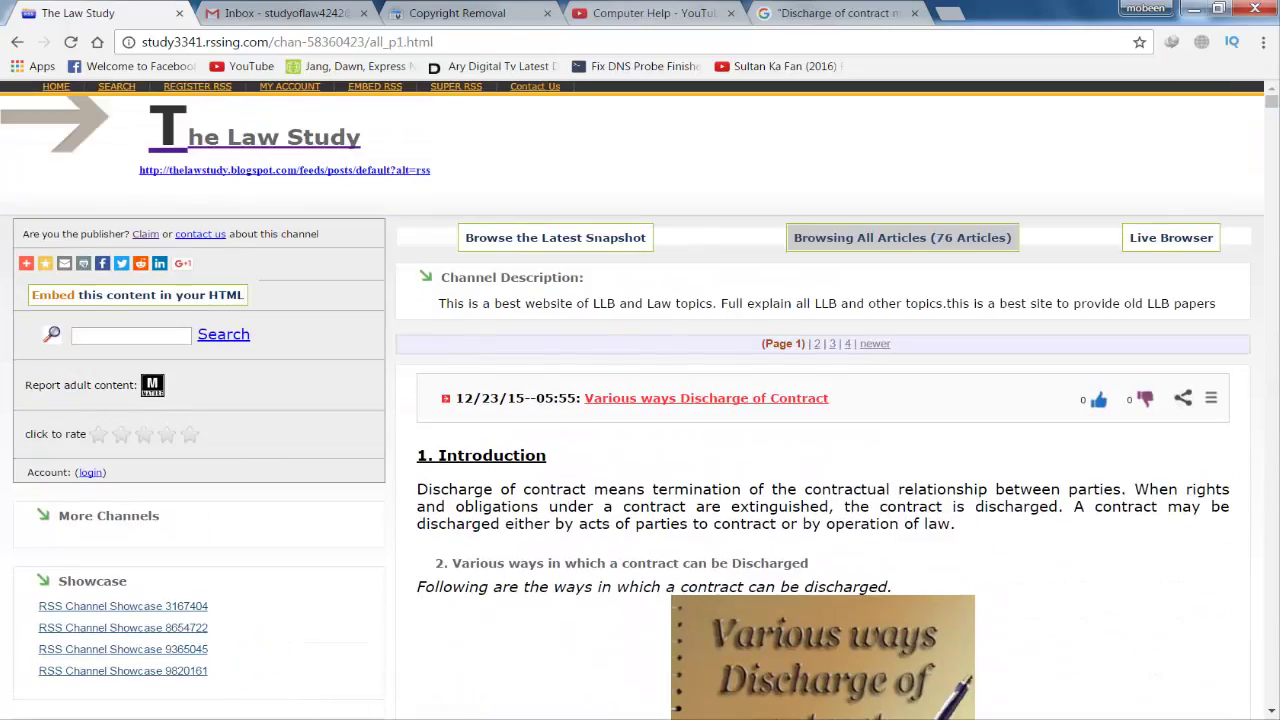
click(367, 712)
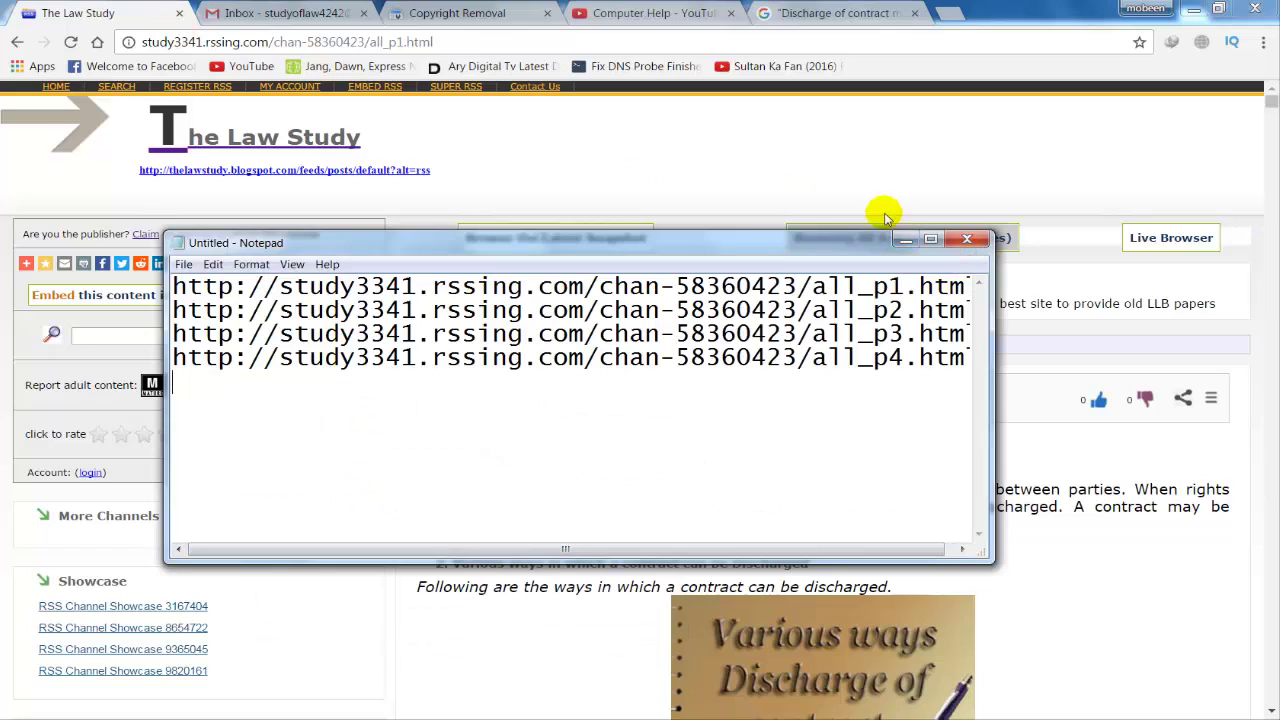
click(905, 239)
Step: Cut the first rssing.com page's URL from the address bar and paste it back
triple_click(147, 42)
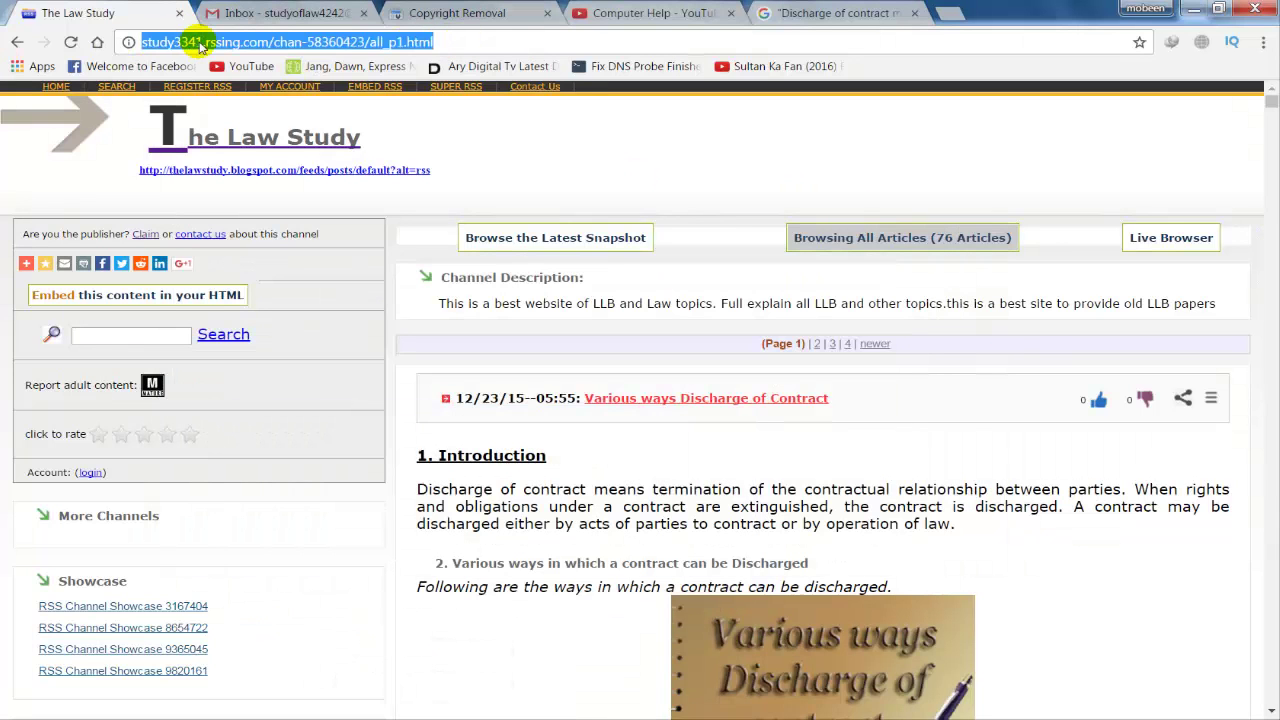
right_click(220, 42)
click(252, 82)
right_click(257, 42)
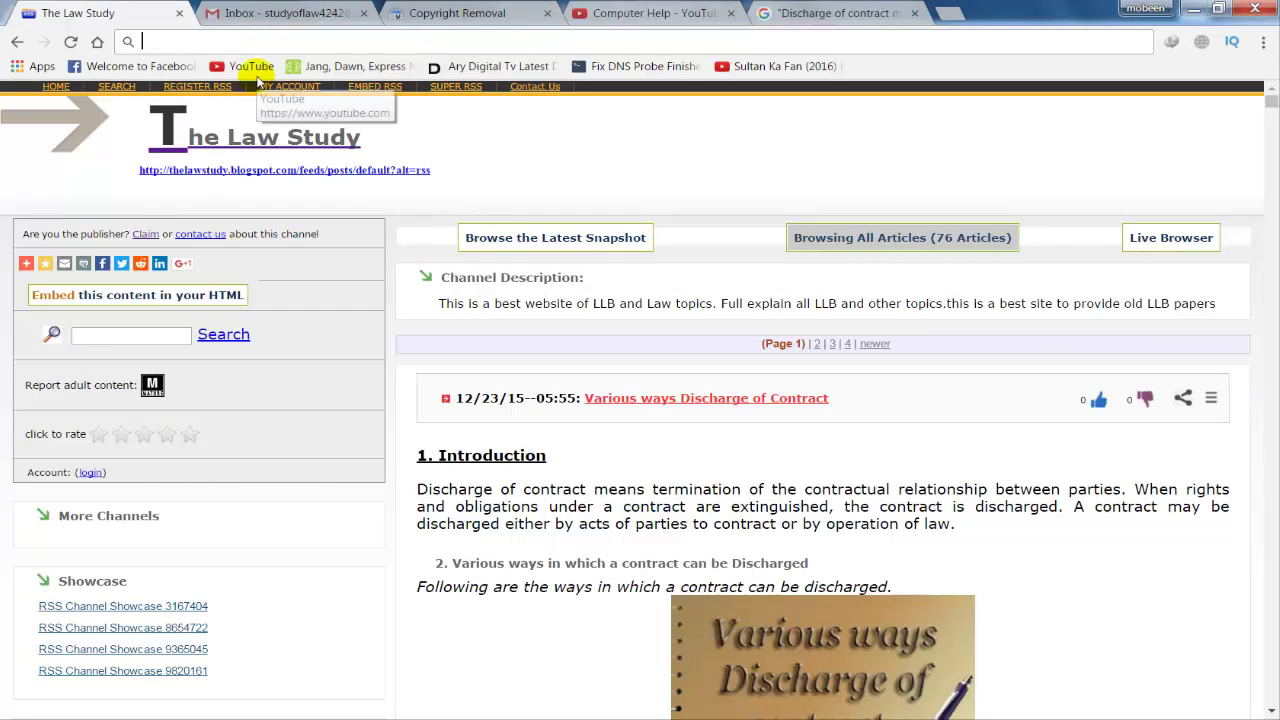
click(288, 120)
drag(487, 42, 240, 58)
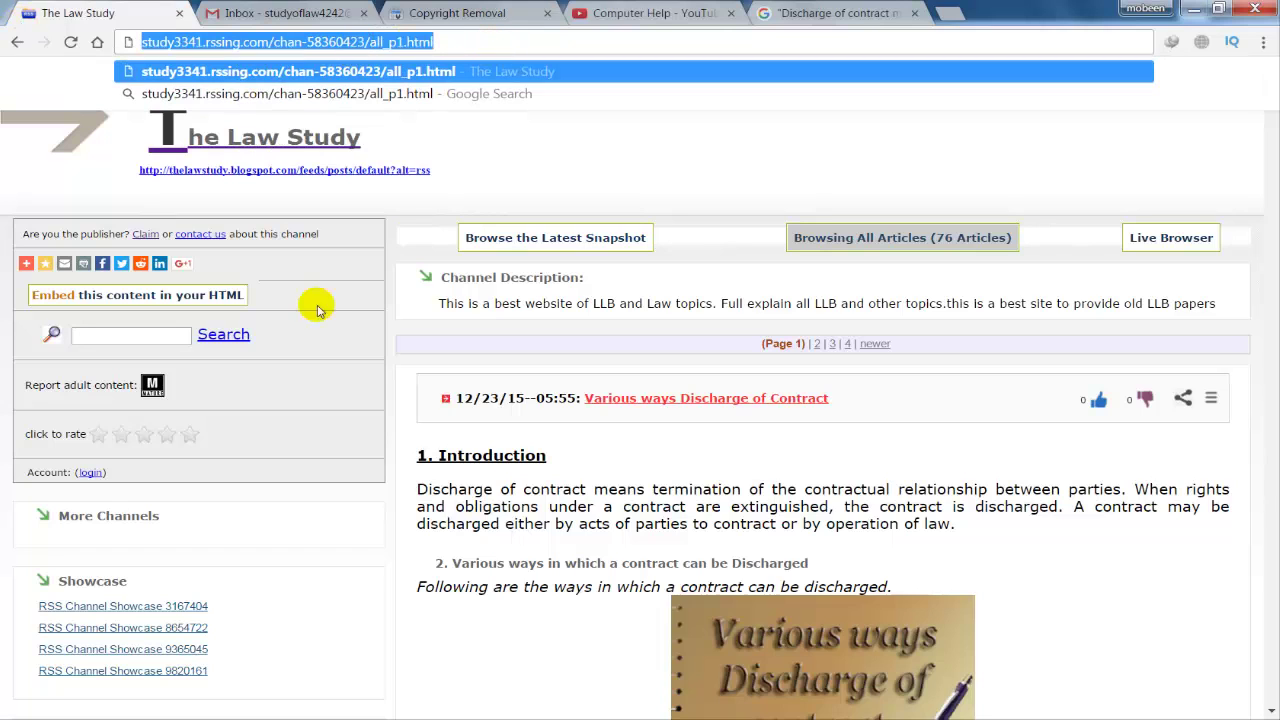
click(560, 491)
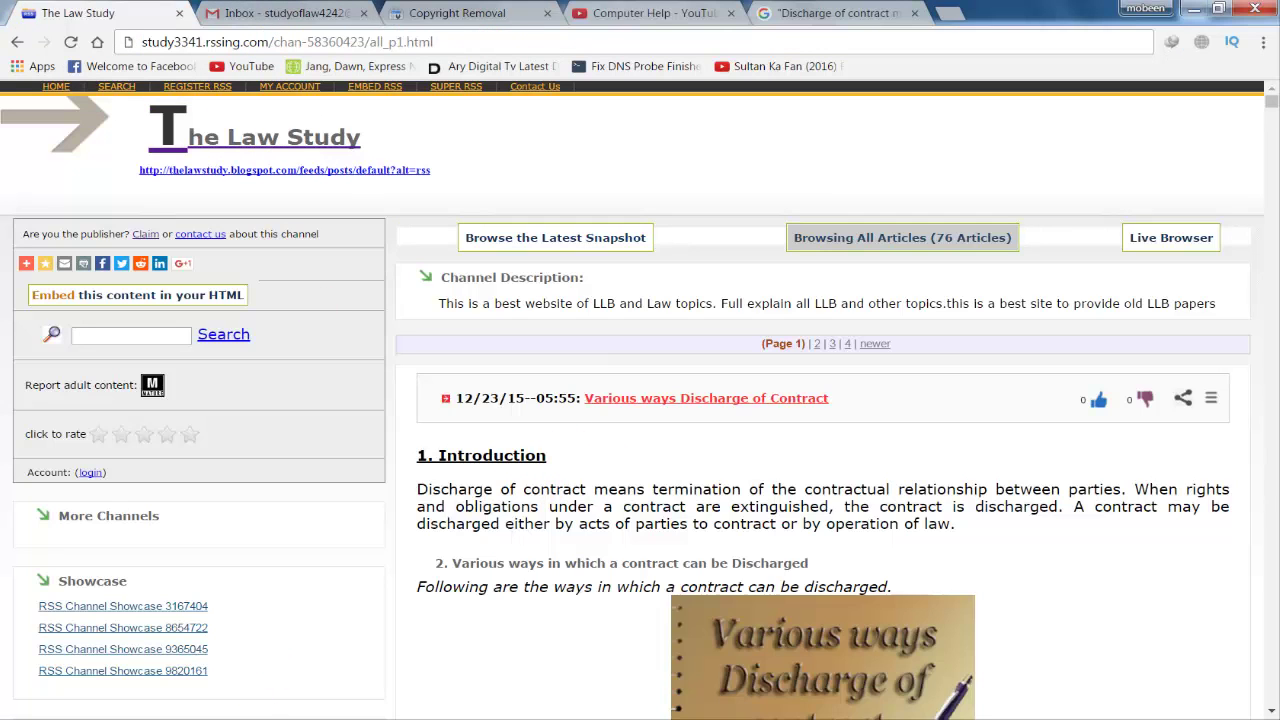
Step: Copy the four rssing.com page URLs (all_p1 to all_p4) from Notepad and paste them into the location of infringing material field
click(350, 718)
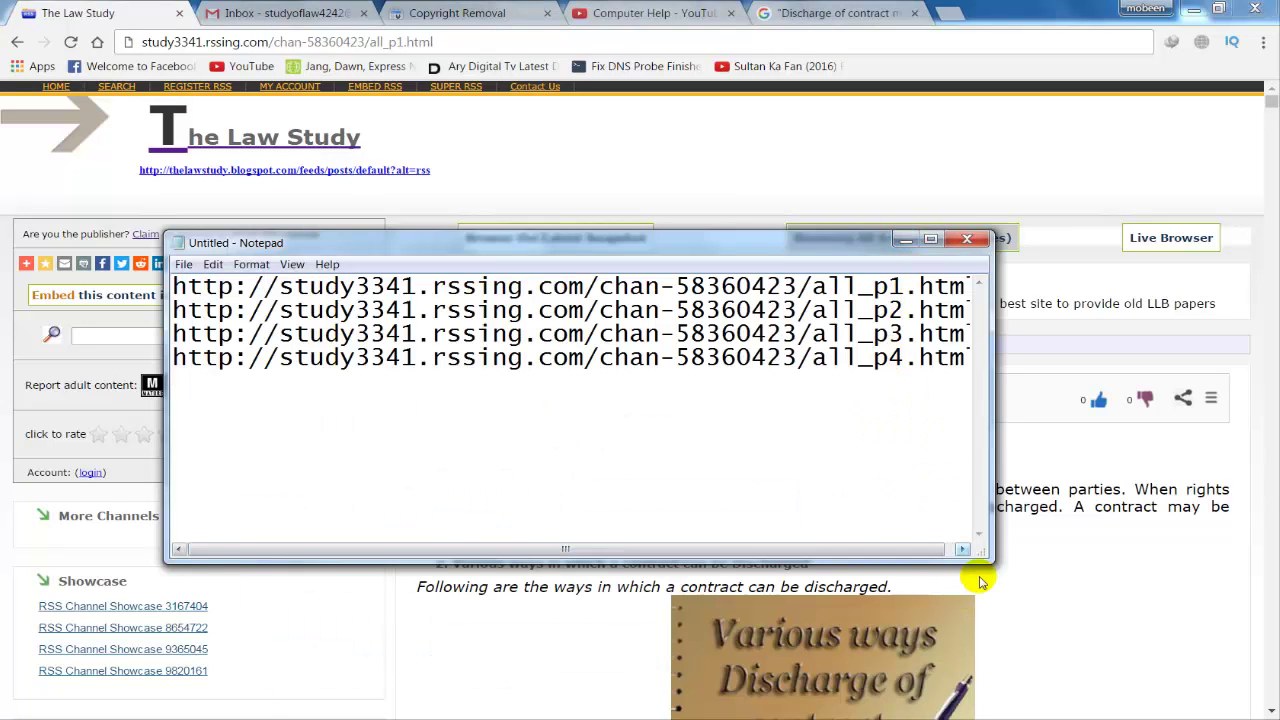
drag(984, 560, 1158, 583)
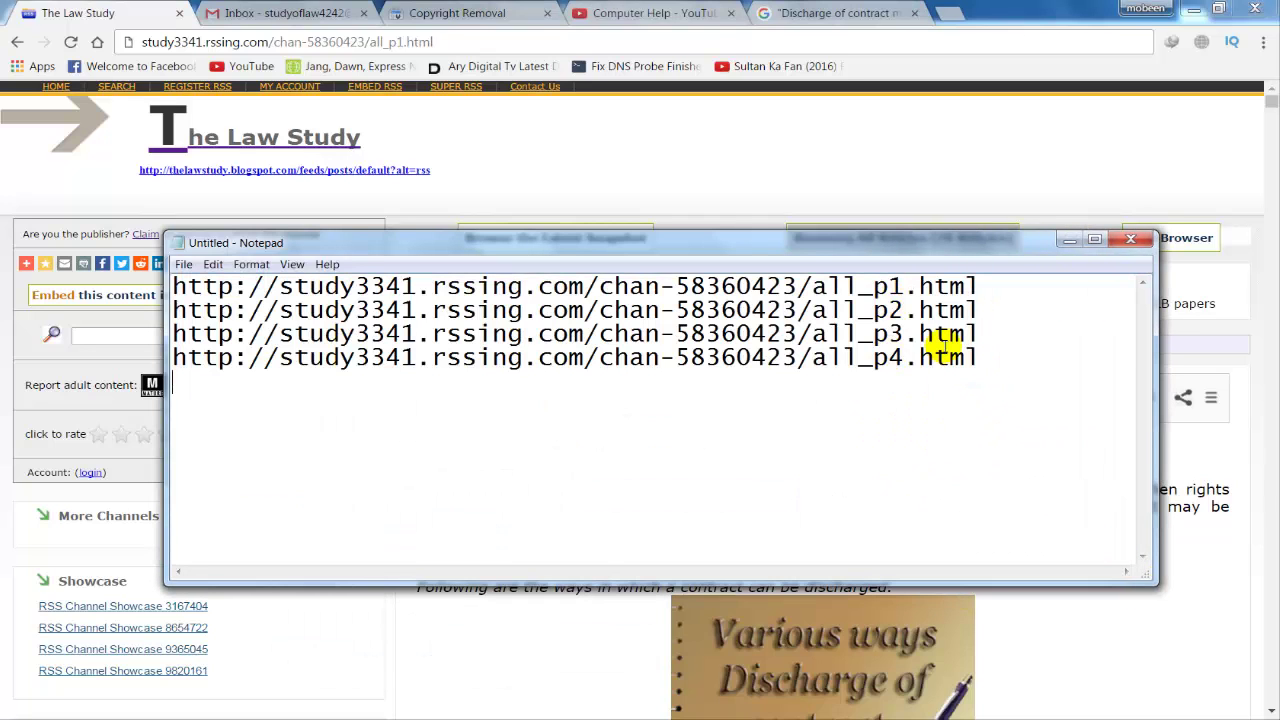
drag(987, 356, 160, 272)
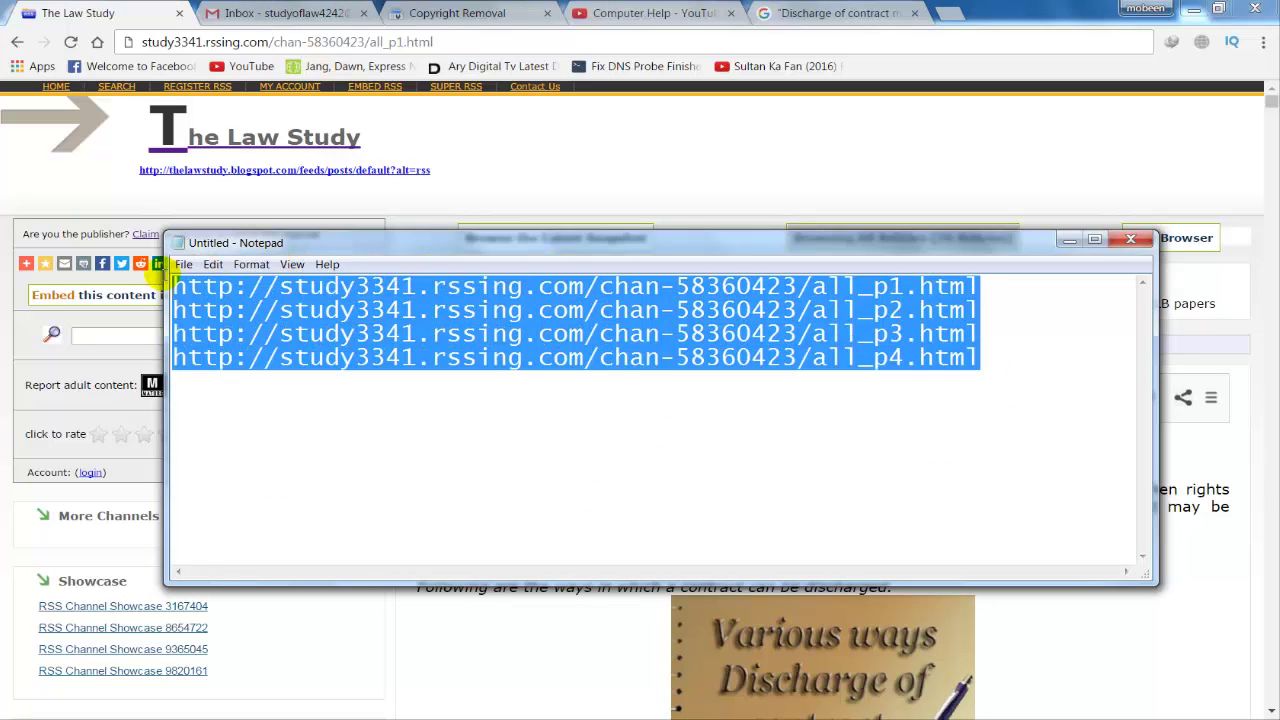
click(1067, 241)
click(457, 13)
right_click(169, 531)
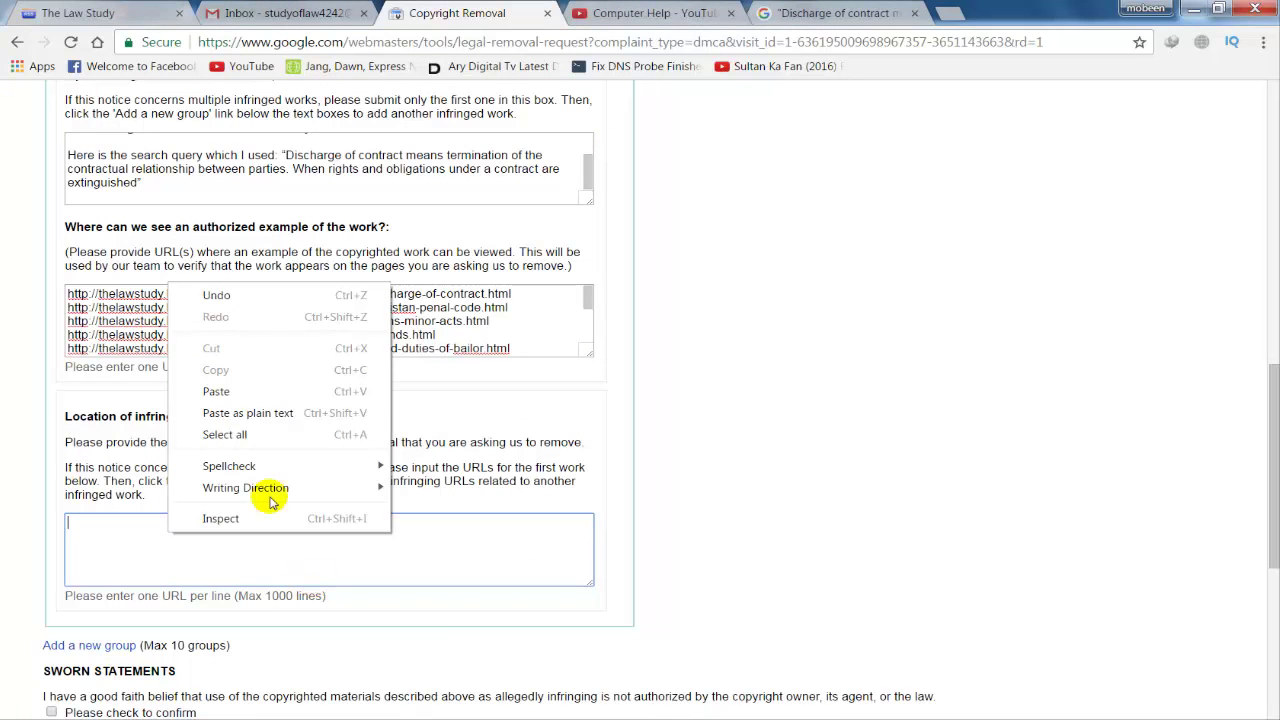
click(215, 390)
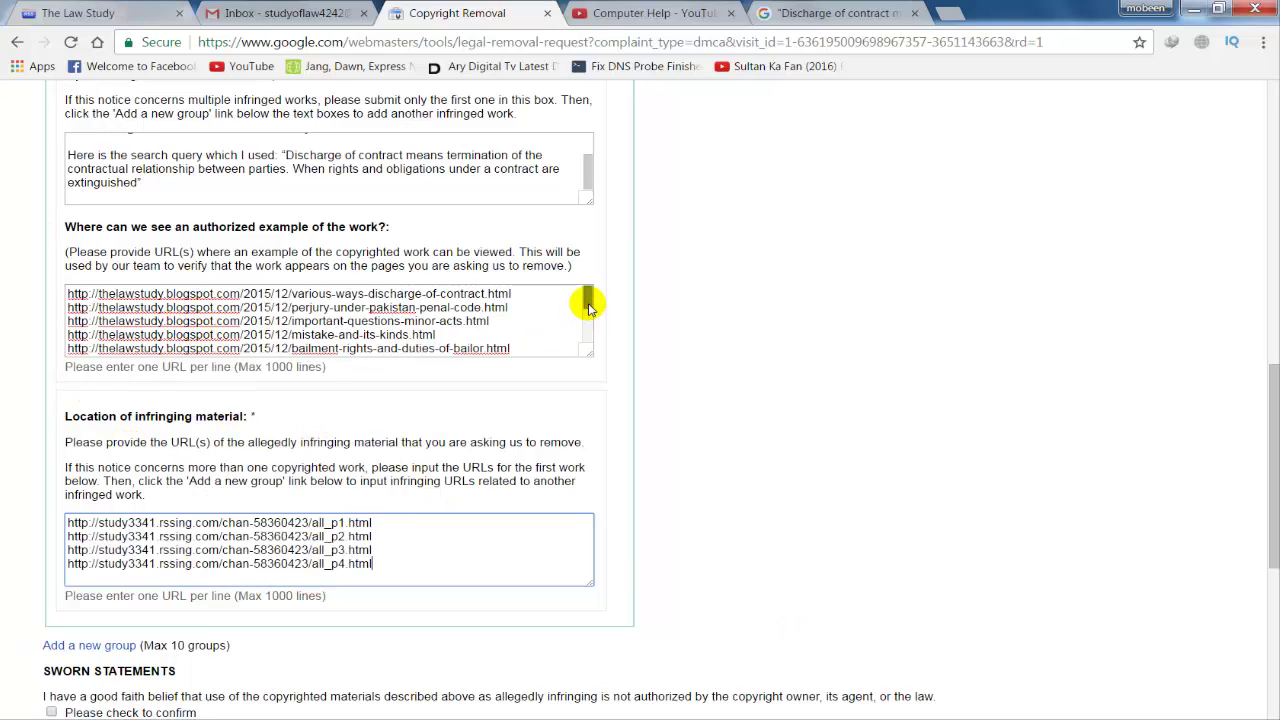
mouse_move(587, 295)
mouse_down()
mouse_move(583, 323)
mouse_move(586, 288)
mouse_up()
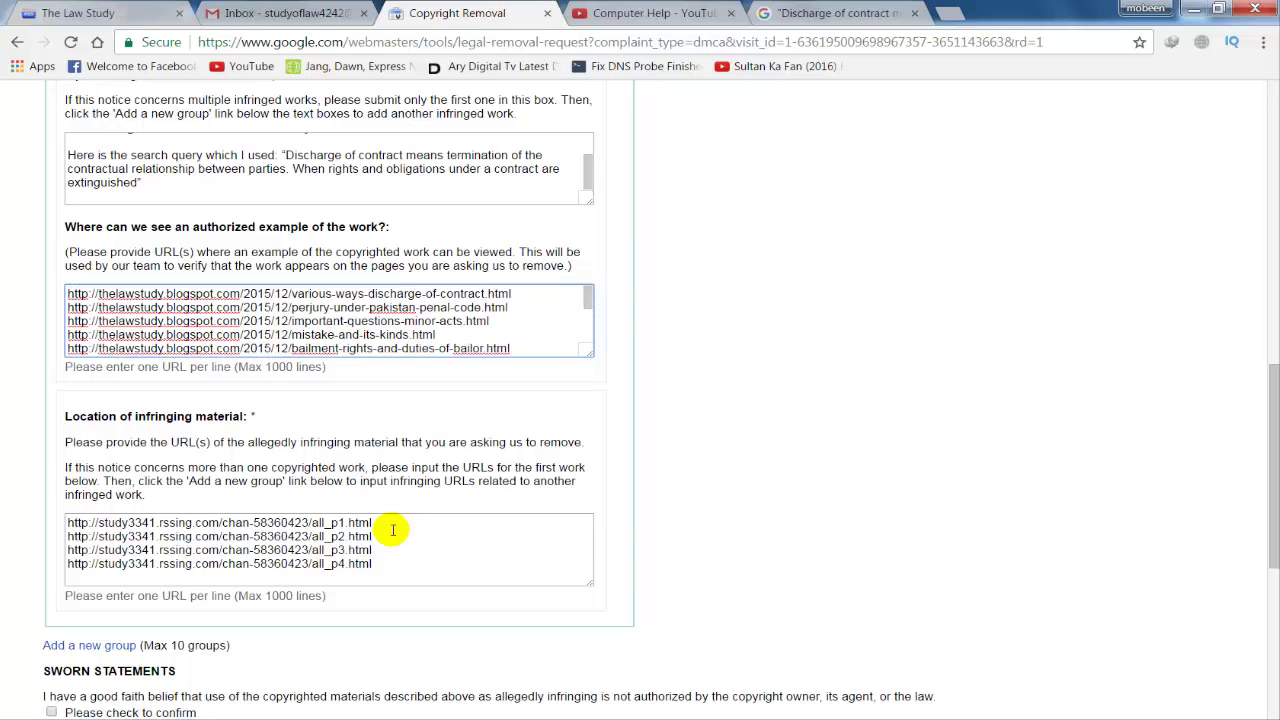
drag(378, 571, 51, 521)
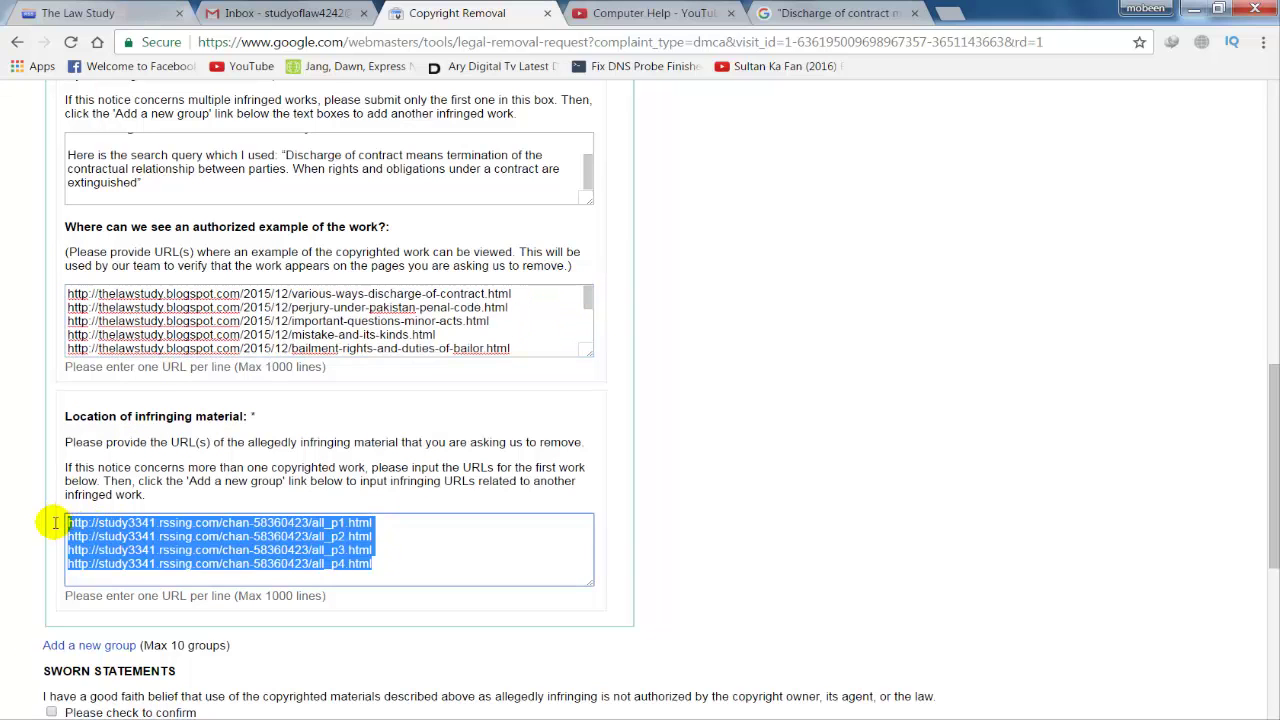
click(390, 557)
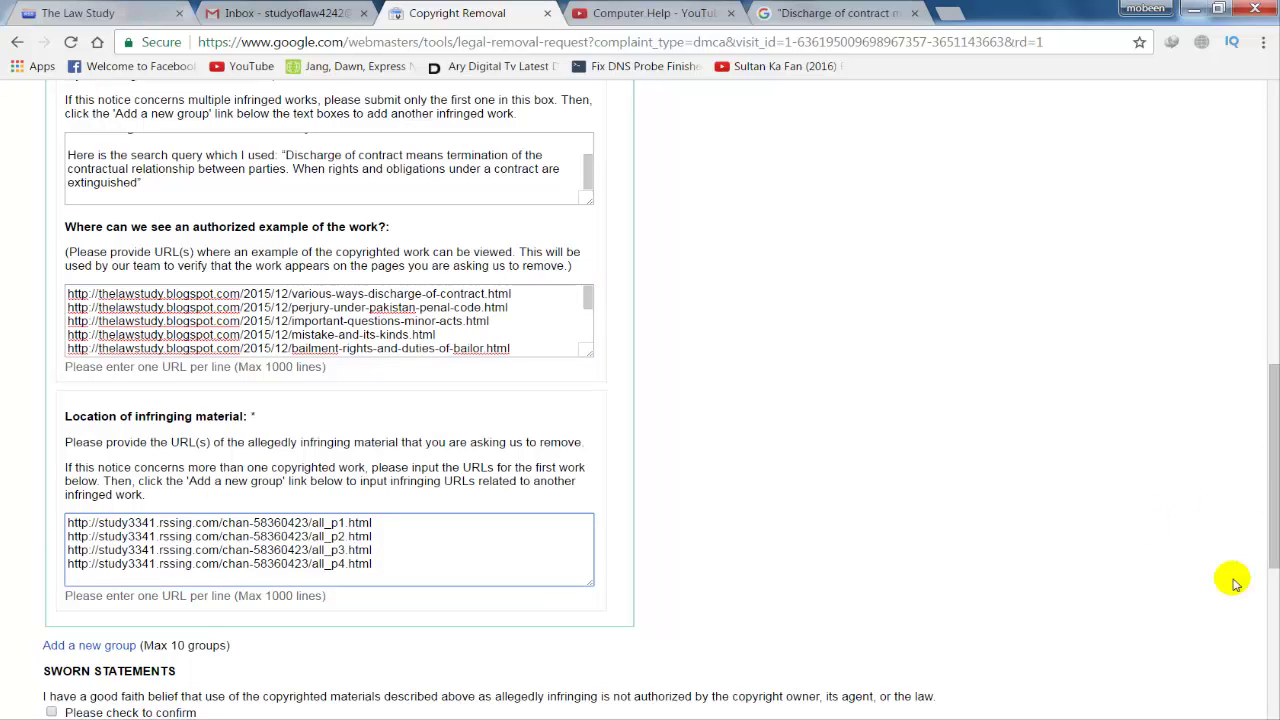
Step: Confirm all three sworn statements: good faith belief, accuracy under penalty of perjury, and forwarding of the notice to Lumen
drag(1272, 474, 1272, 556)
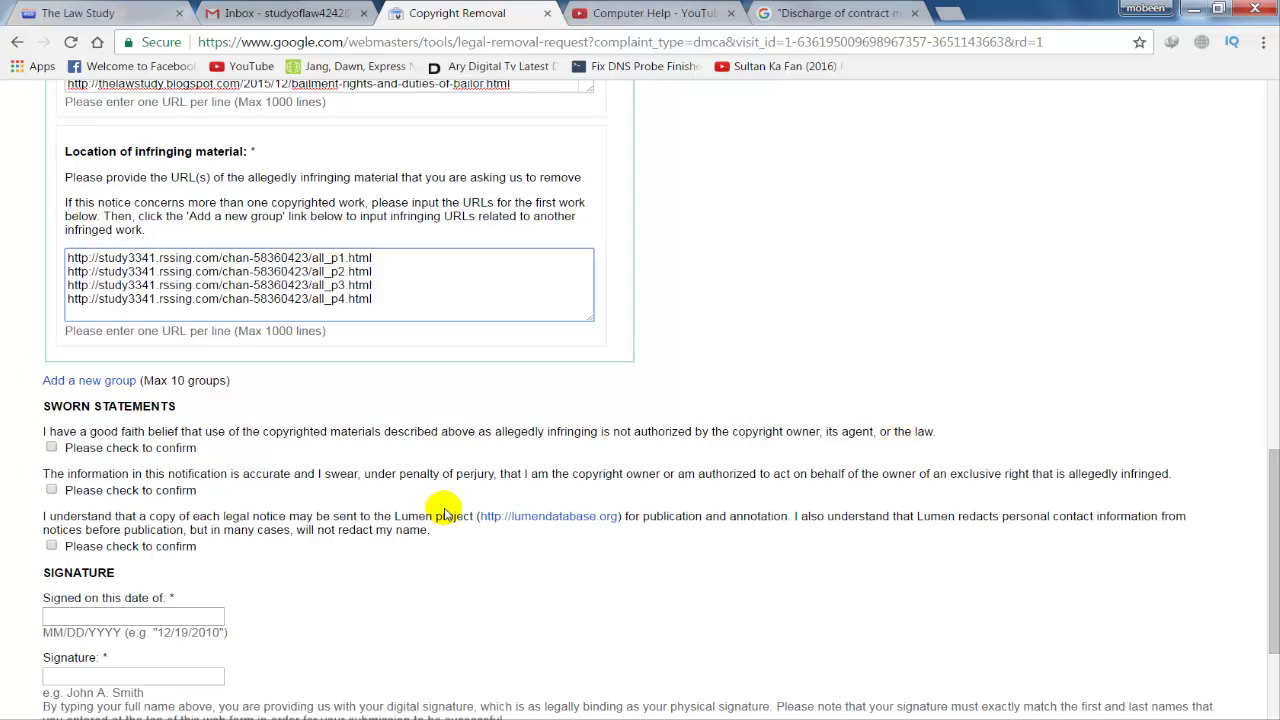
click(51, 448)
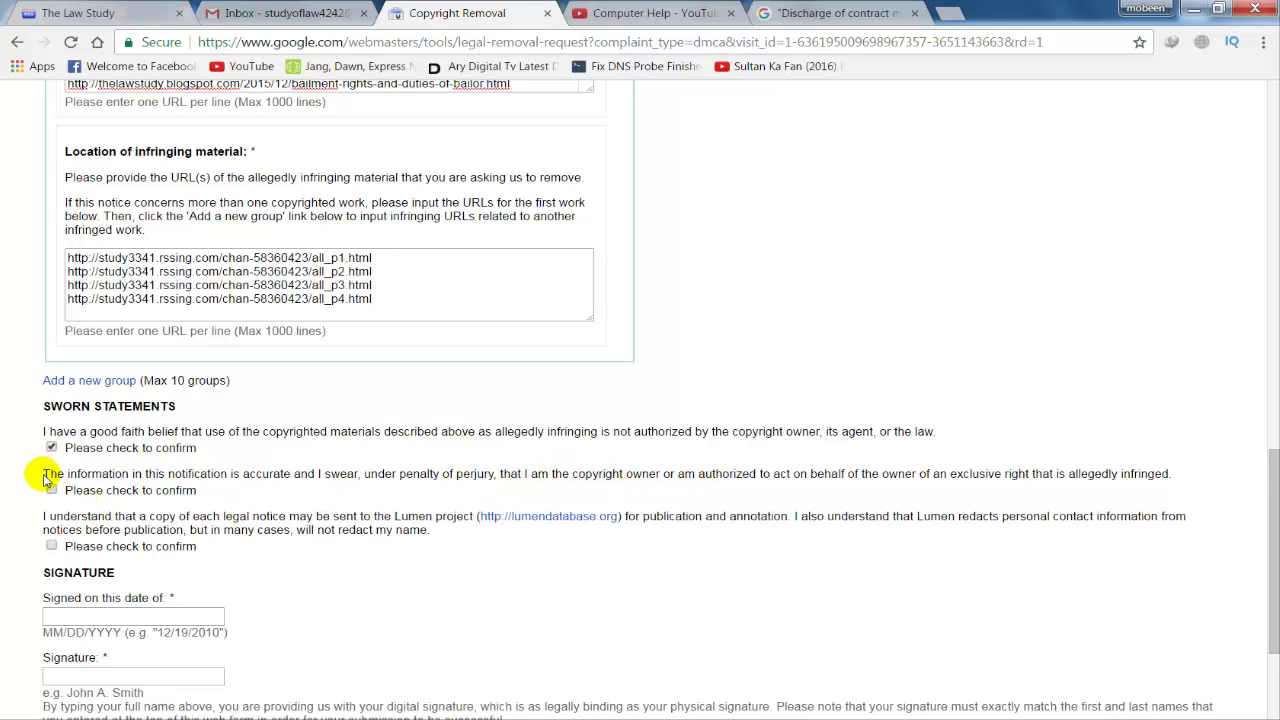
drag(45, 475, 434, 466)
click(189, 497)
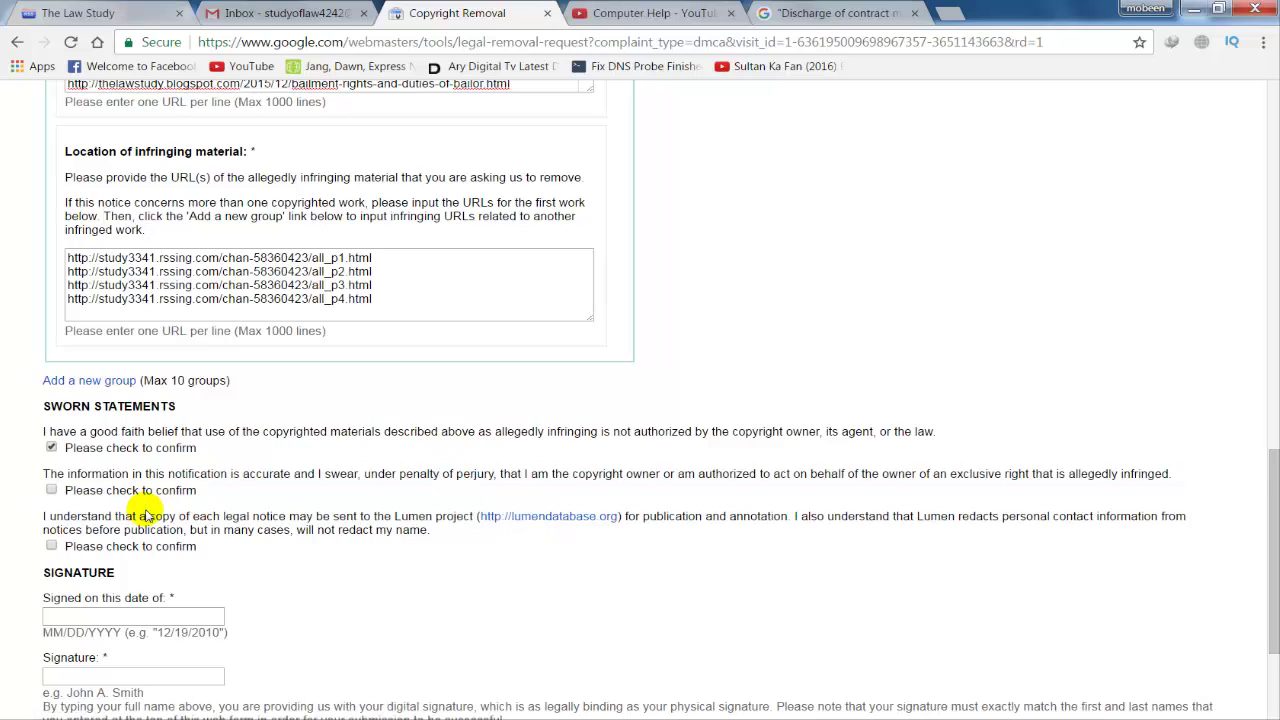
drag(62, 474, 520, 473)
click(518, 474)
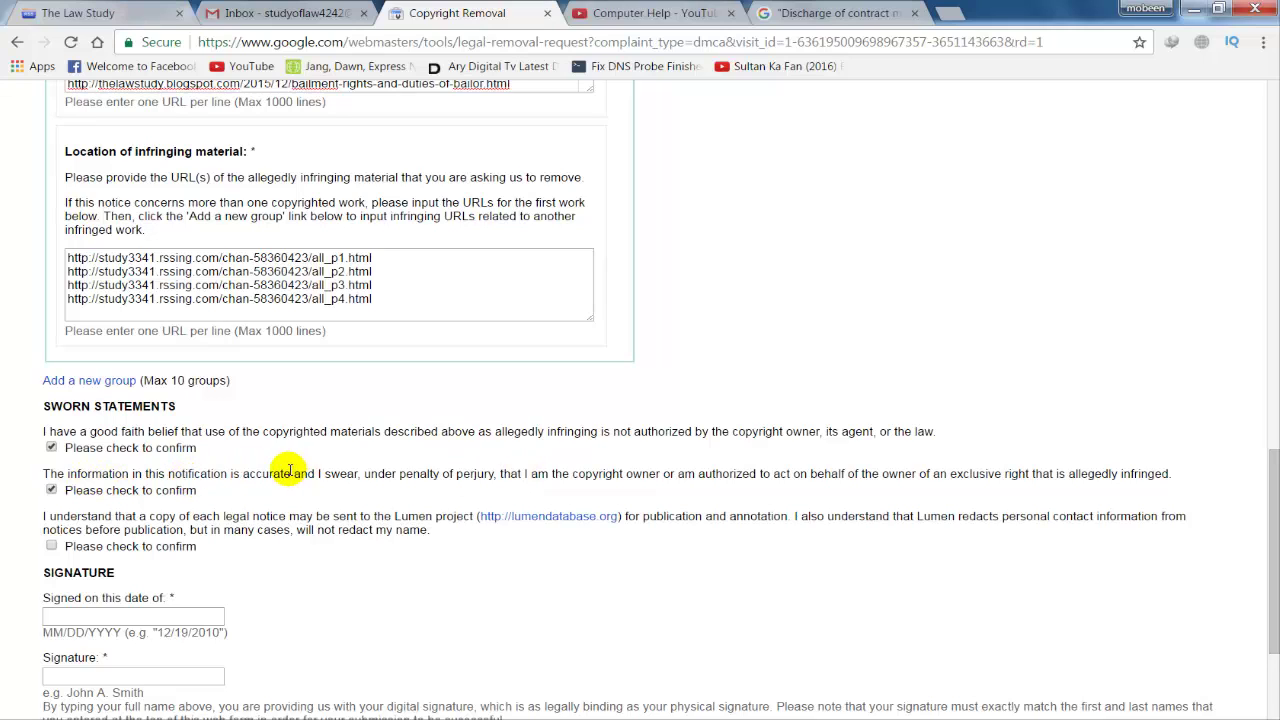
drag(290, 474, 790, 474)
click(731, 476)
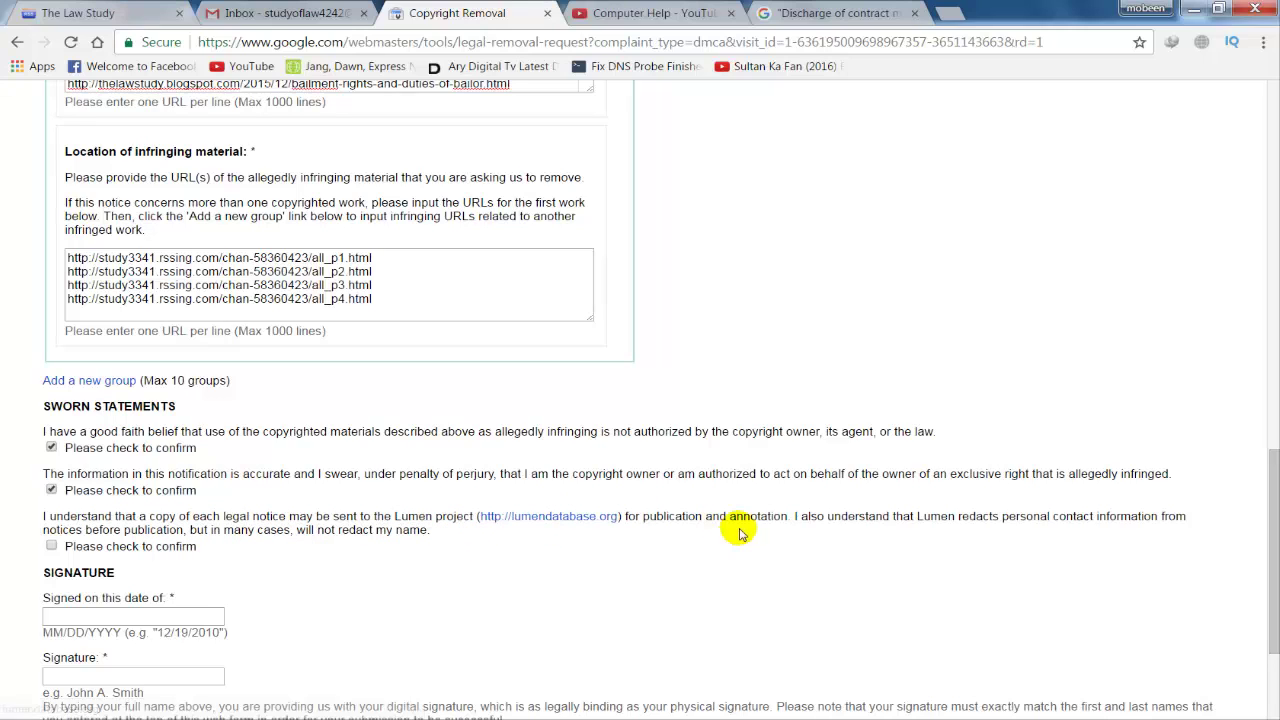
click(51, 547)
Step: Enter the filer's full name as the signature and complete the reCAPTCHA check
scroll(285, 575, down, 2)
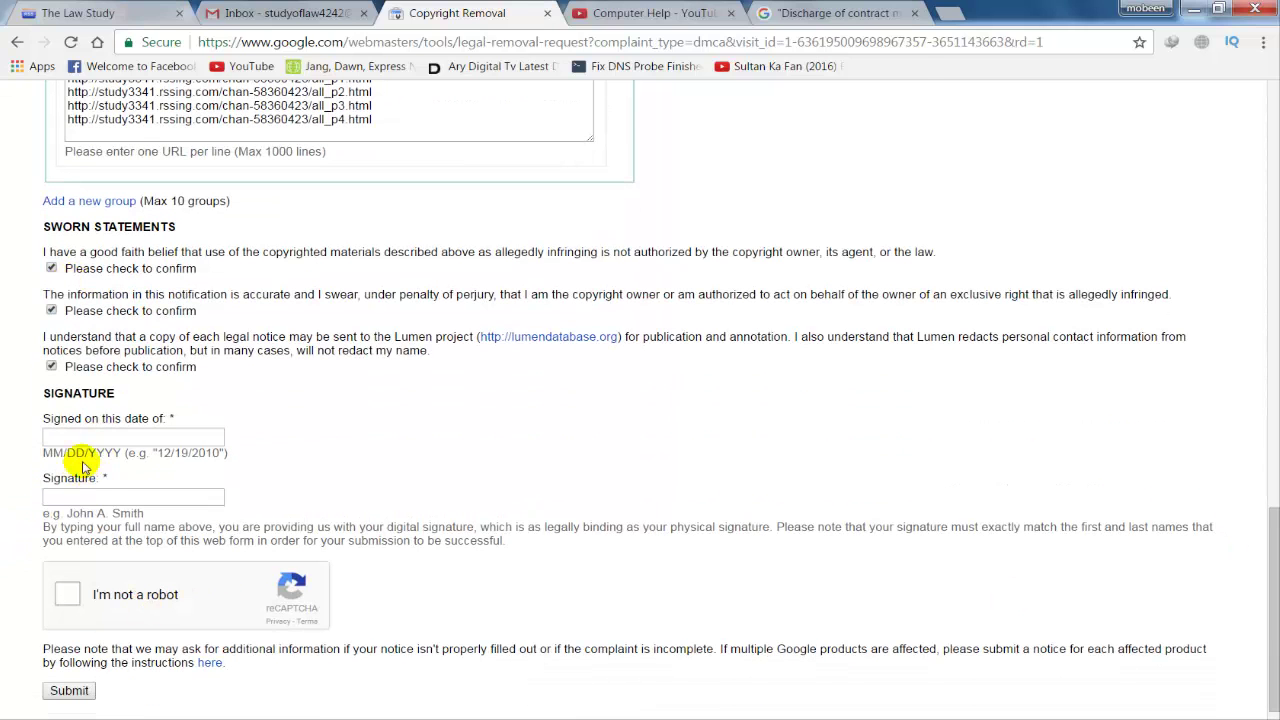
click(80, 497)
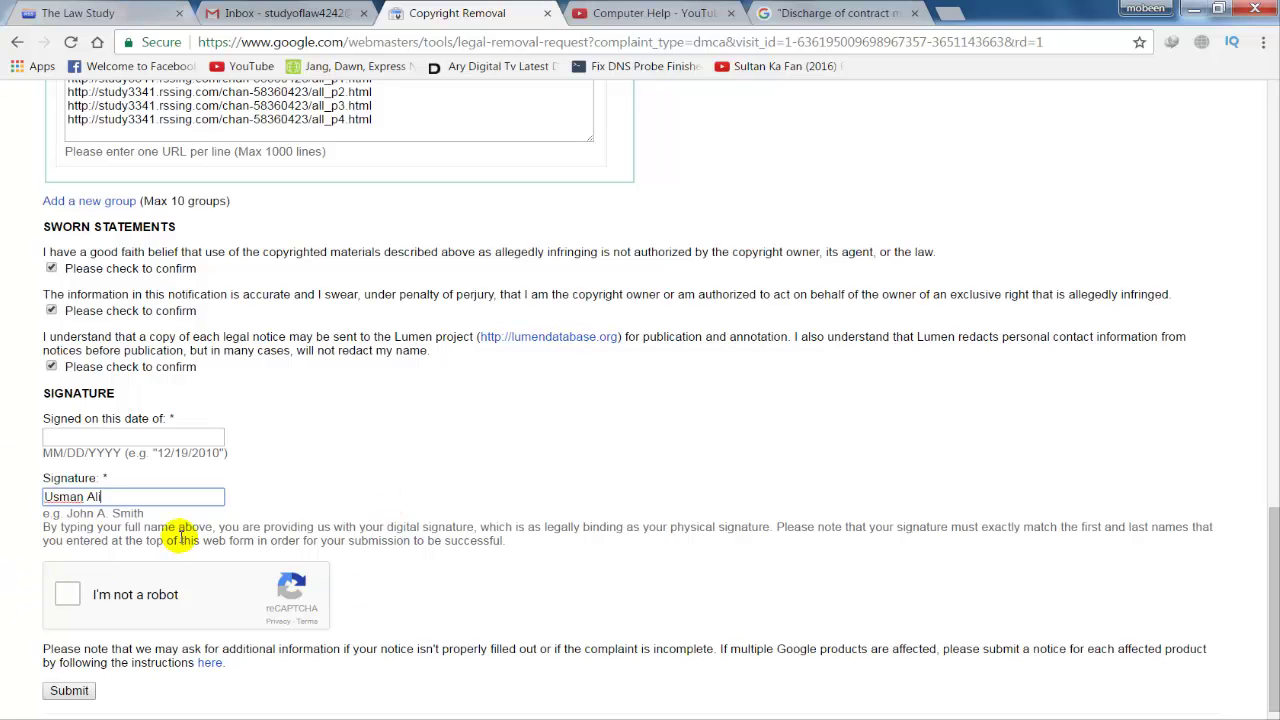
click(190, 533)
scroll(30, 525, down, 1)
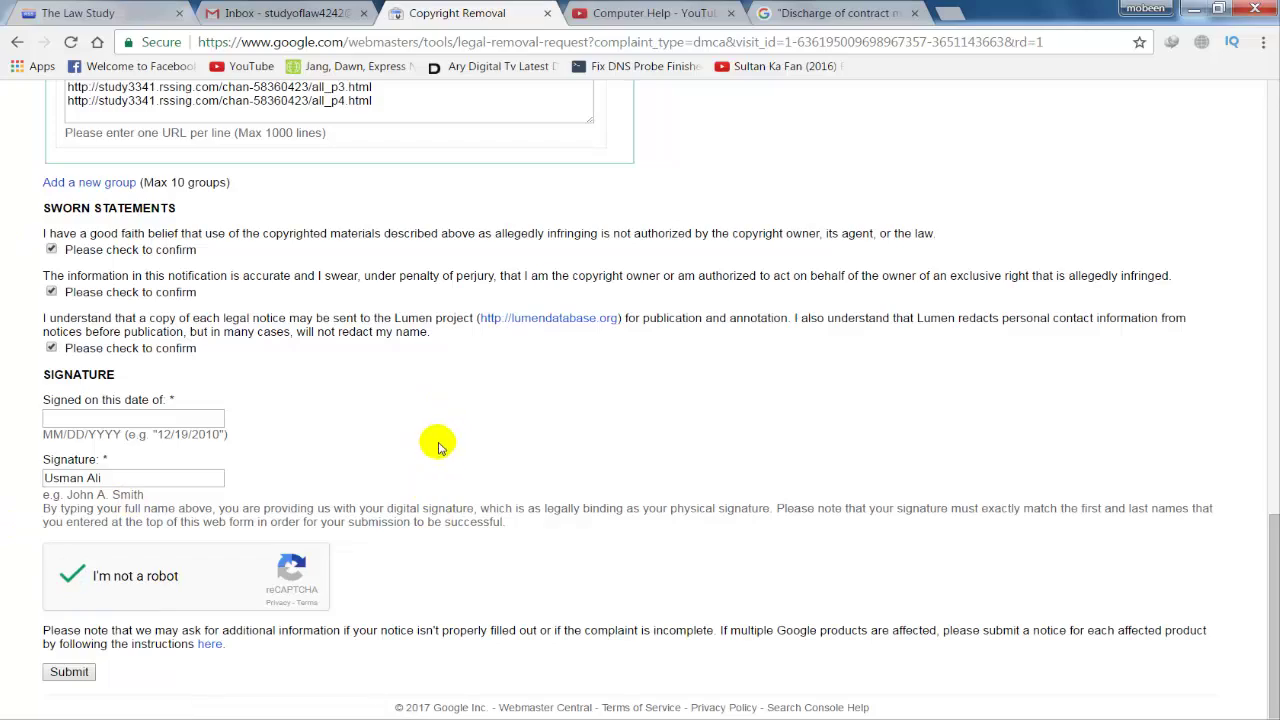
Step: Review the filled-in form from the contact information down to the signature and submit the removal request
scroll(343, 486, up, 10)
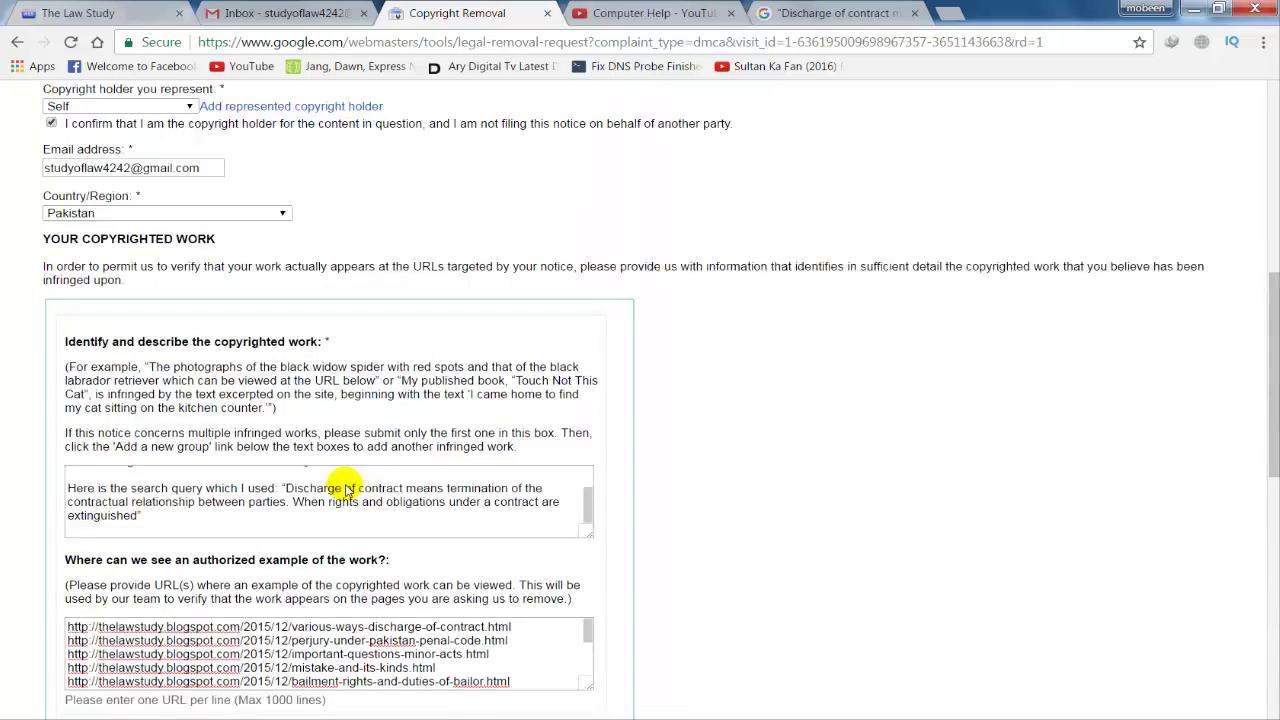
scroll(334, 489, up, 5)
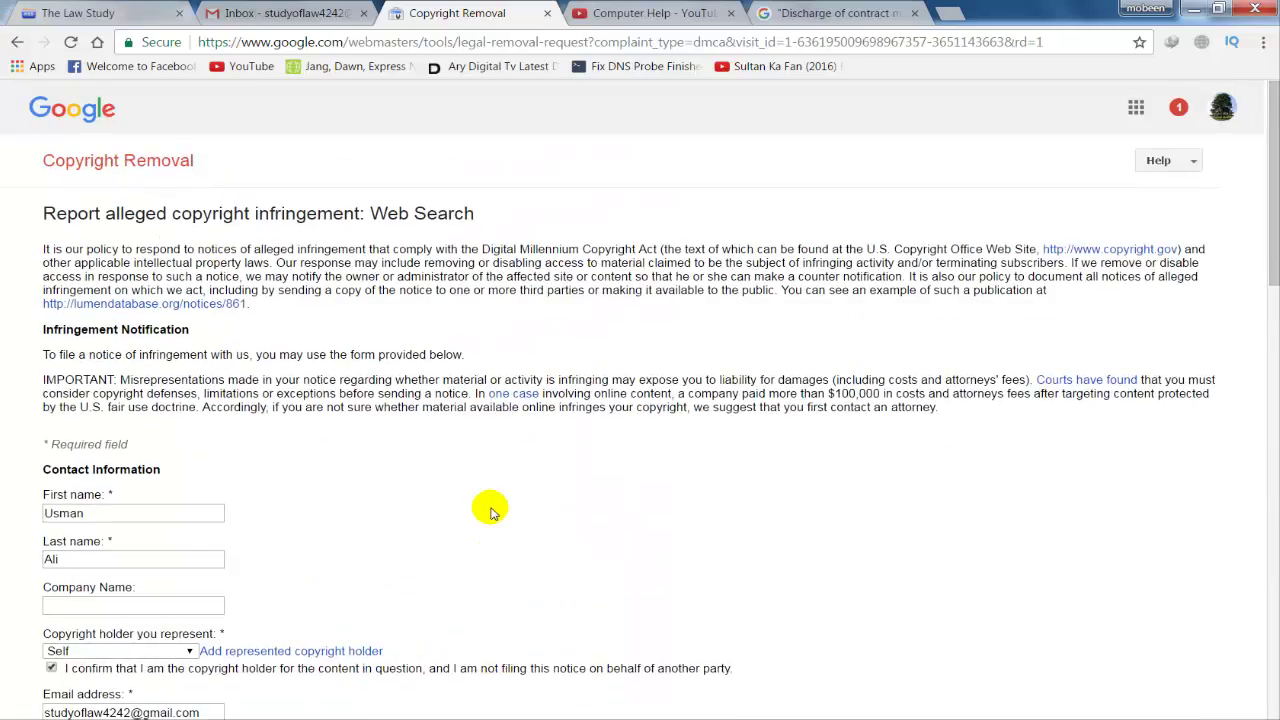
scroll(490, 508, down, 10)
scroll(490, 508, down, 5)
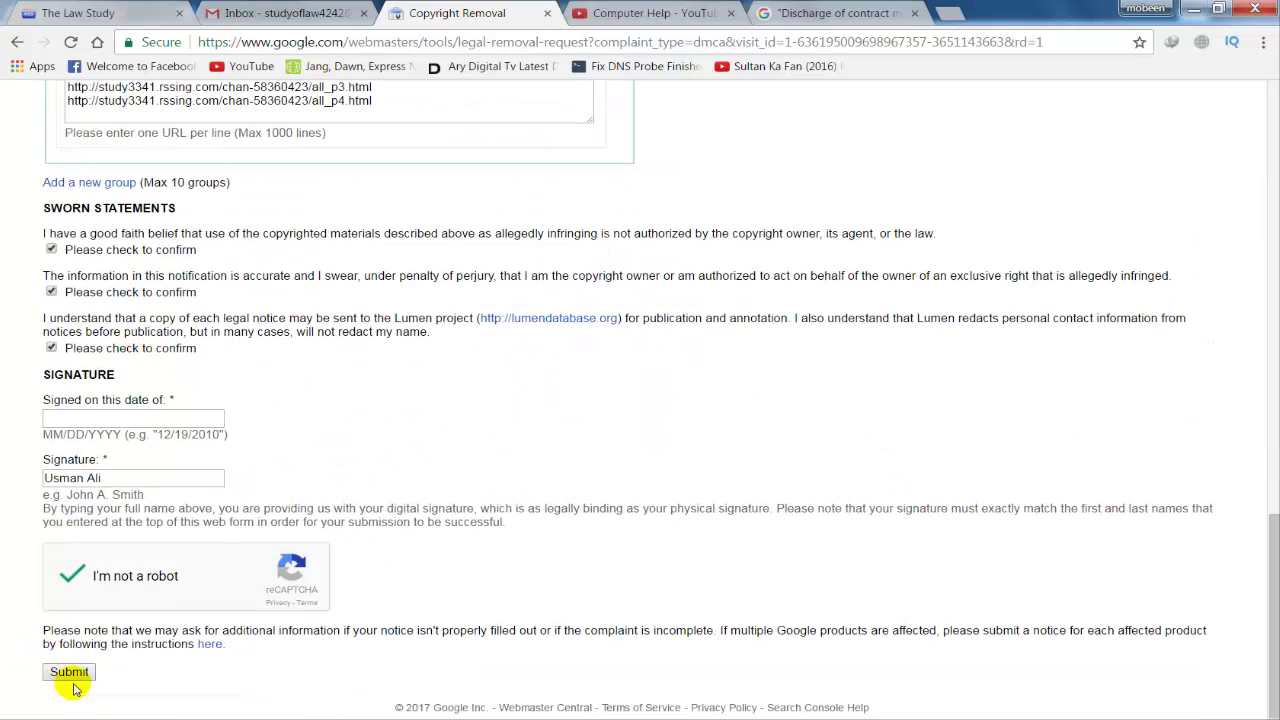
click(70, 672)
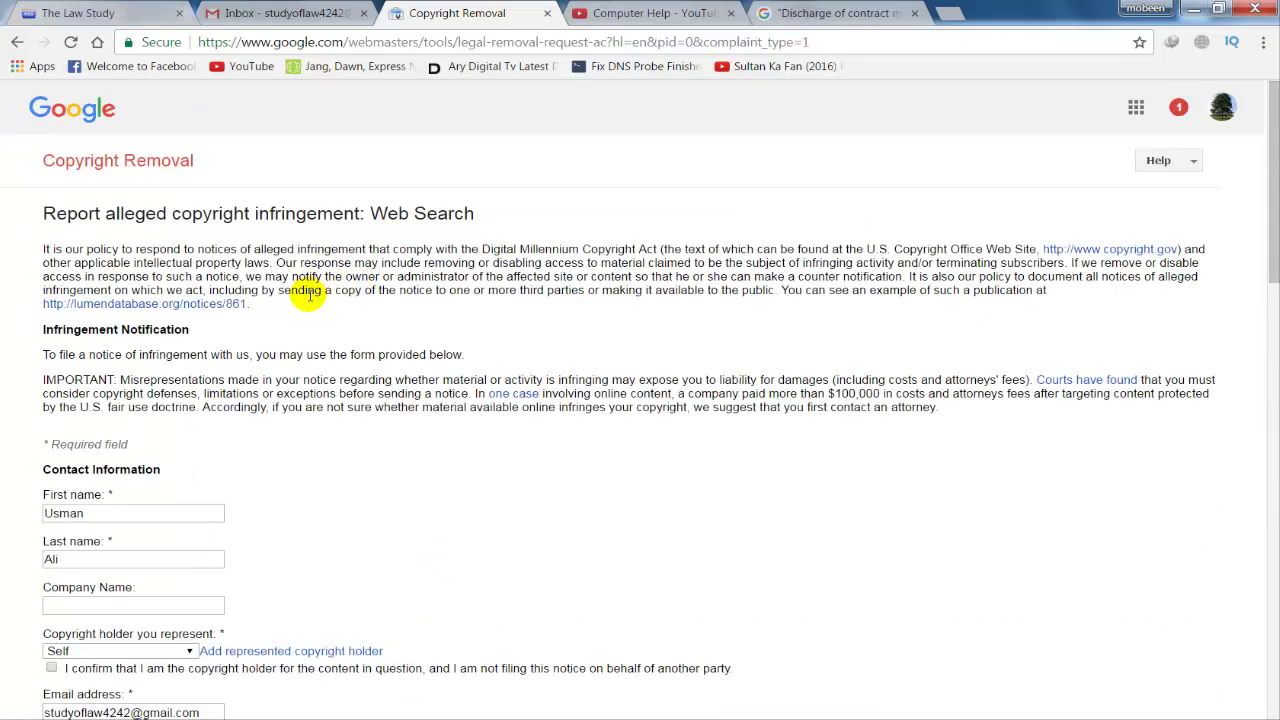
Step: Fill in the required signing date as 01/09/2017
scroll(340, 468, down, 3)
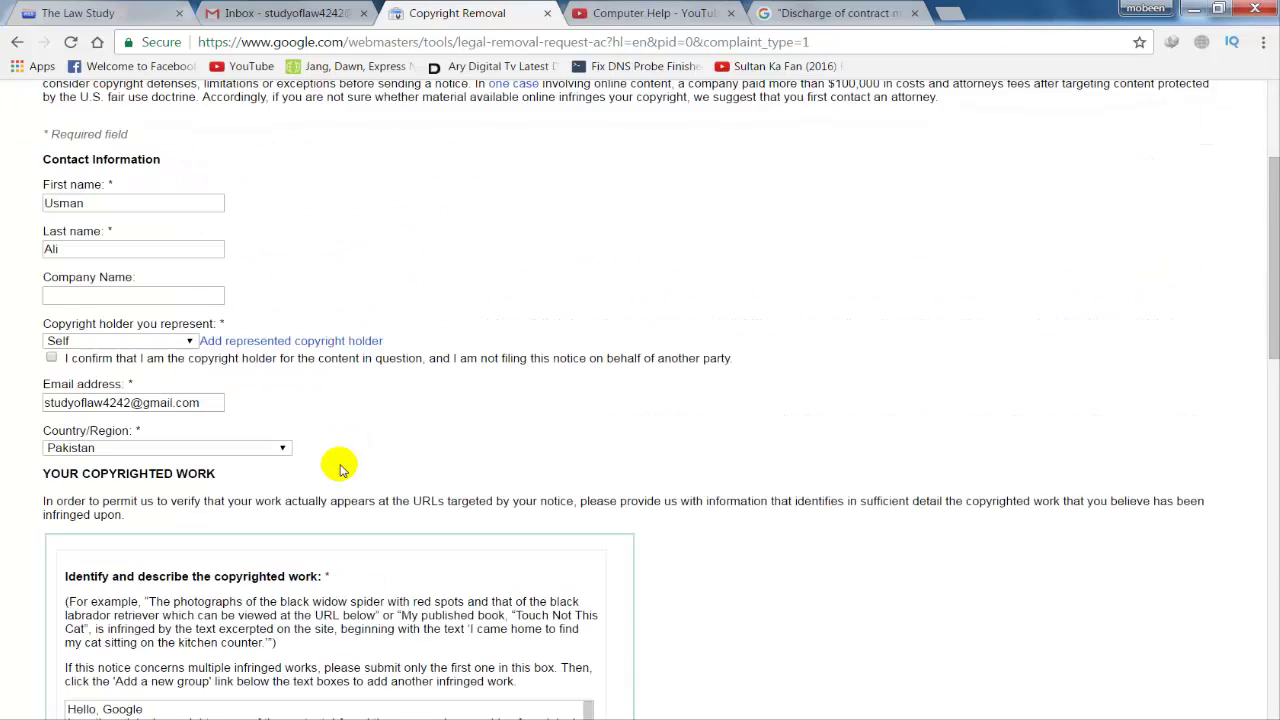
scroll(340, 468, down, 6)
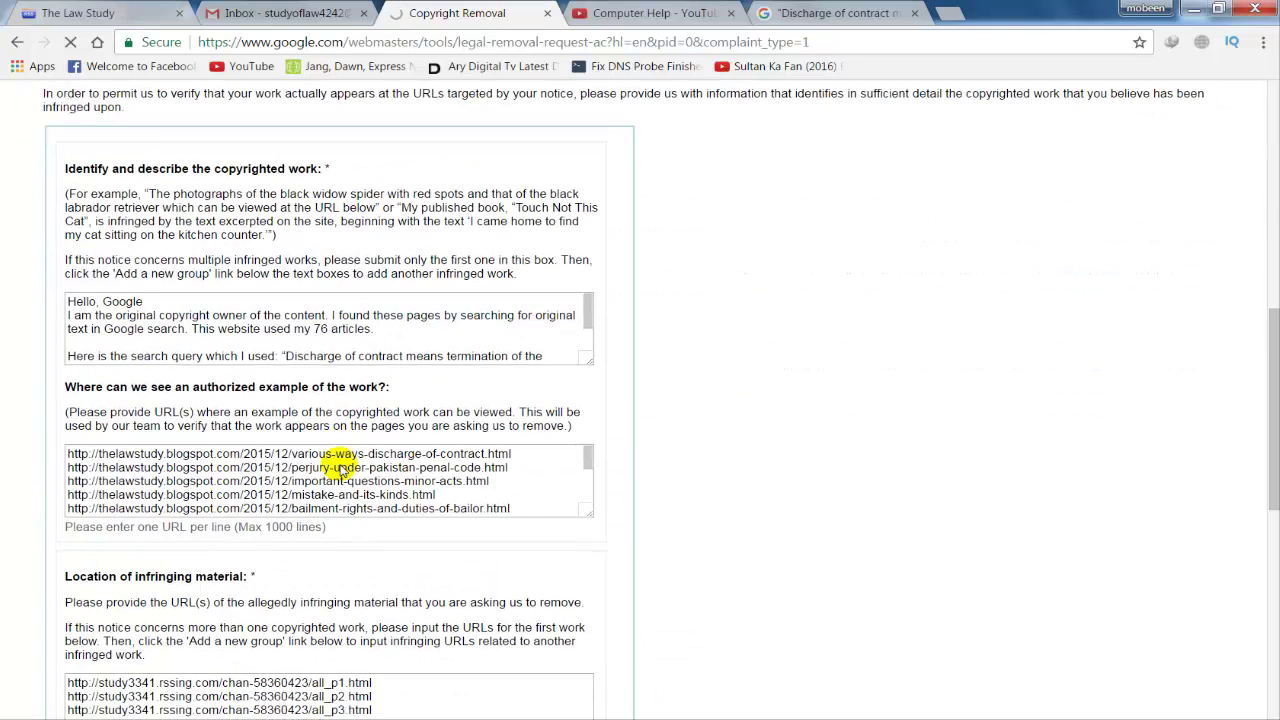
scroll(665, 525, down, 5)
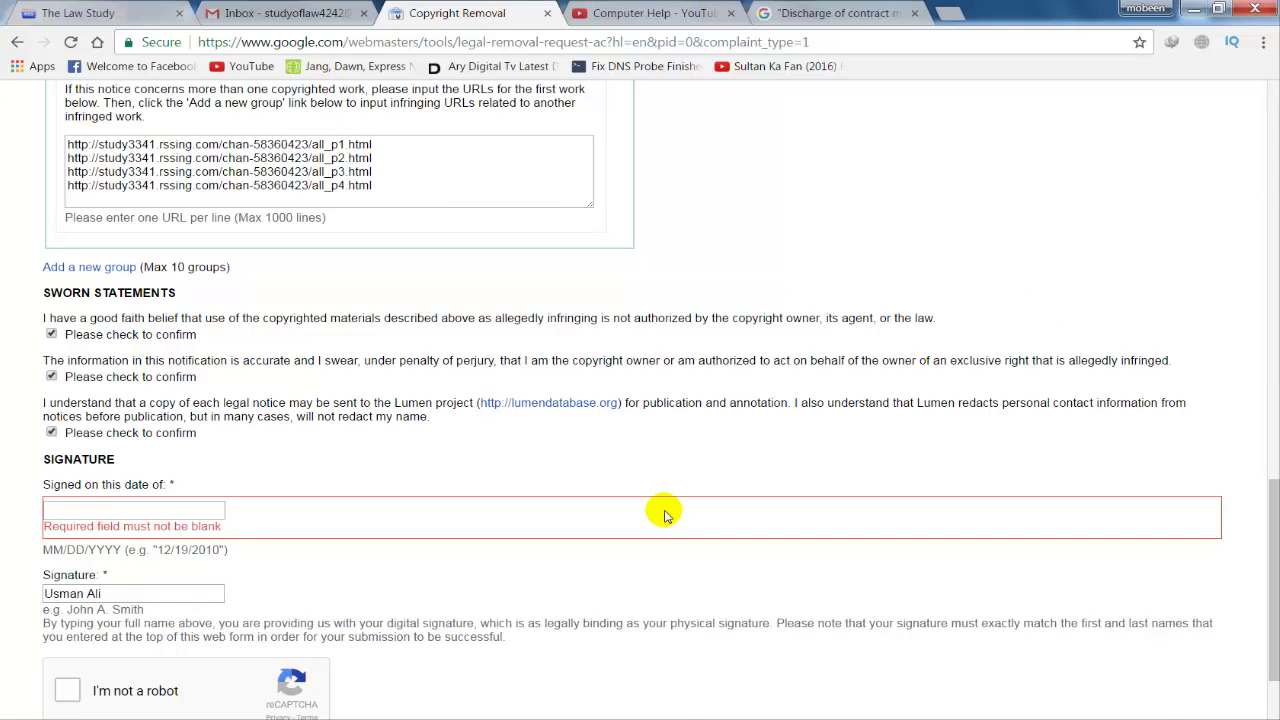
scroll(665, 515, down, 1)
click(157, 420)
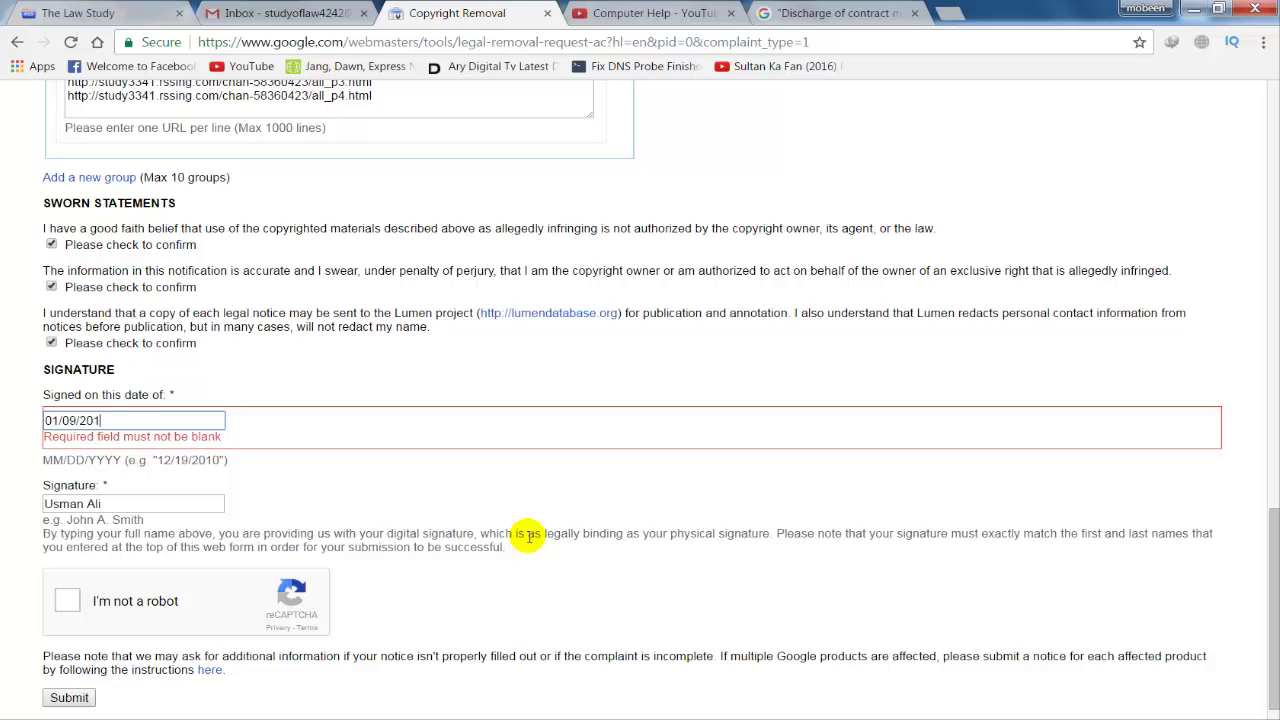
click(238, 400)
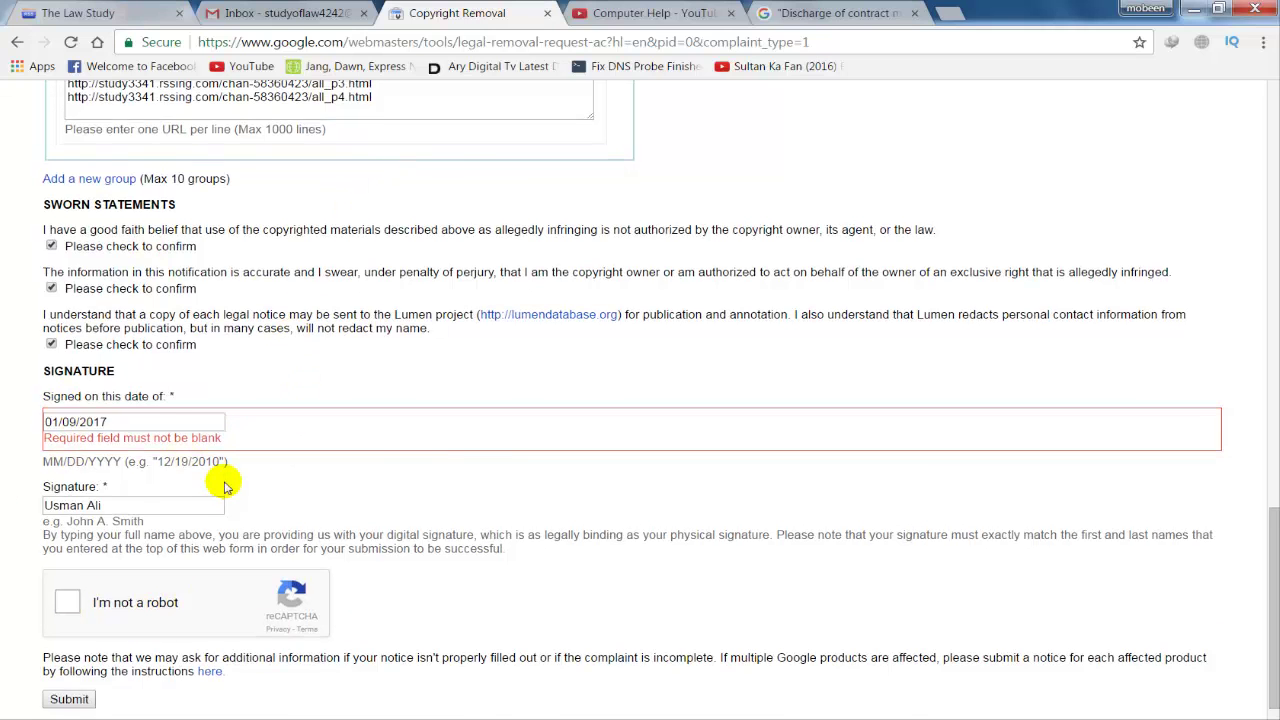
Step: Complete the reCAPTCHA check again, look over the form and resubmit the removal request
scroll(150, 500, down, 1)
click(70, 577)
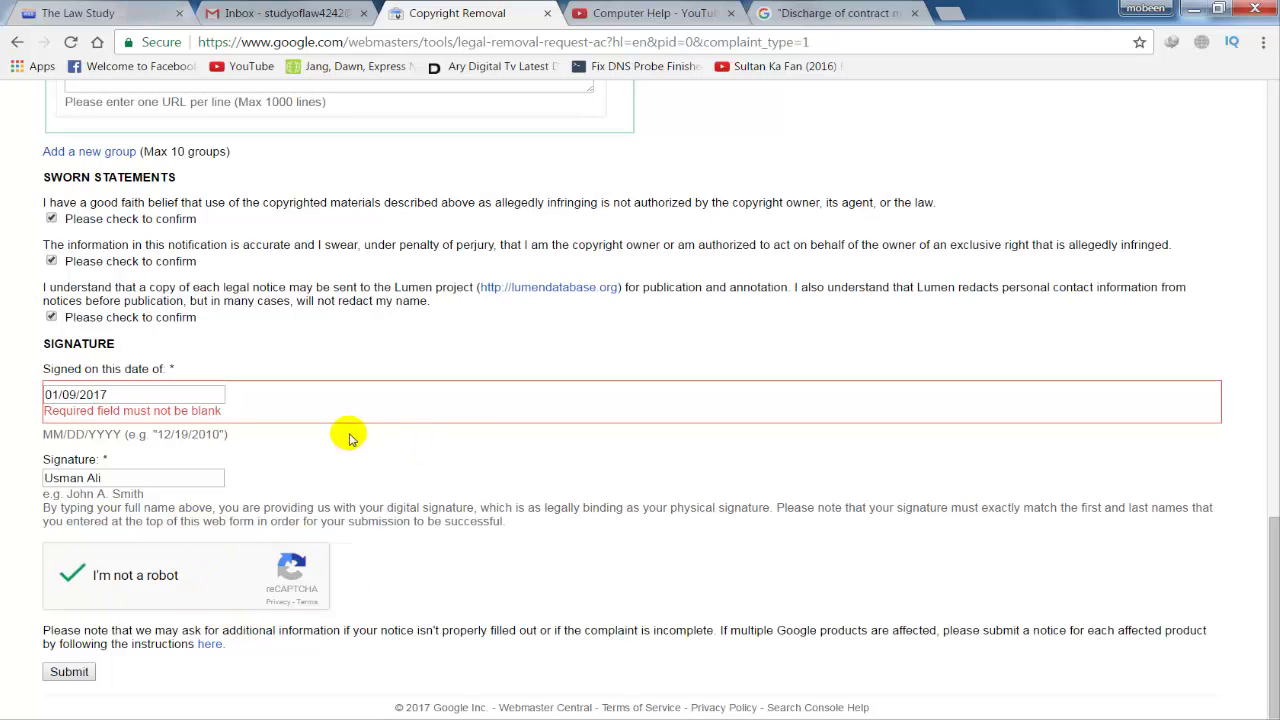
click(69, 672)
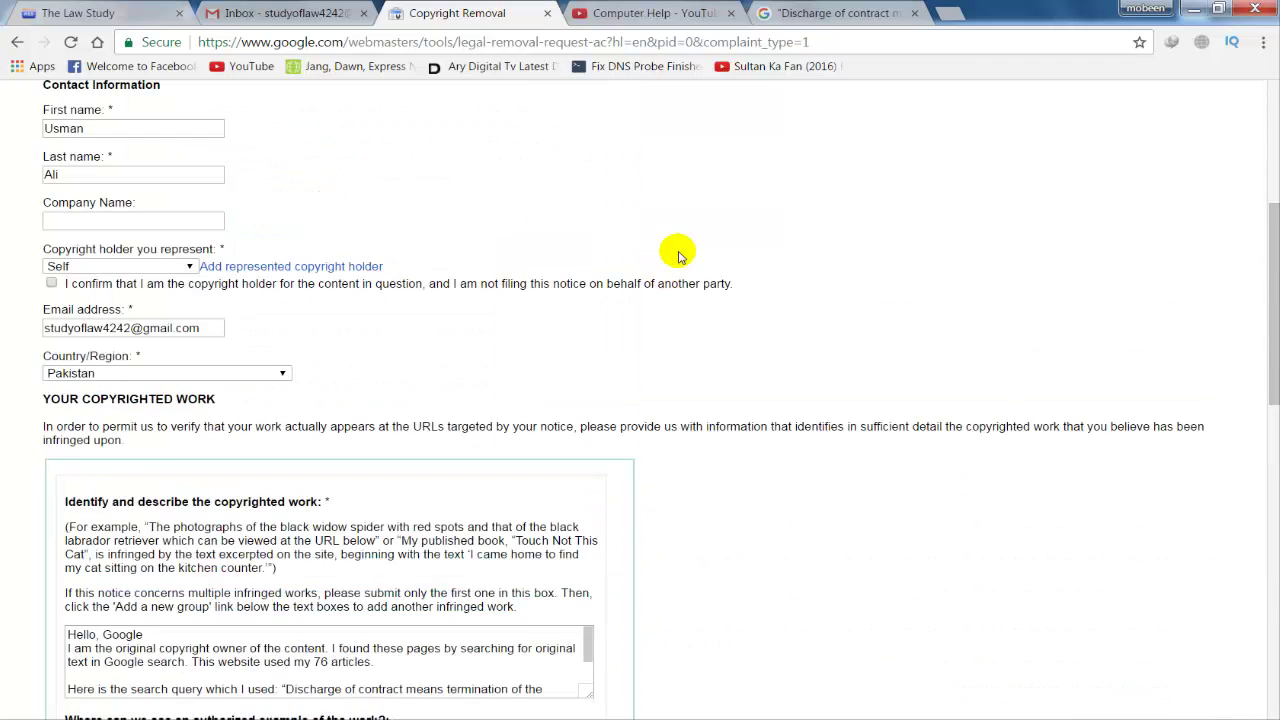
scroll(700, 703, up, 5)
scroll(640, 614, down, 9)
scroll(660, 603, up, 7)
scroll(660, 610, up, 2)
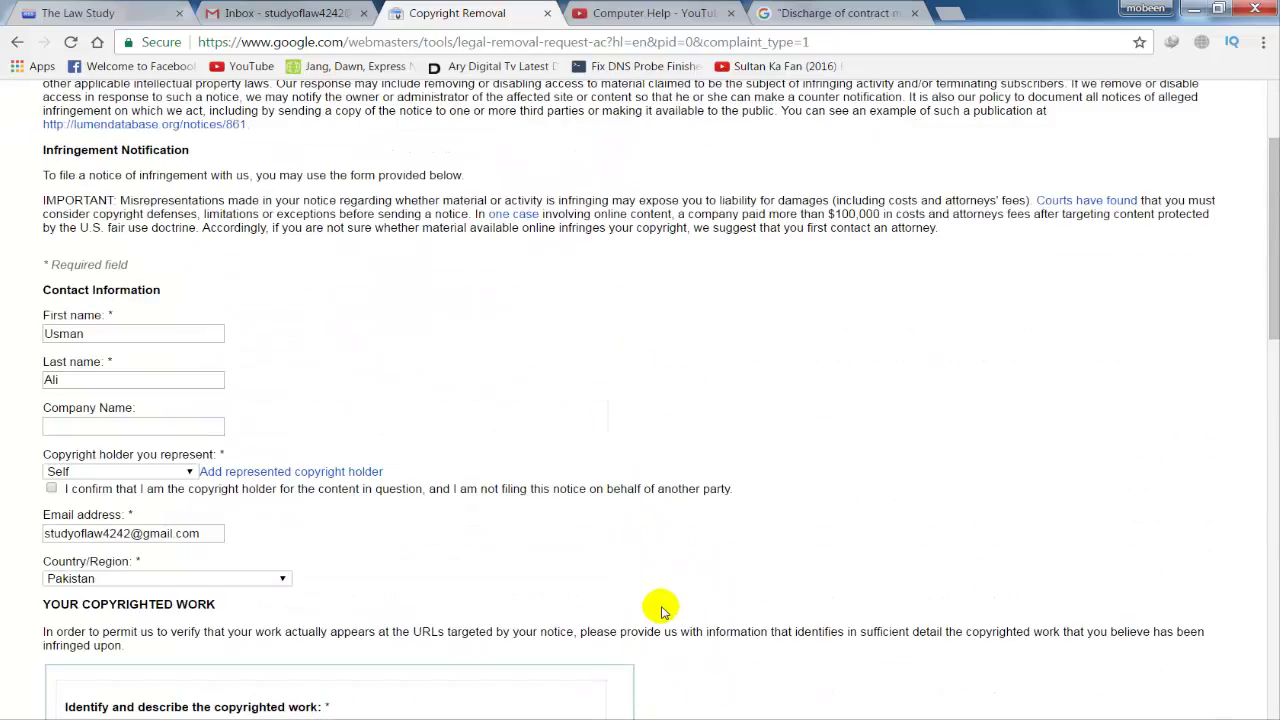
scroll(660, 607, down, 15)
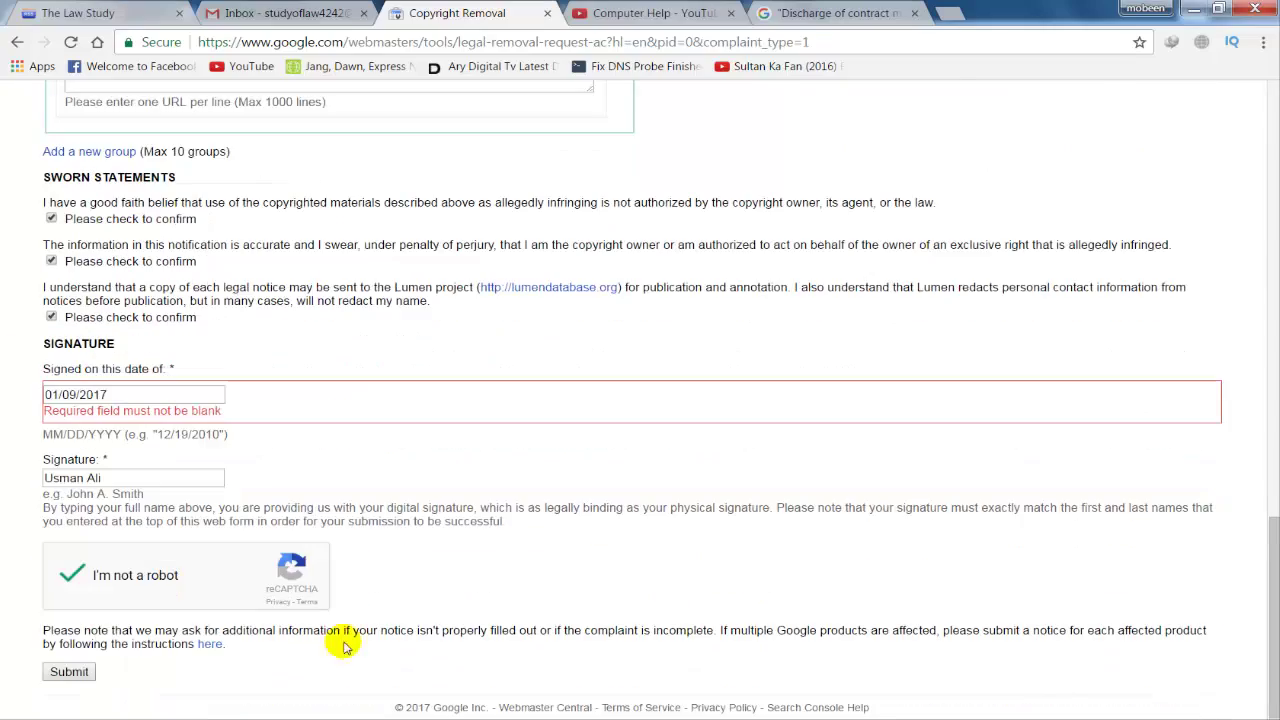
click(69, 672)
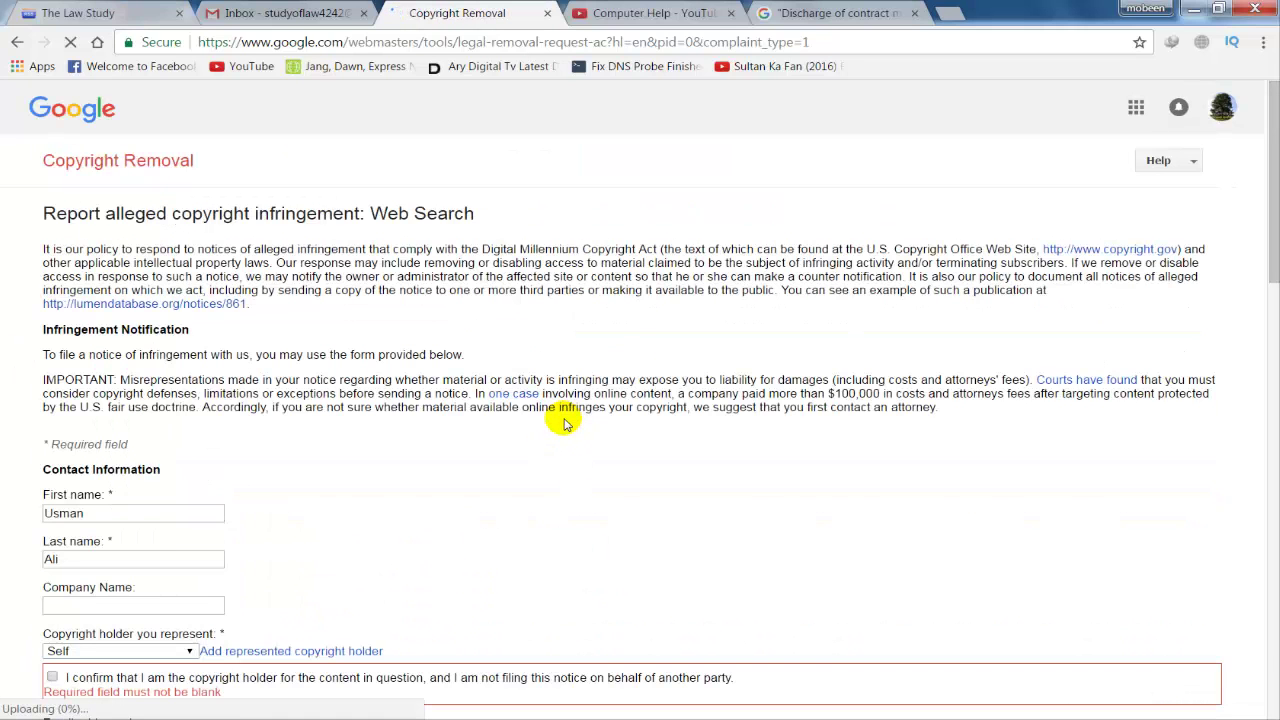
Step: Confirm being the copyright holder and not filing on behalf of another party, and check the remaining form entries
scroll(563, 421, down, 3)
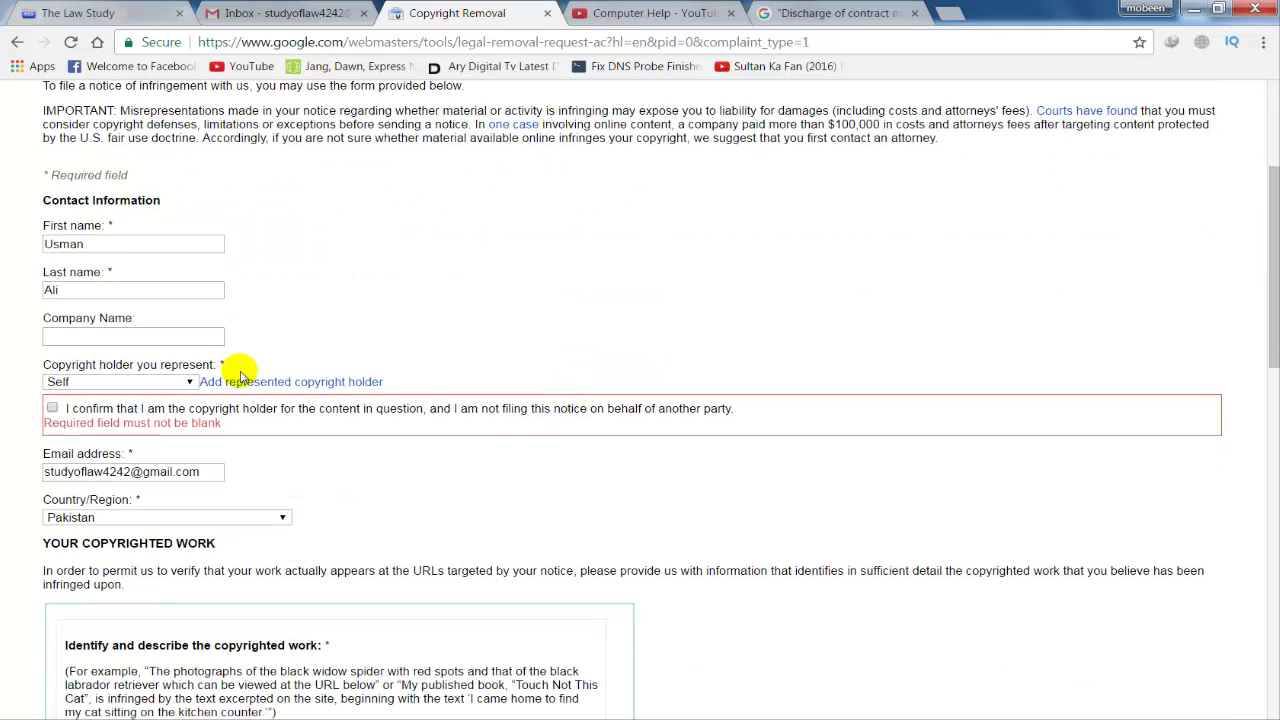
click(51, 410)
scroll(340, 450, up, 3)
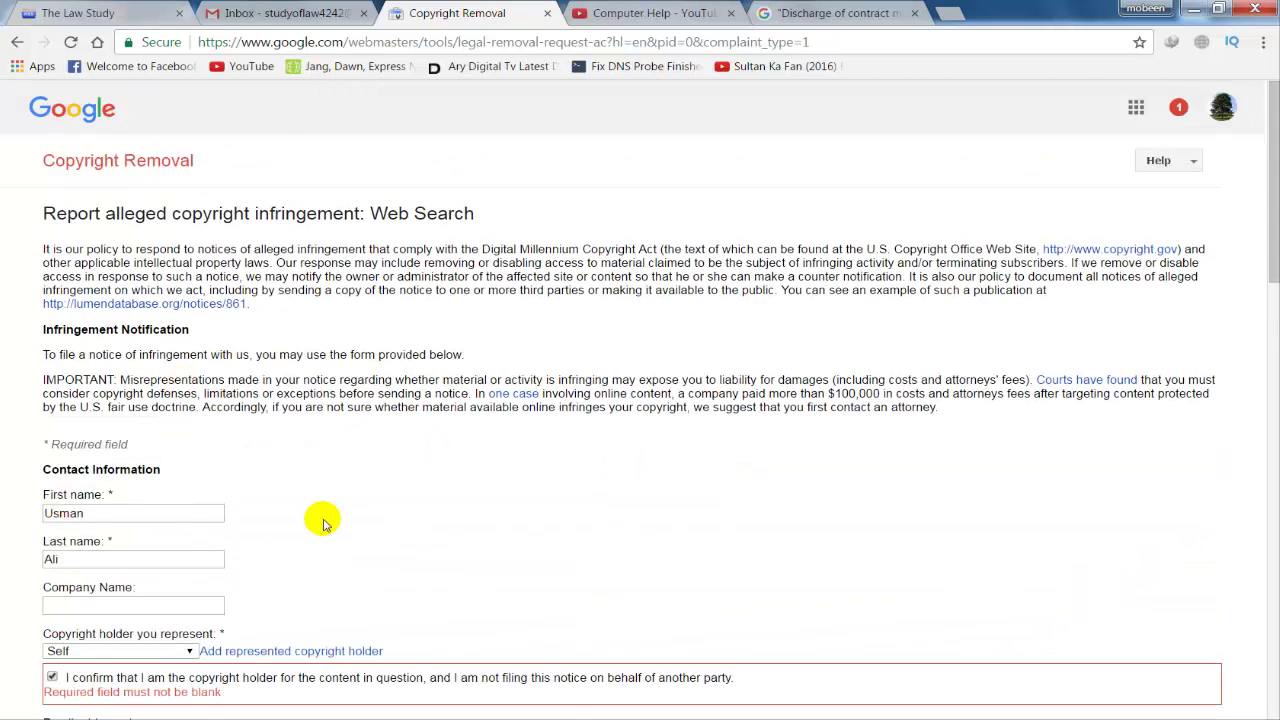
scroll(586, 471, down, 4)
scroll(592, 470, down, 10)
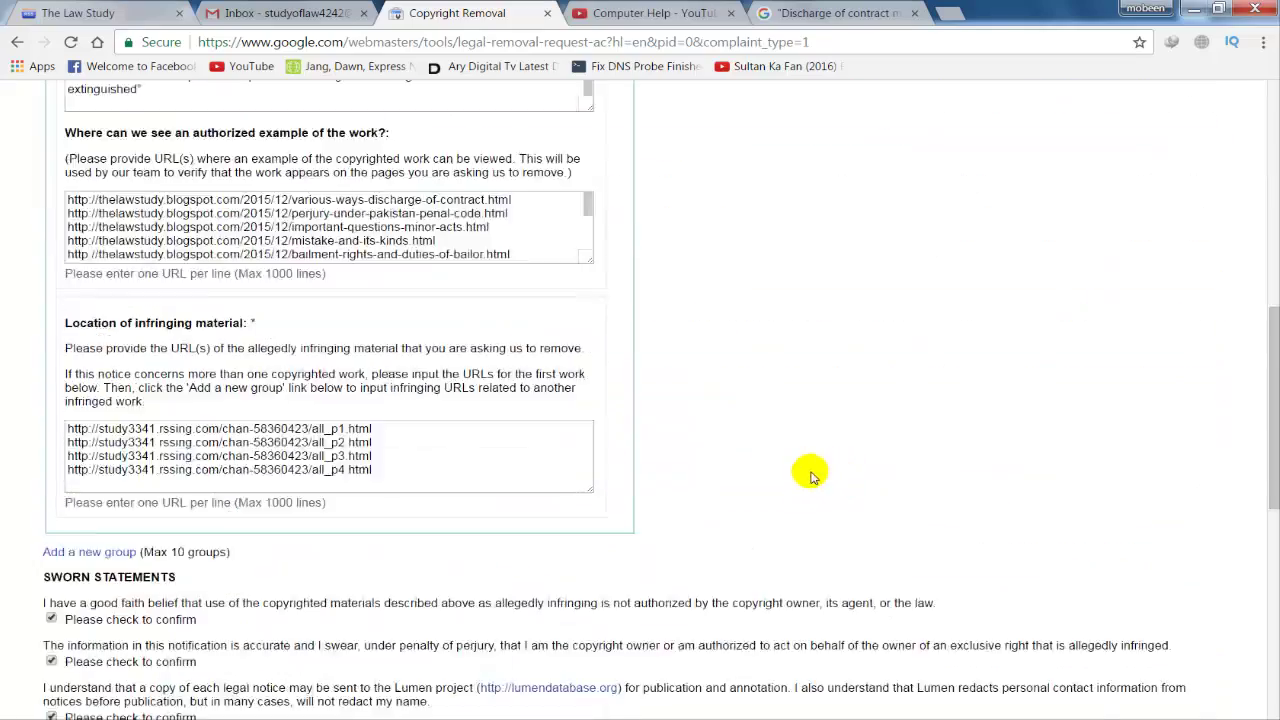
scroll(802, 474, down, 1)
scroll(789, 466, up, 15)
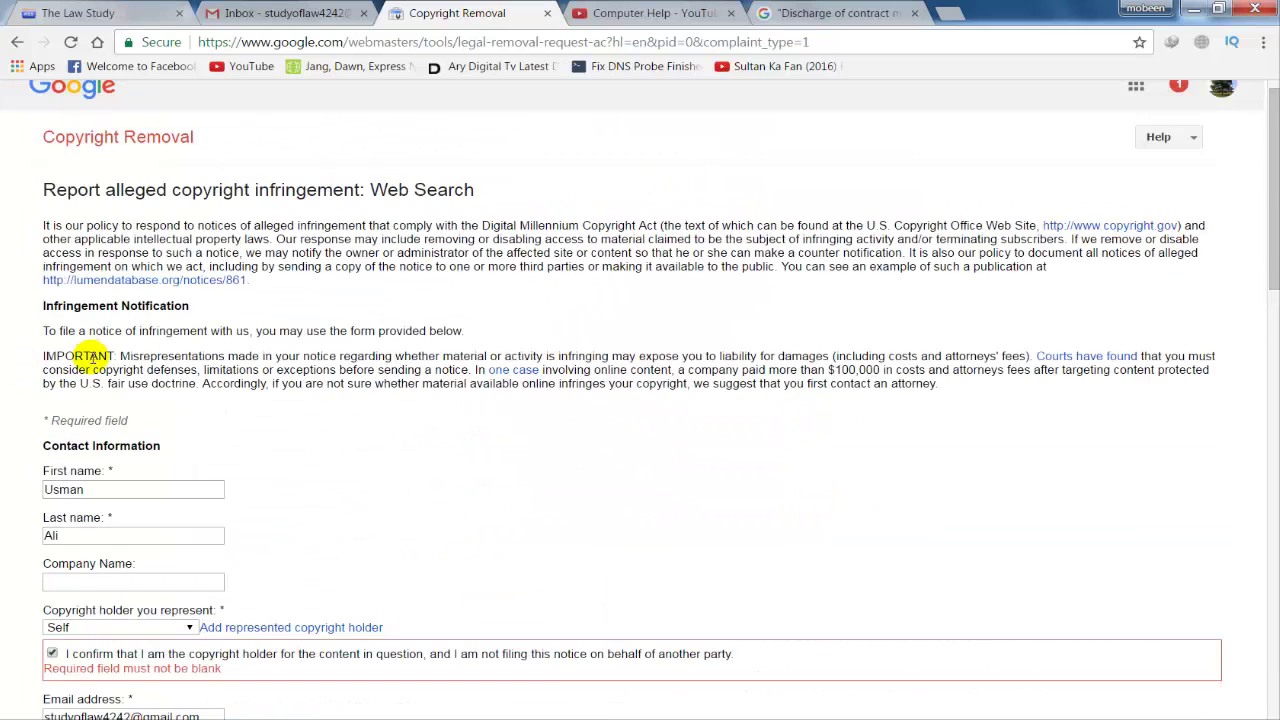
scroll(310, 430, down, 4)
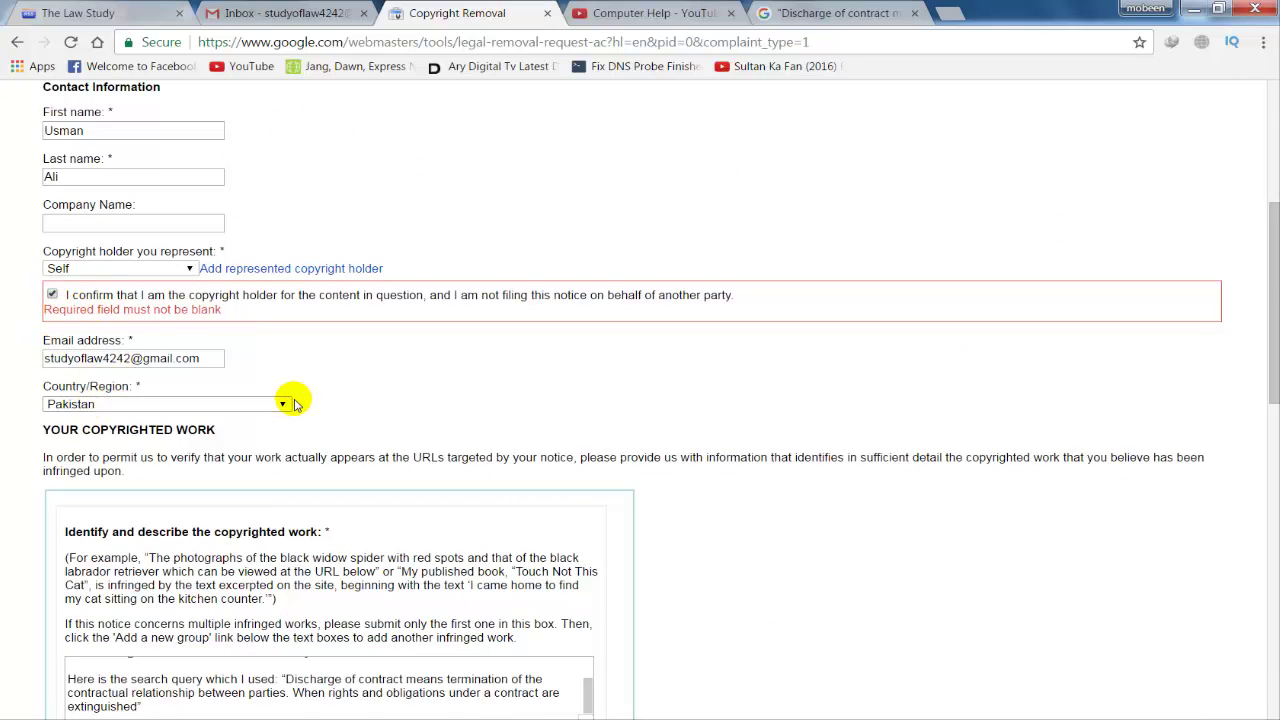
Step: Check the remaining form entries, complete the reCAPTCHA check and submit the corrected copyright removal request
scroll(783, 437, down, 6)
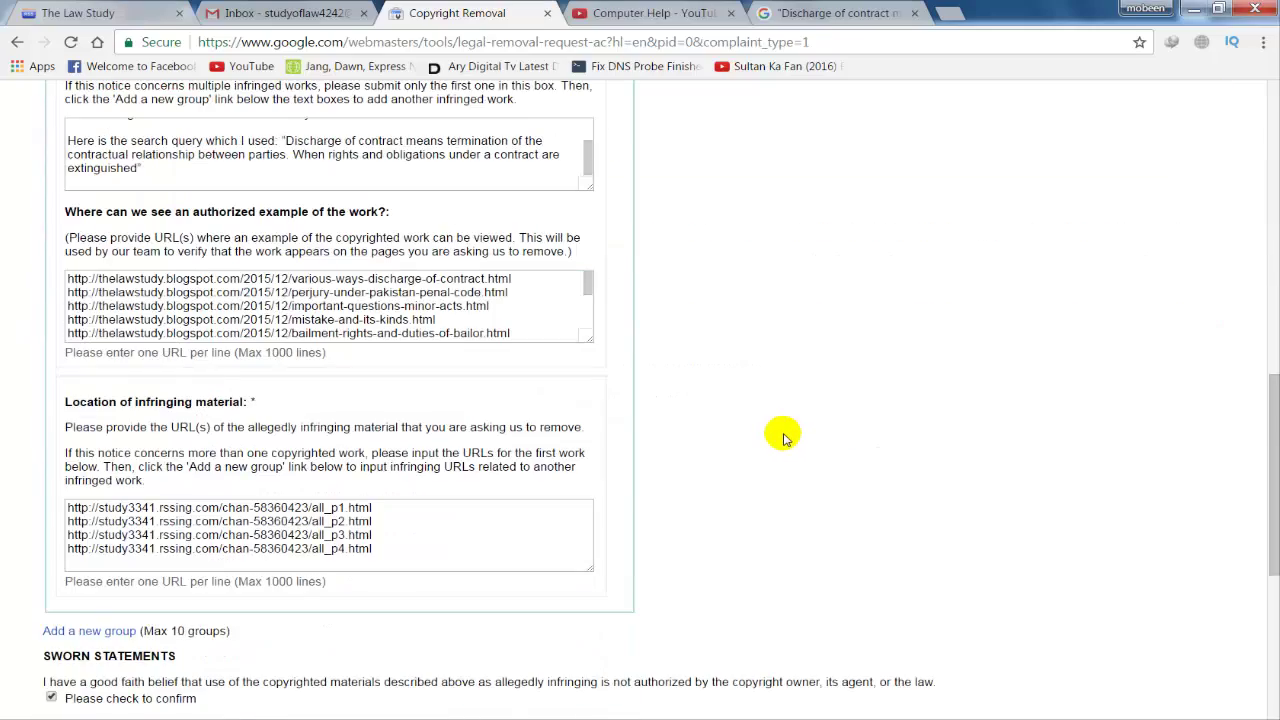
scroll(783, 437, down, 3)
scroll(783, 437, down, 2)
scroll(783, 437, up, 9)
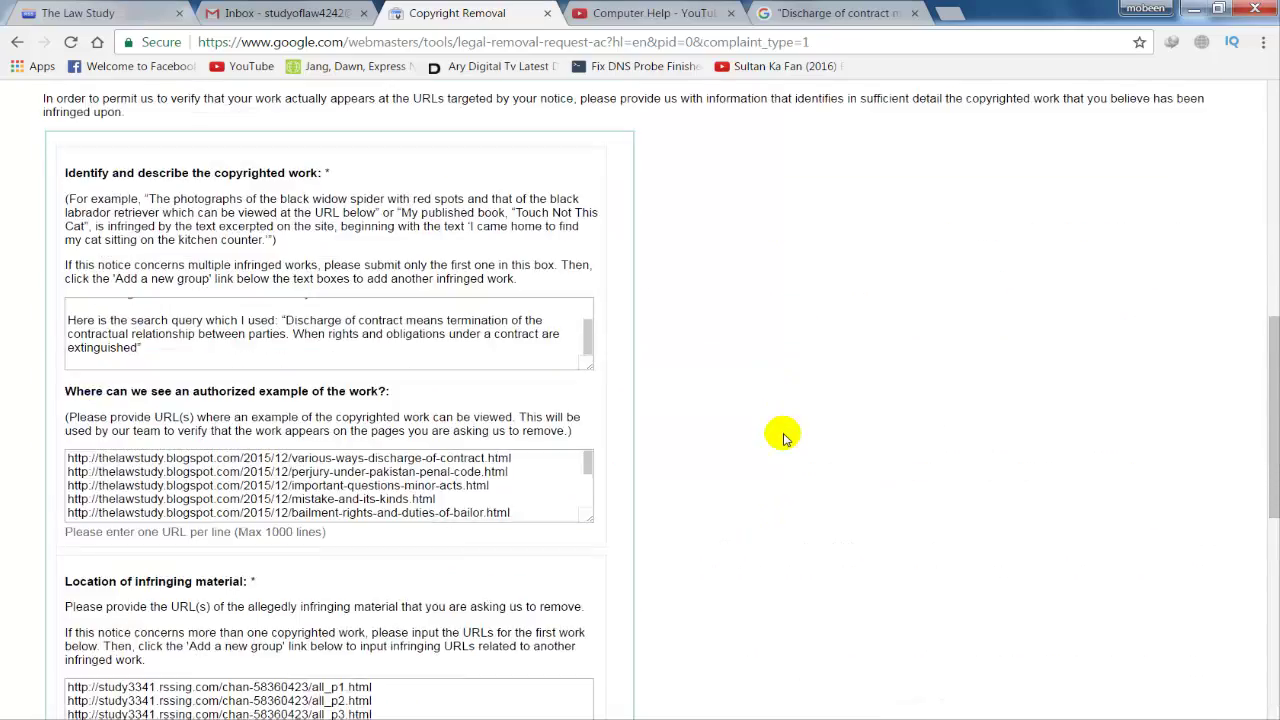
scroll(783, 437, down, 9)
scroll(783, 437, up, 2)
scroll(783, 437, down, 3)
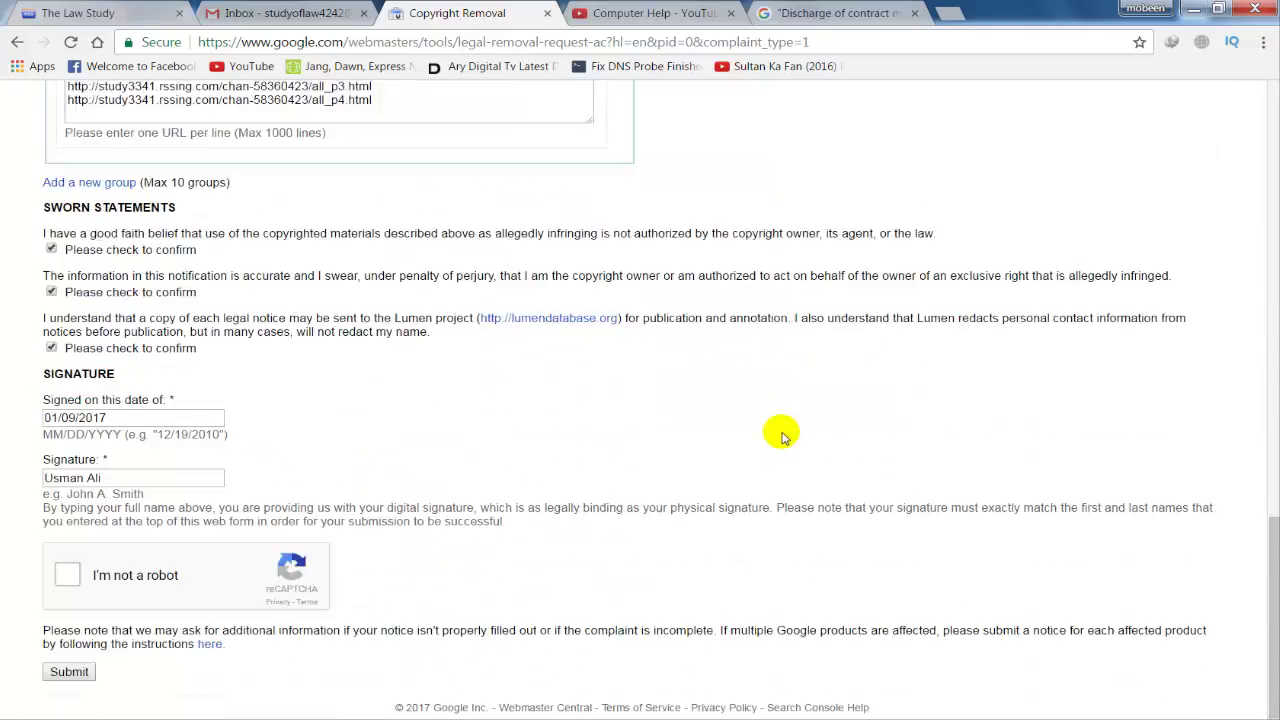
click(67, 575)
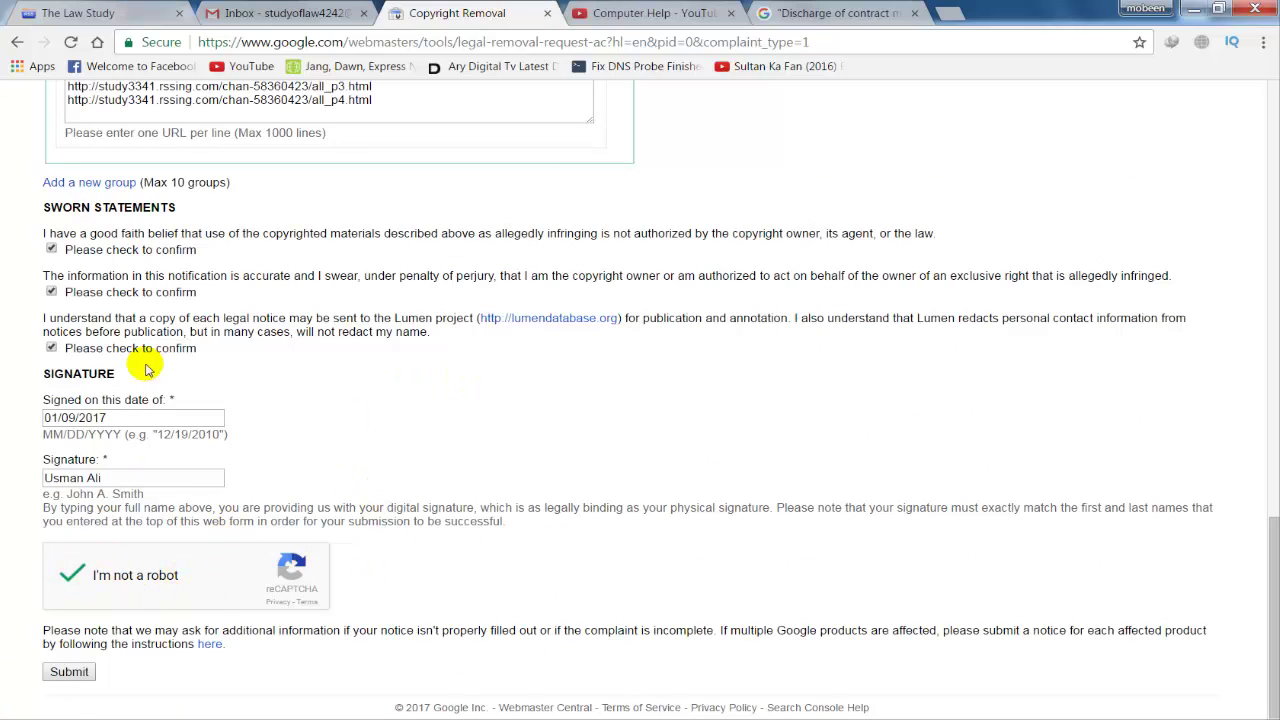
click(68, 677)
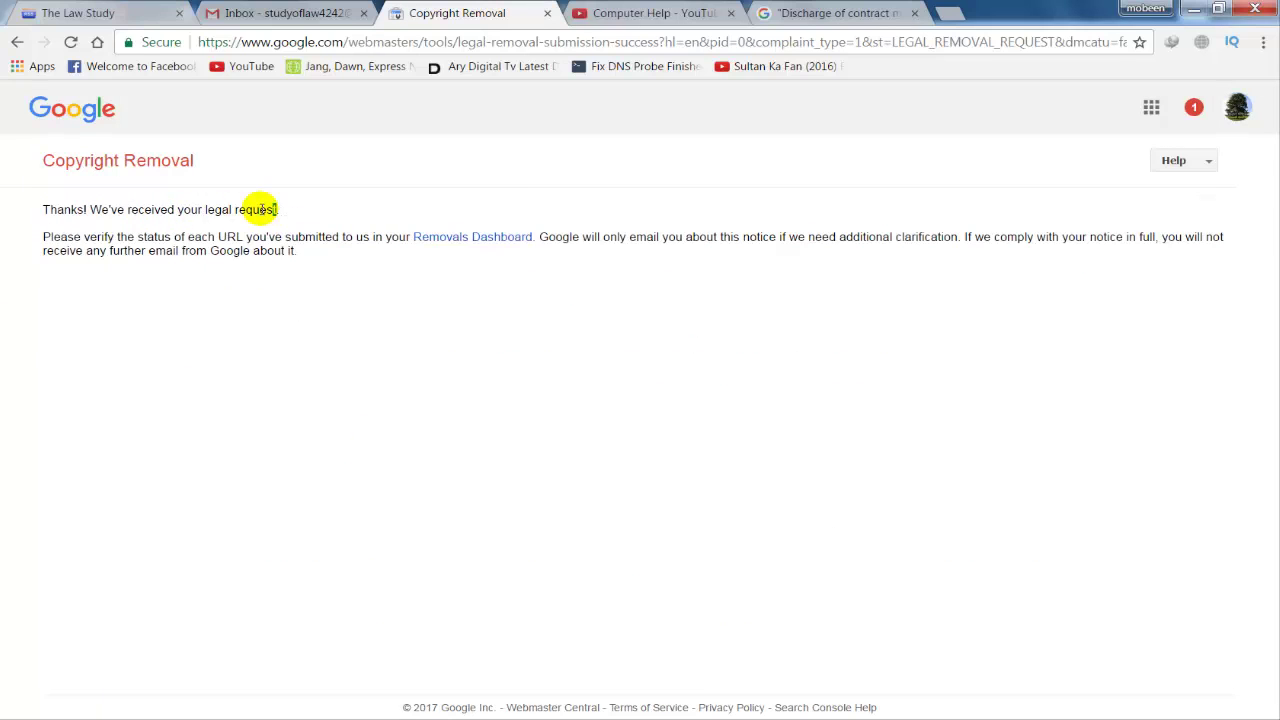
Step: Read the acknowledgement on the submission page and its note about verifying the status of each submitted URL
drag(258, 209, 70, 209)
click(192, 305)
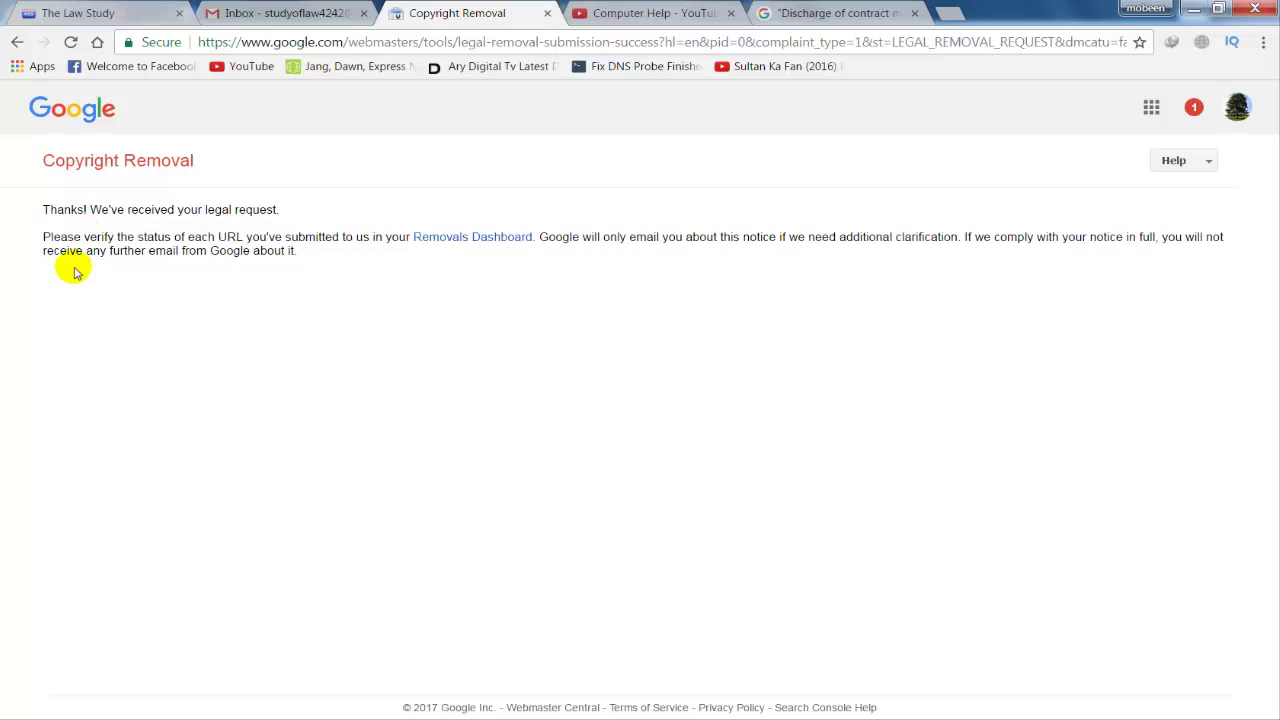
drag(44, 237, 51, 237)
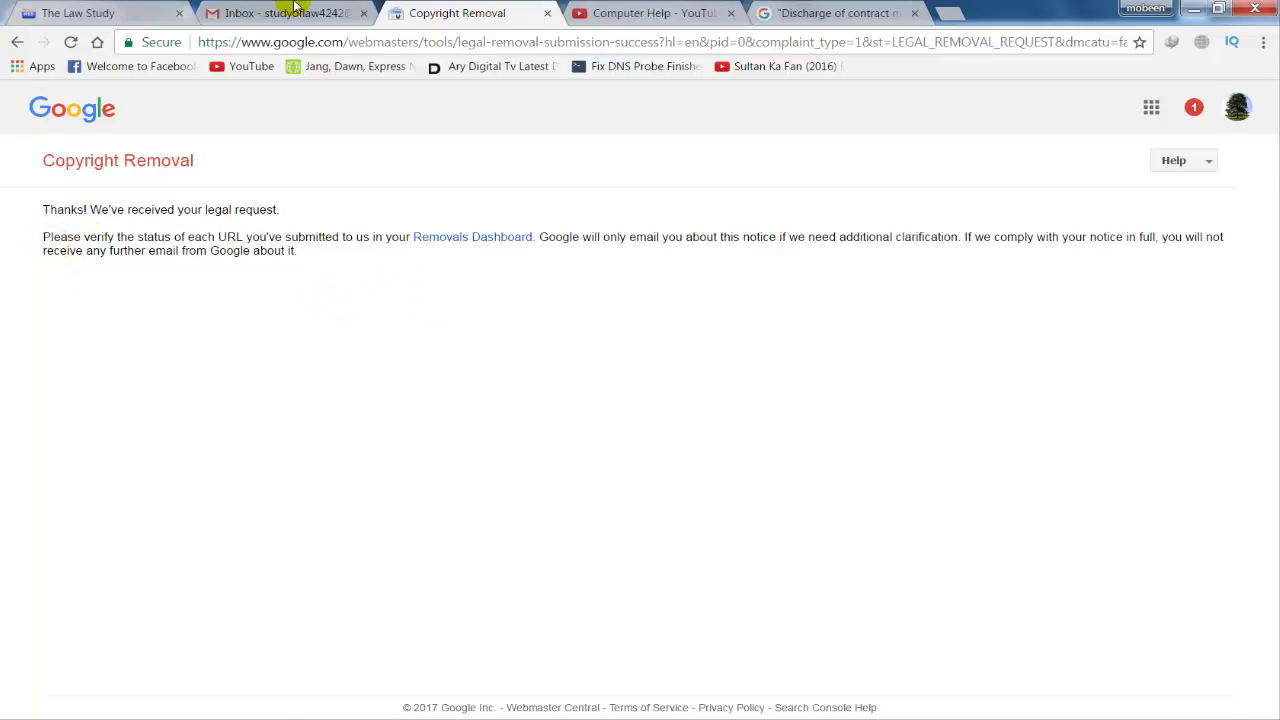
Step: Switch to Gmail and reload the inbox repeatedly to check for an e-mail about the removal request
click(295, 12)
click(77, 233)
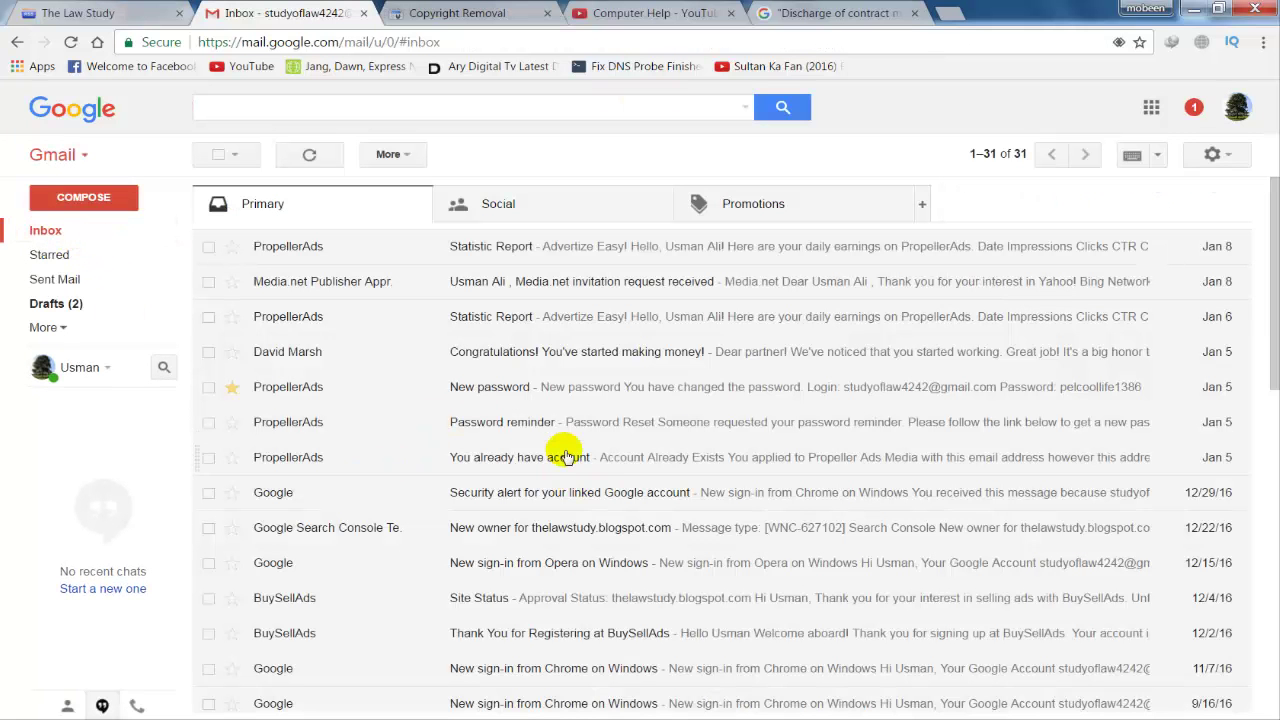
click(54, 231)
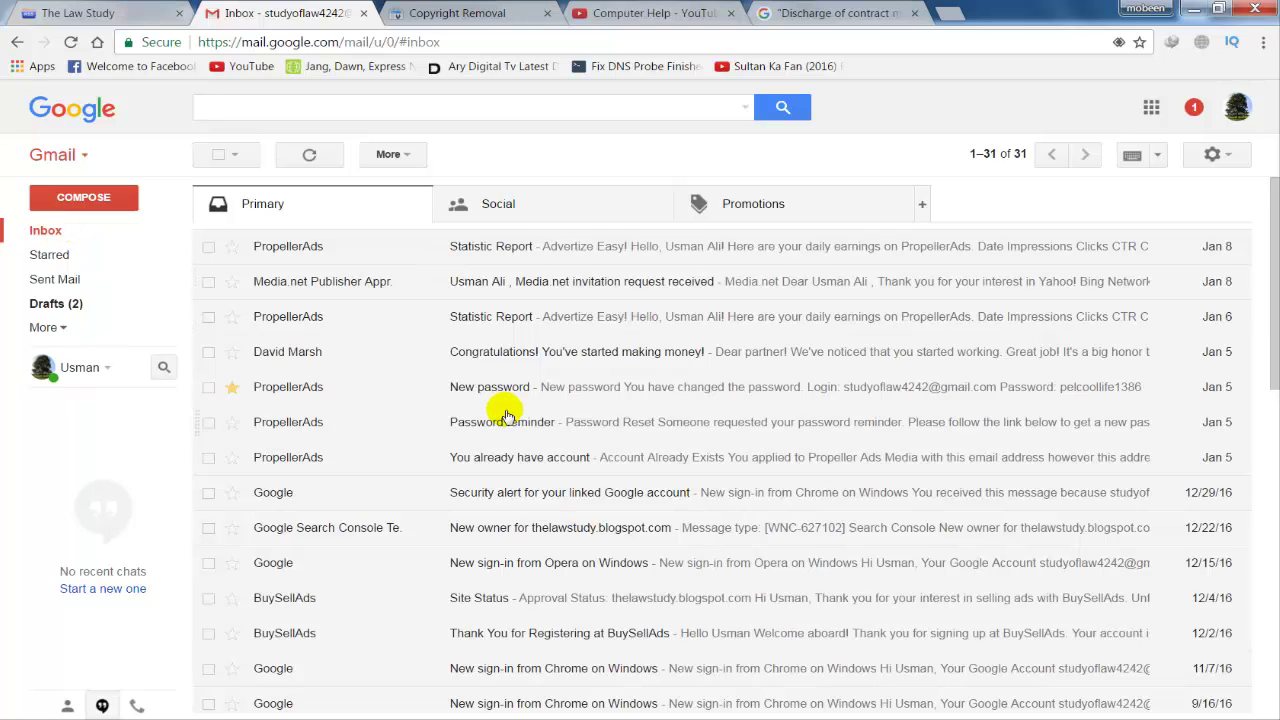
click(46, 235)
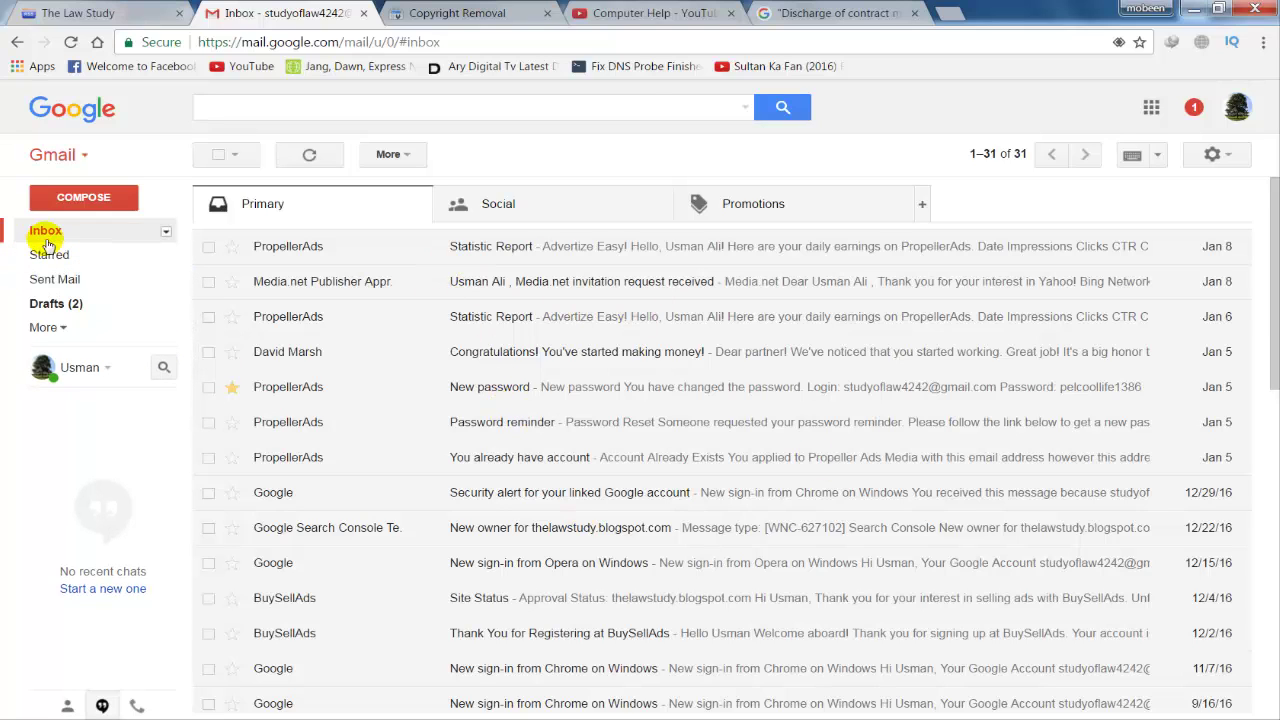
click(45, 229)
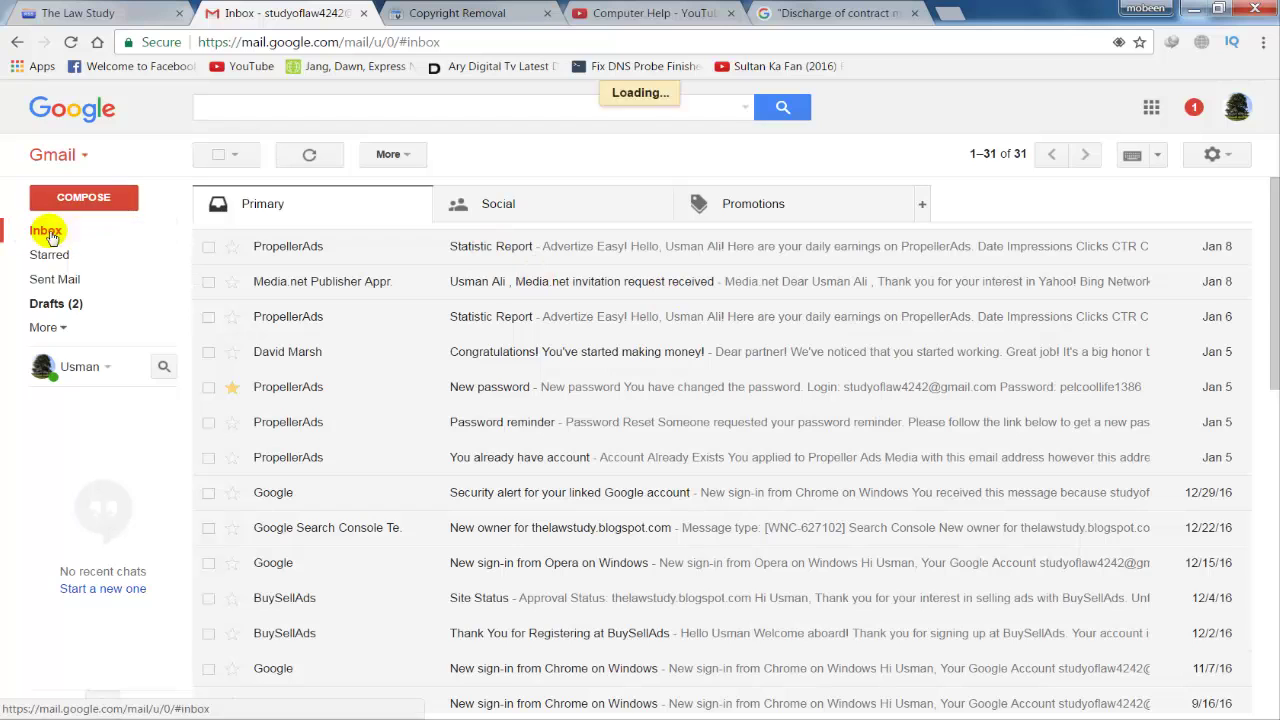
click(30, 230)
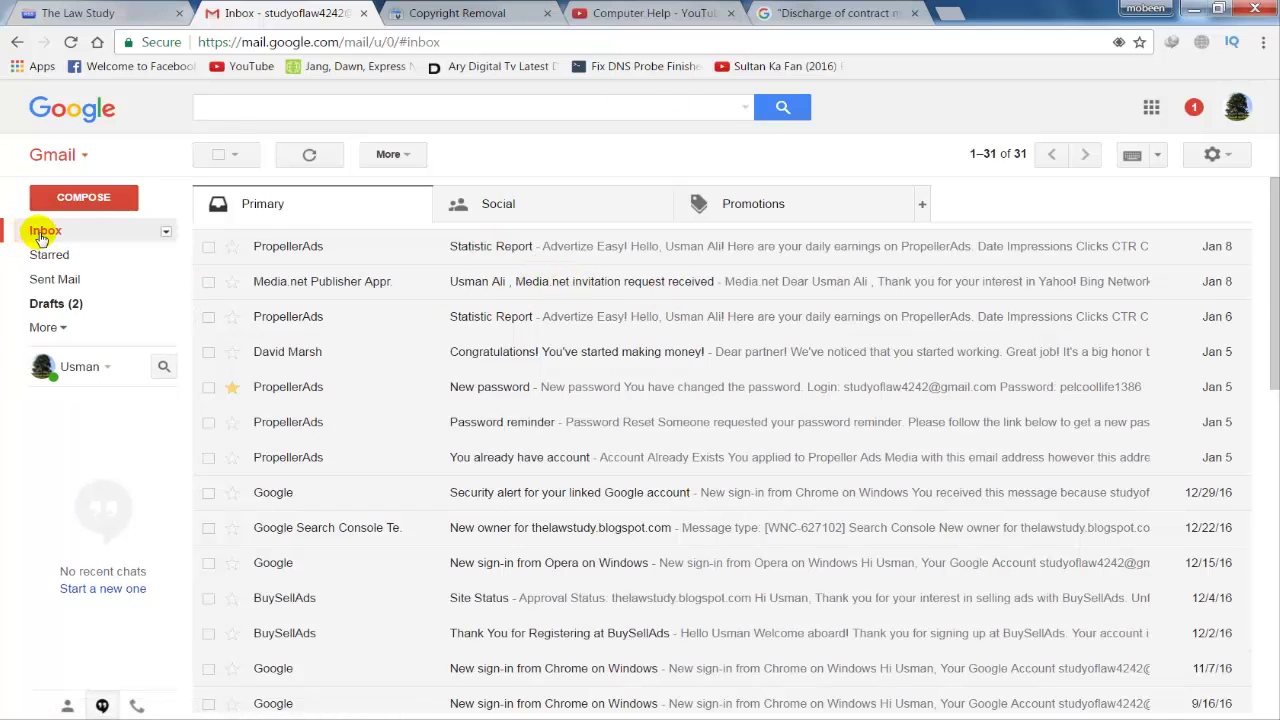
Step: Revisit the submission page, check the Gmail inbox once more and return to the Copyright Removal page
click(458, 13)
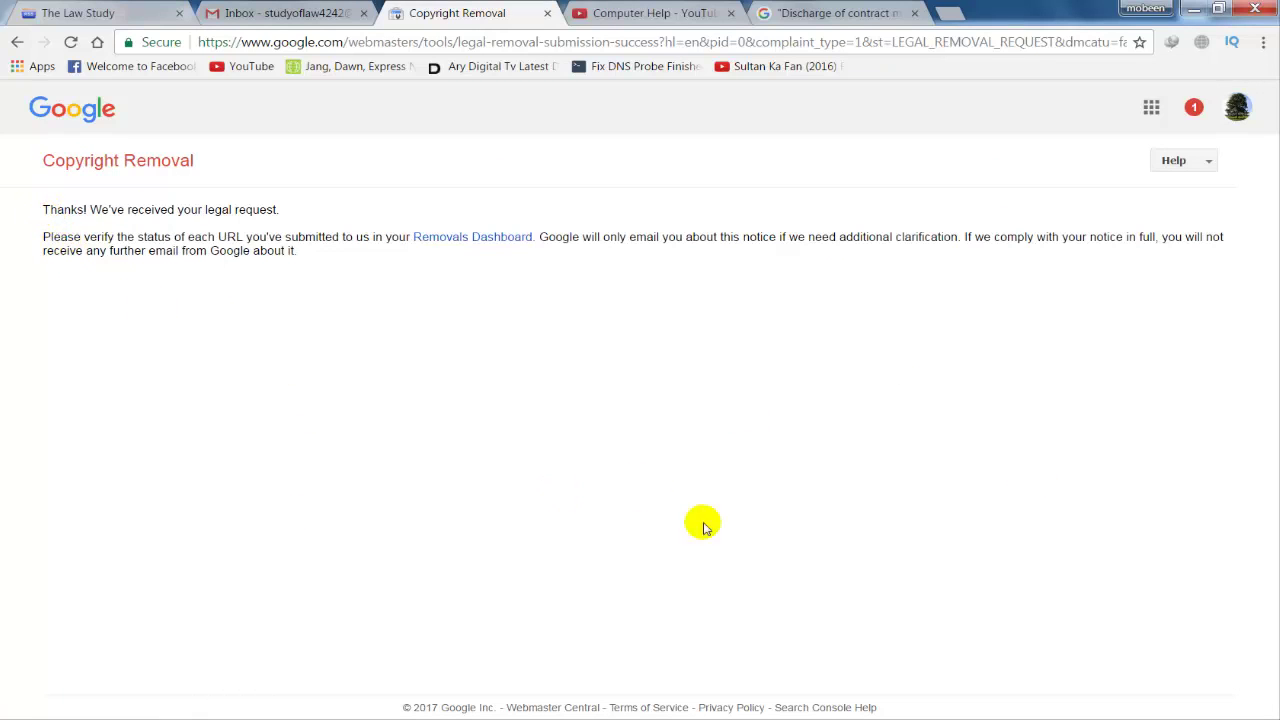
click(282, 12)
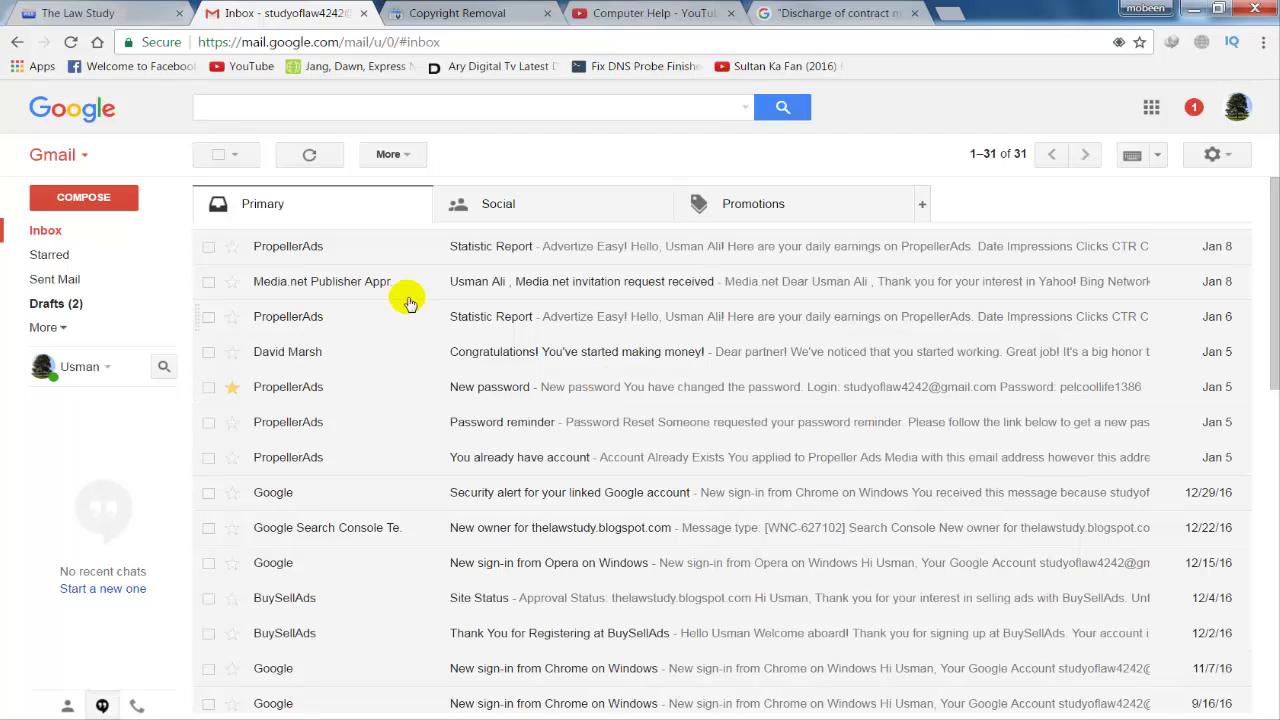
click(455, 12)
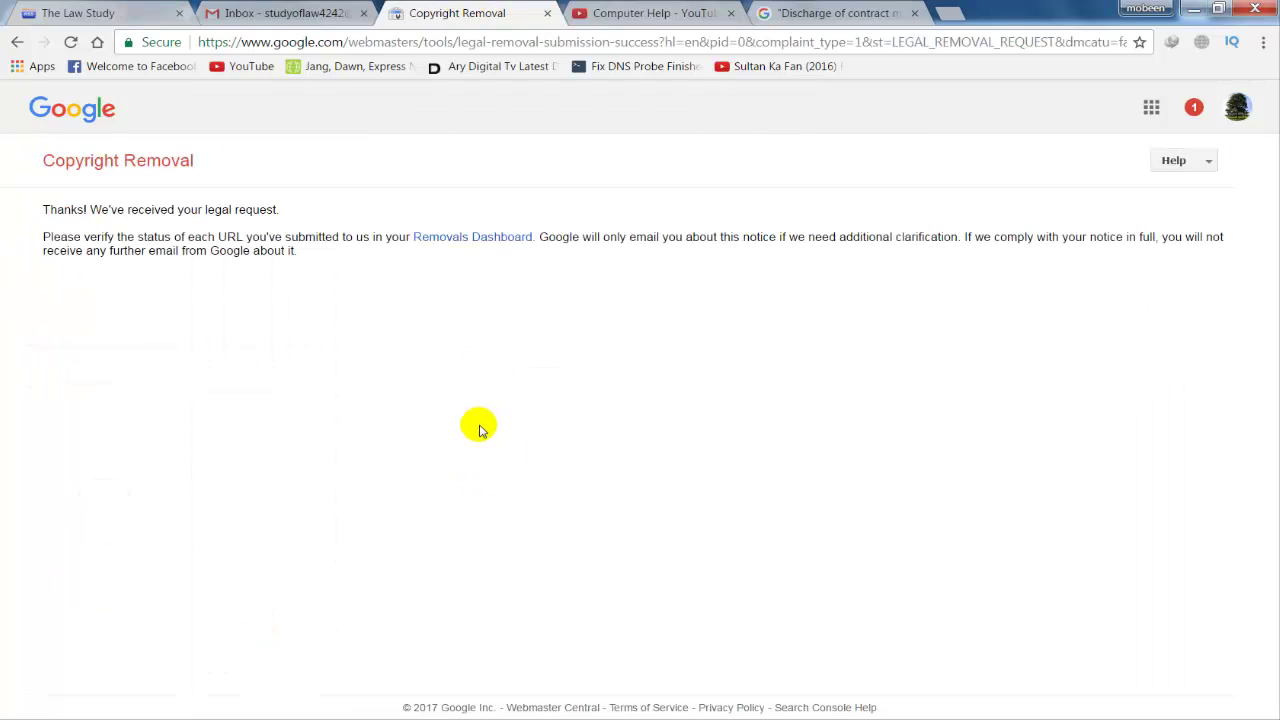